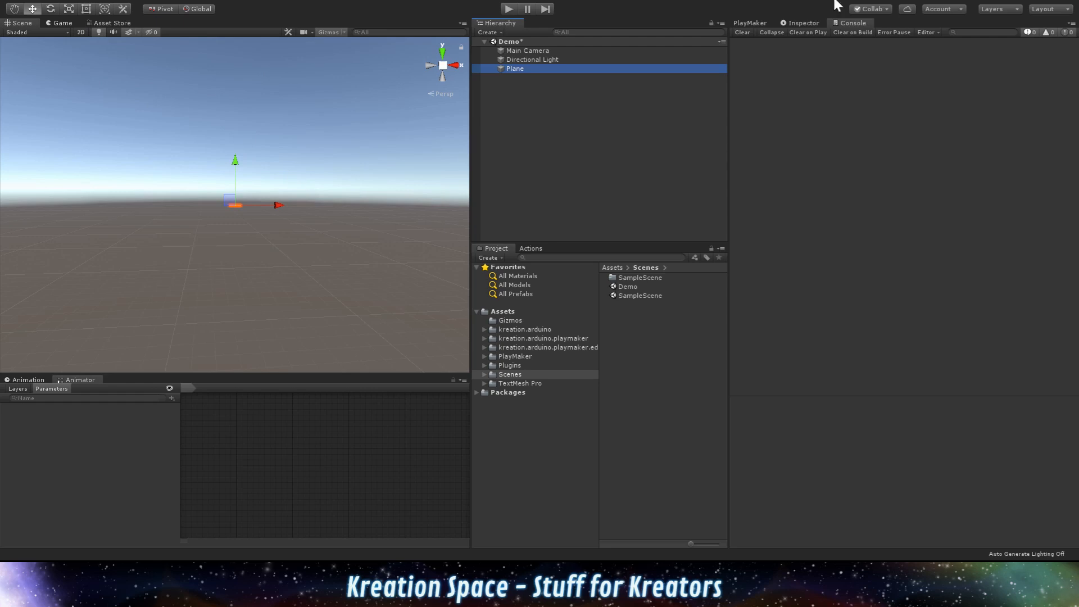
- Set the plane's position to X 0, Y 0, Z 0
left_click(808, 20)
left_click(914, 69)
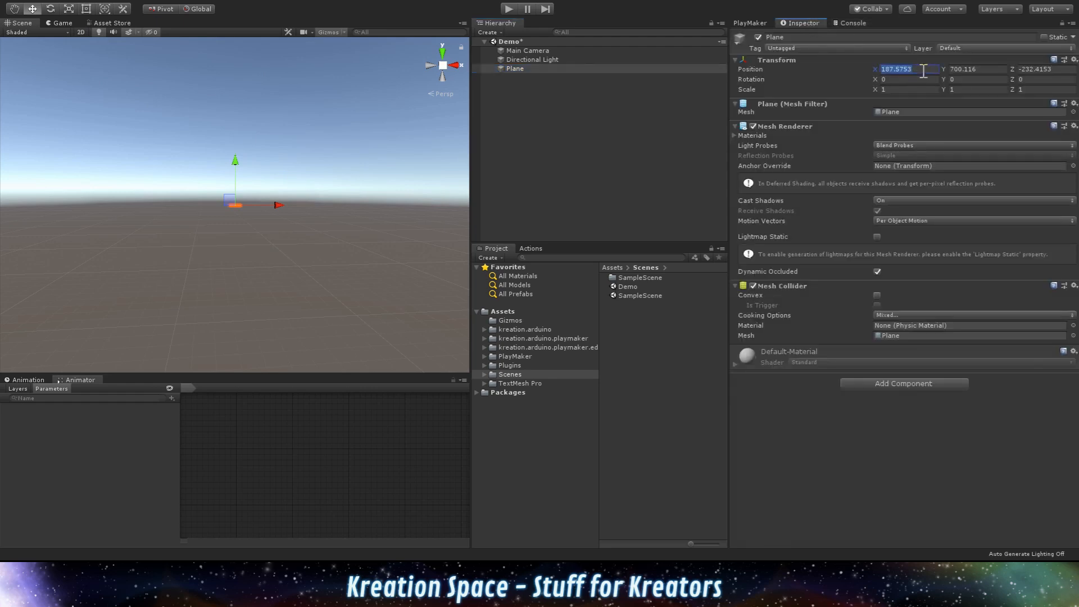
type("0")
key("Tab")
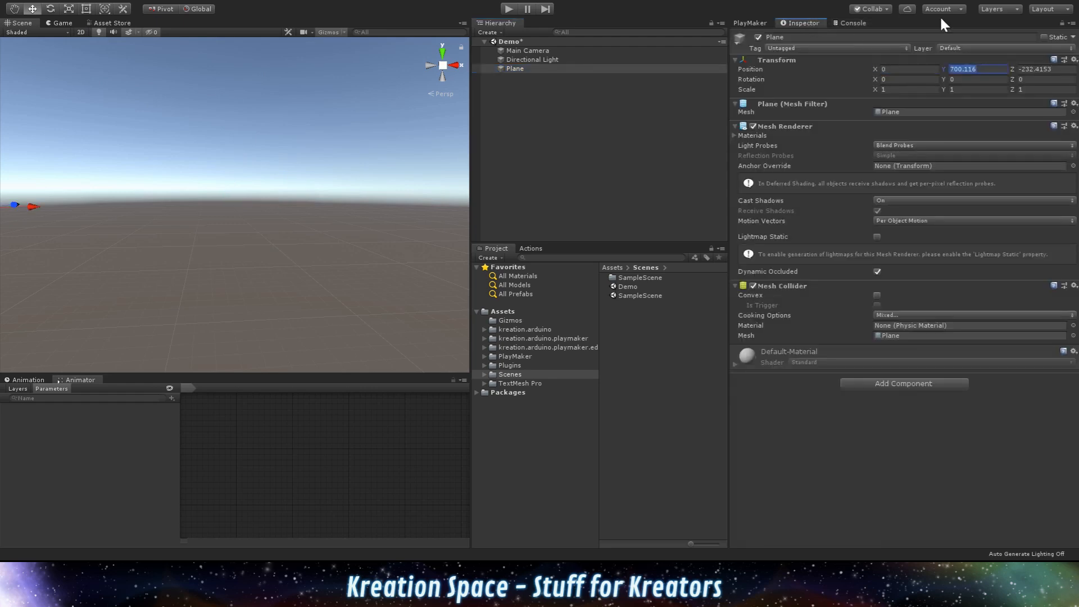
type("0")
key("Tab")
type("0")
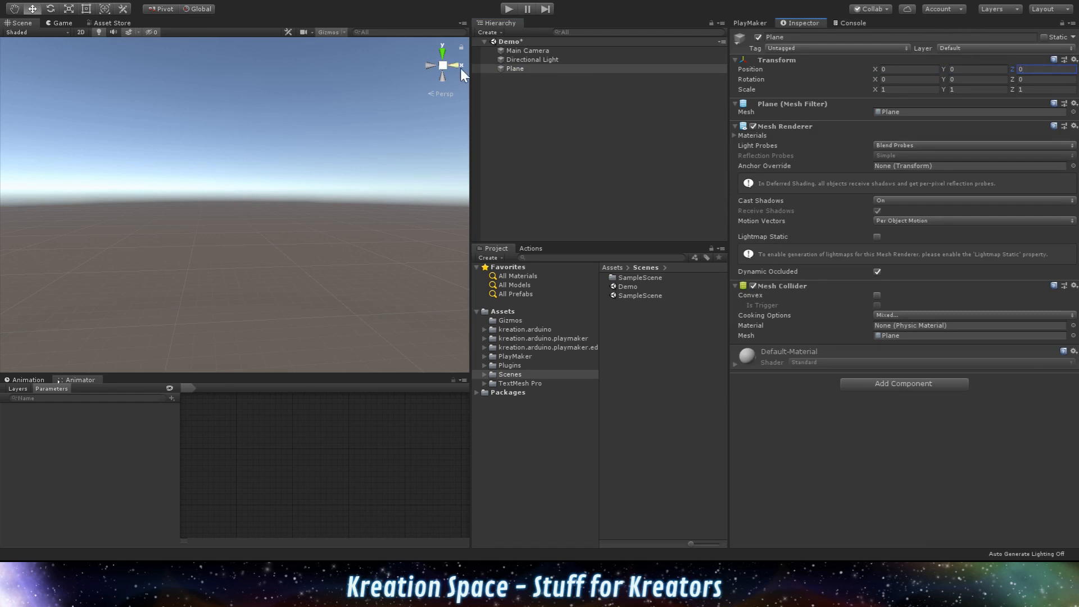
key("Return")
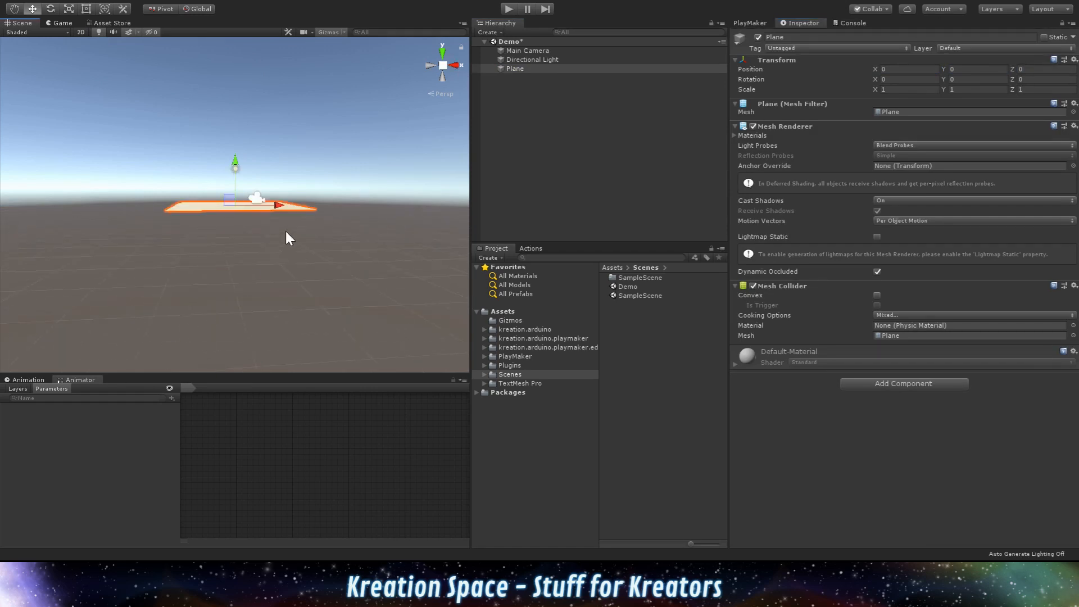
- Scale the plane to 5 along X and 5 along Z
left_click_drag(281, 154, 272, 262, "alt")
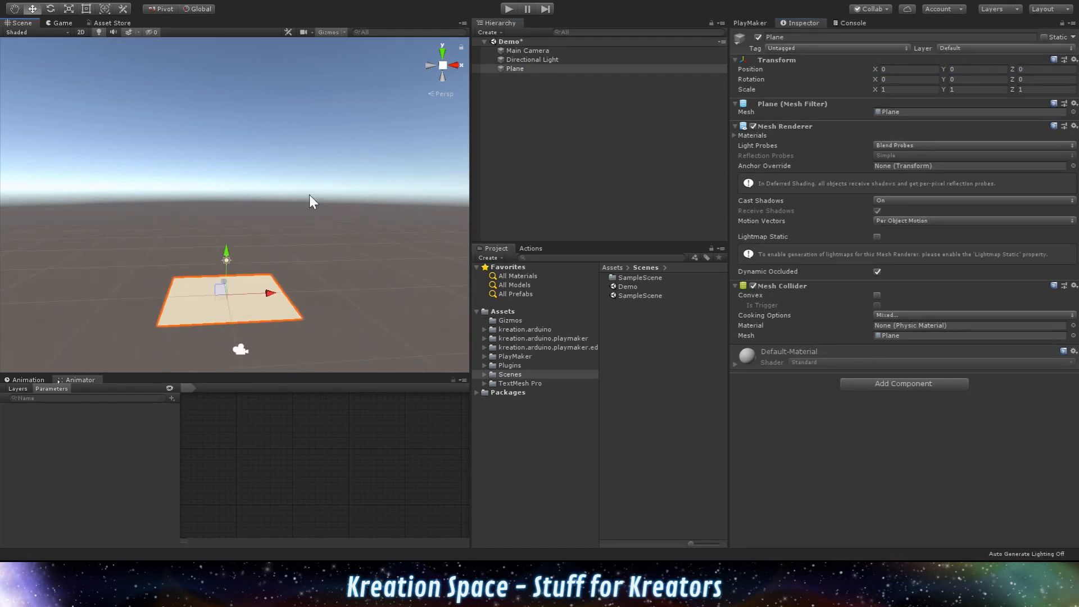
left_click_drag(311, 200, 303, 263, "alt")
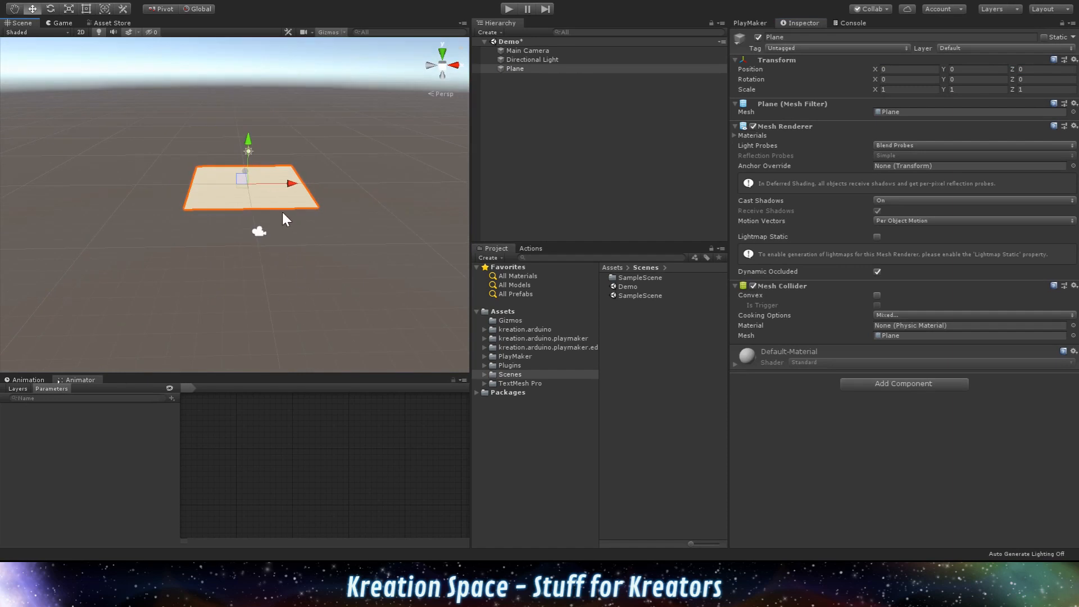
left_click(904, 92)
type("5")
key("Tab")
key("Tab")
type("5")
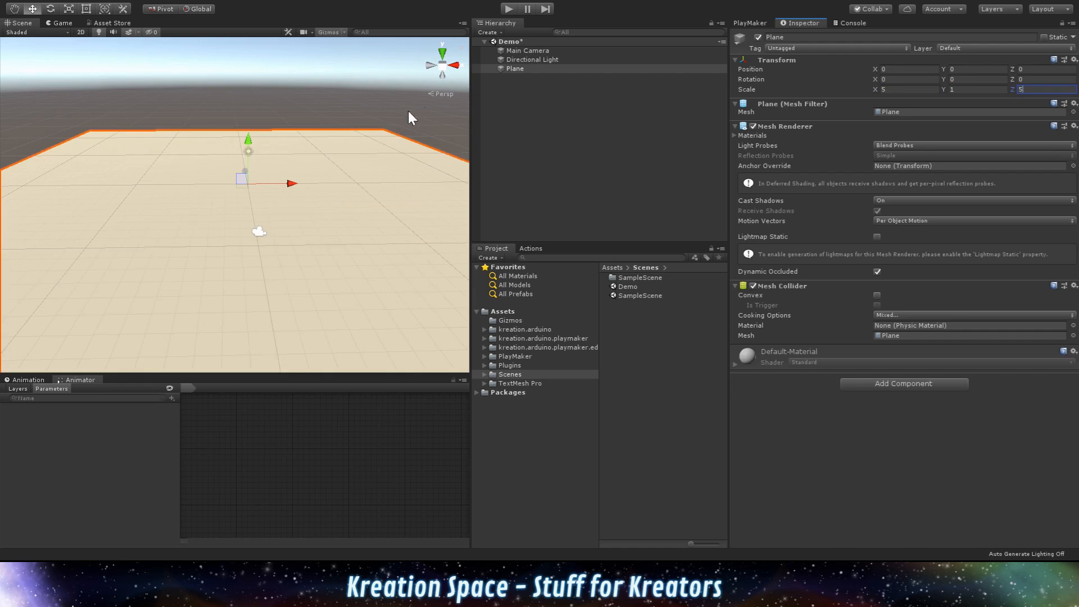
key("Return")
- Create a new material in the Assets folder and name it LightGreen
left_click(495, 312)
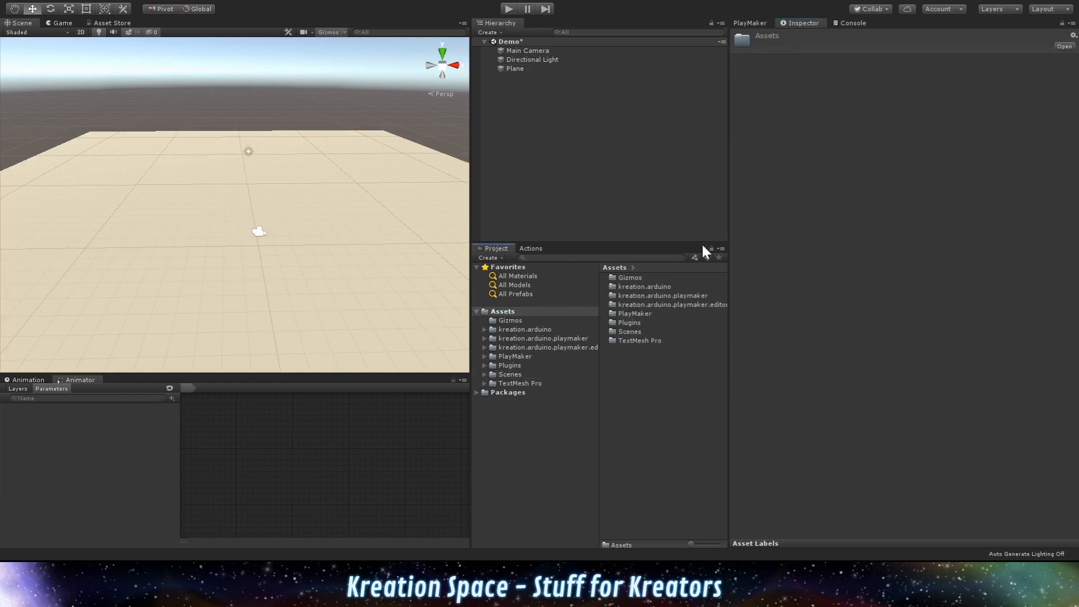
left_click(817, 248)
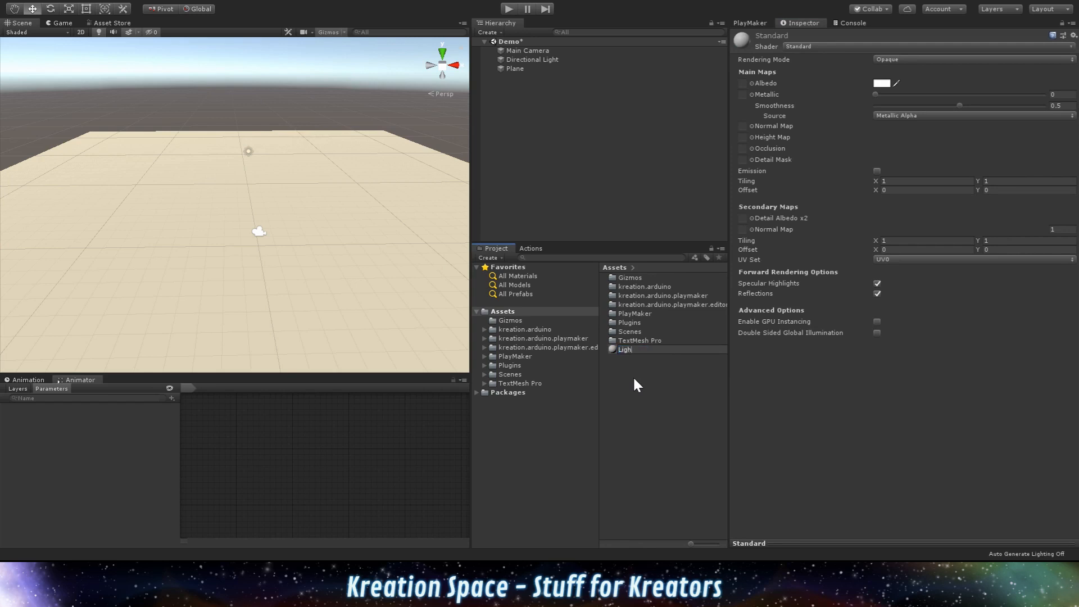
type("LightGreen")
key("Return")
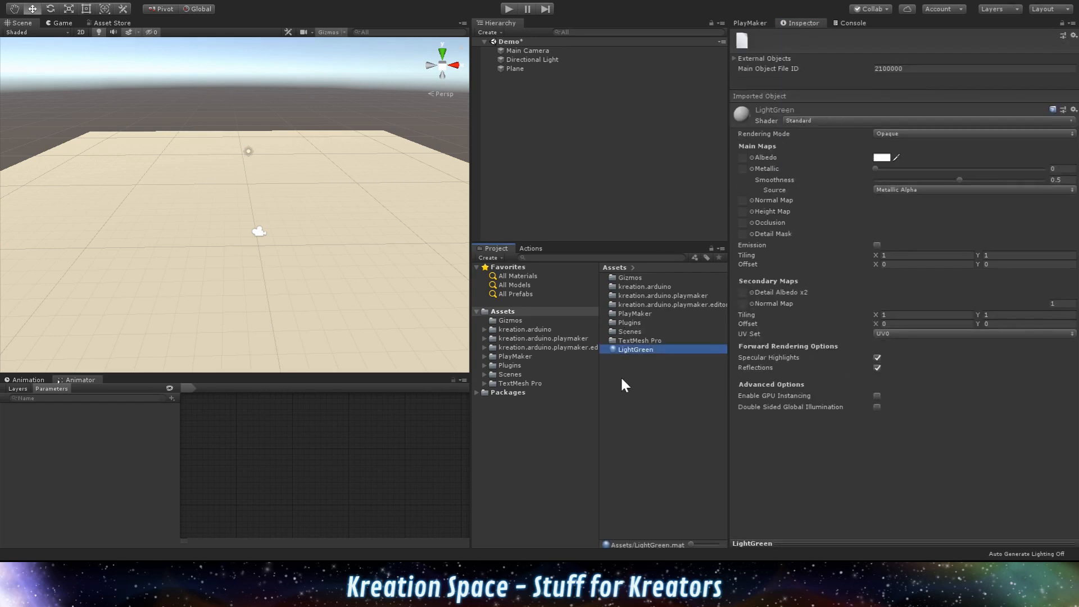
- Duplicate the LightGreen material twice and rename the first copy as Ball
left_click(621, 348)
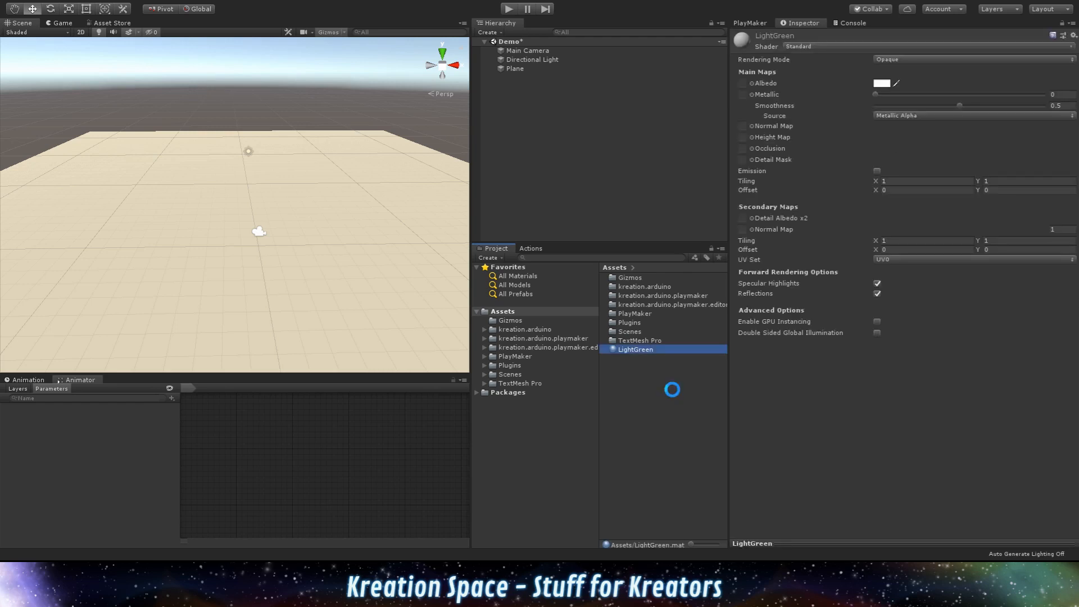
key("ctrl+d")
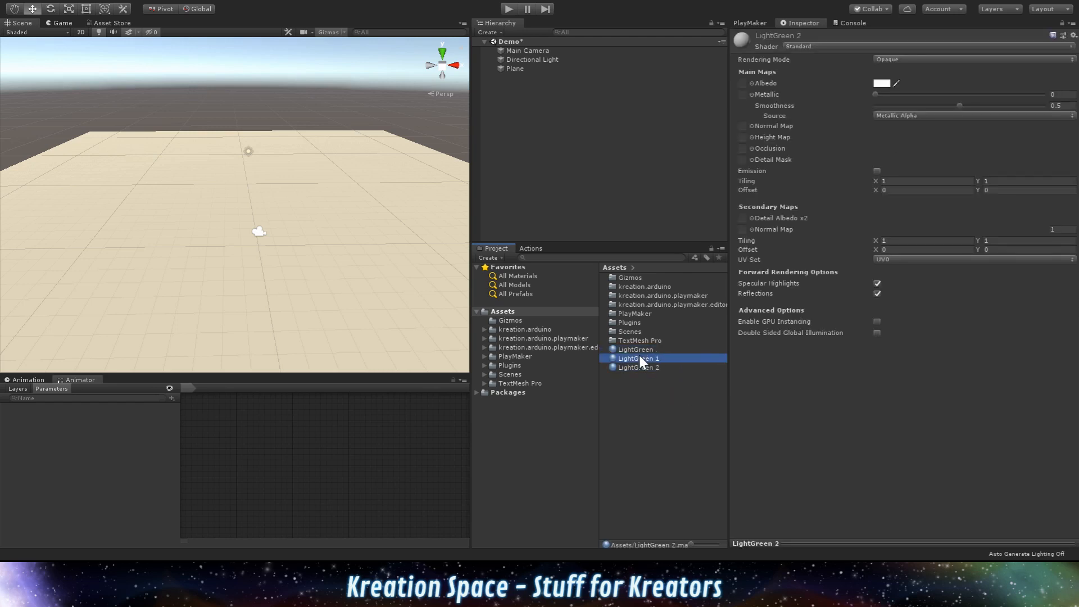
key("F2")
type("Ball")
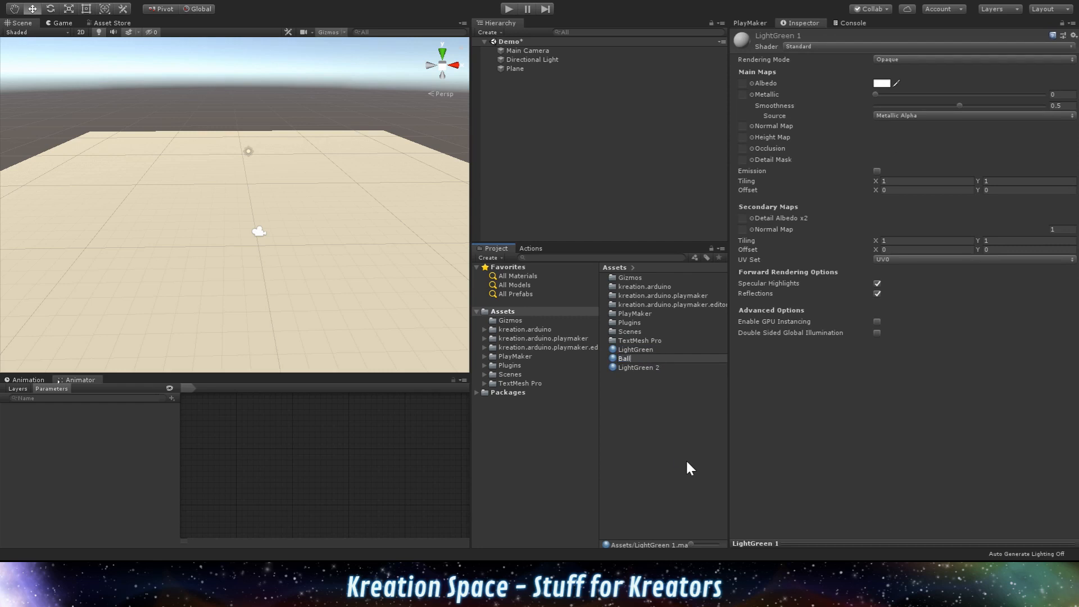
key("Return")
- Rename the remaining copy of the LightGreen material as Cube
key("Down")
key("Down")
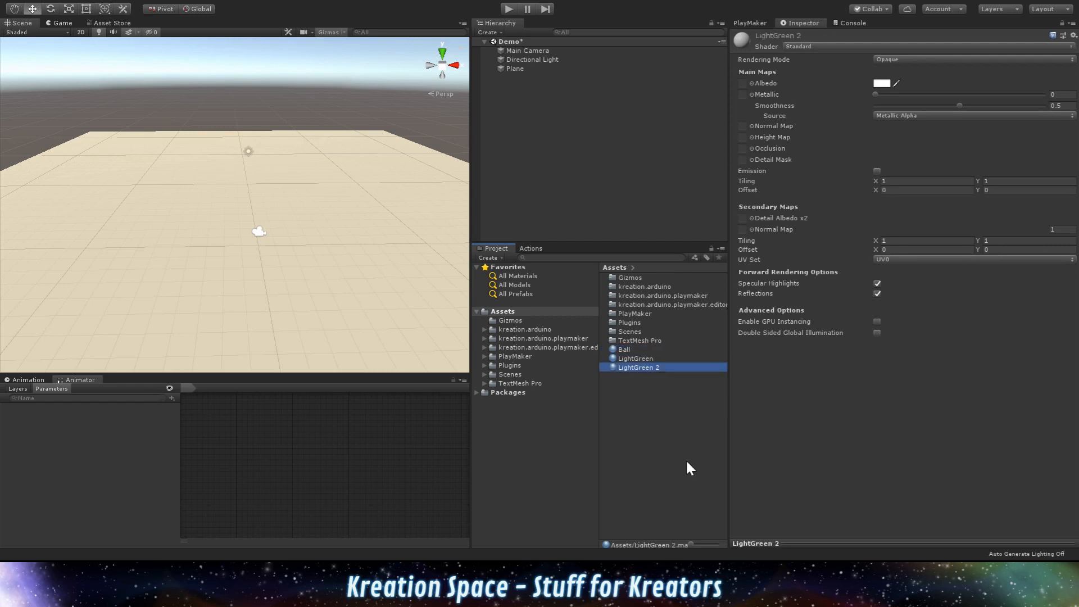
key("F2")
type("Cube")
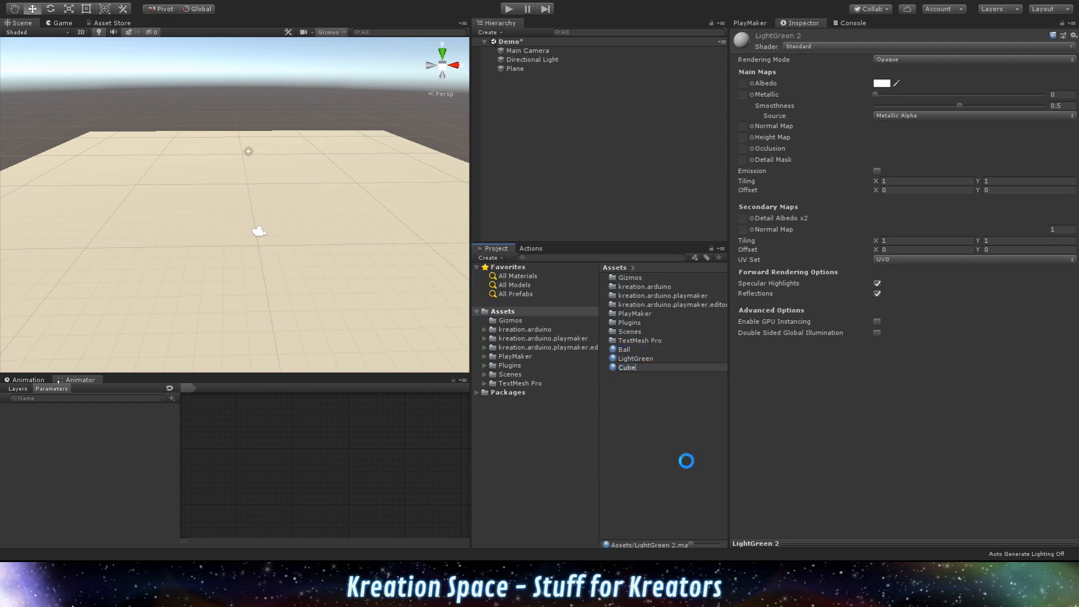
key("Return")
- Set the LightGreen material's albedo to light green and apply the material to the plane in the scene
left_click(625, 368)
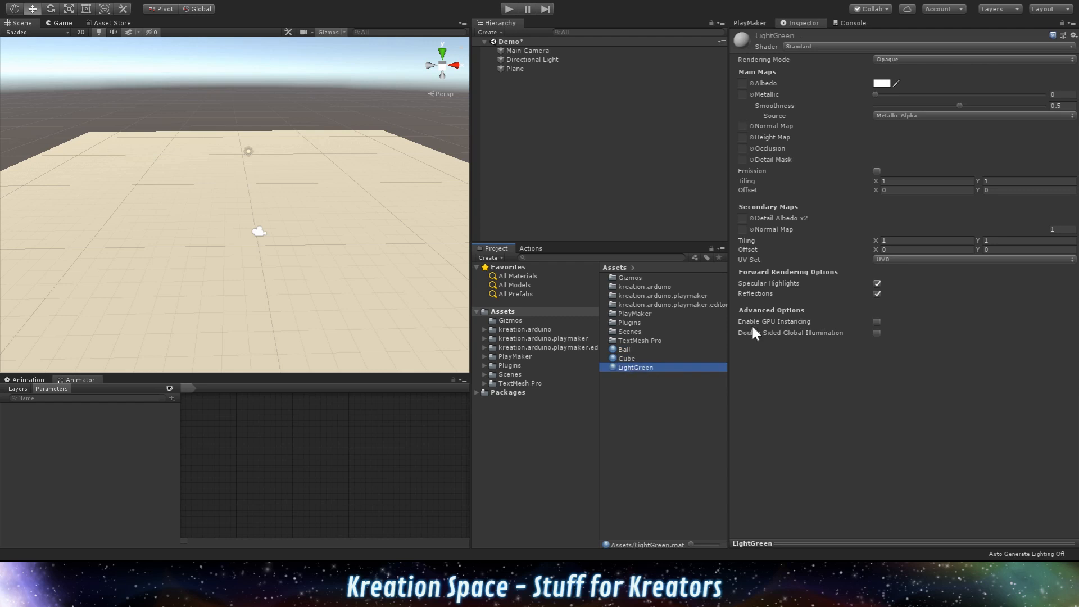
left_click(885, 85)
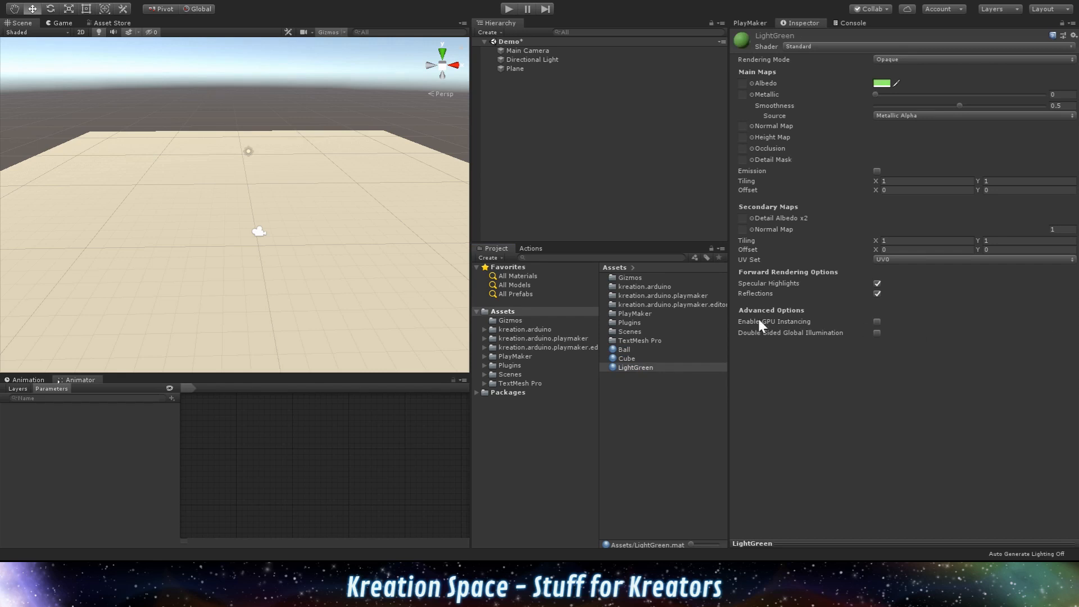
left_click(626, 369)
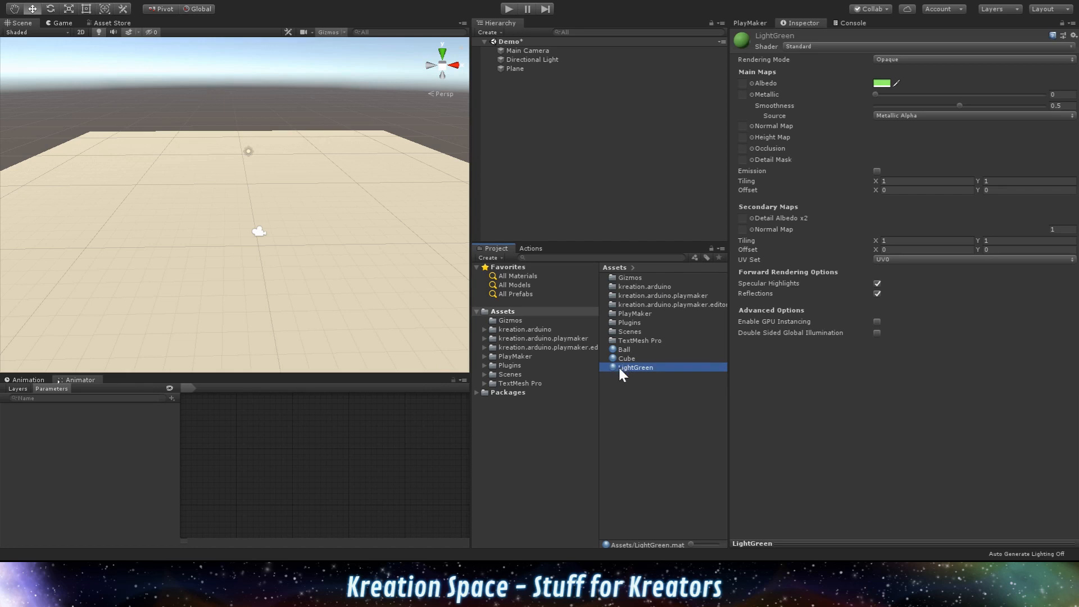
left_click_drag(621, 366, 382, 297)
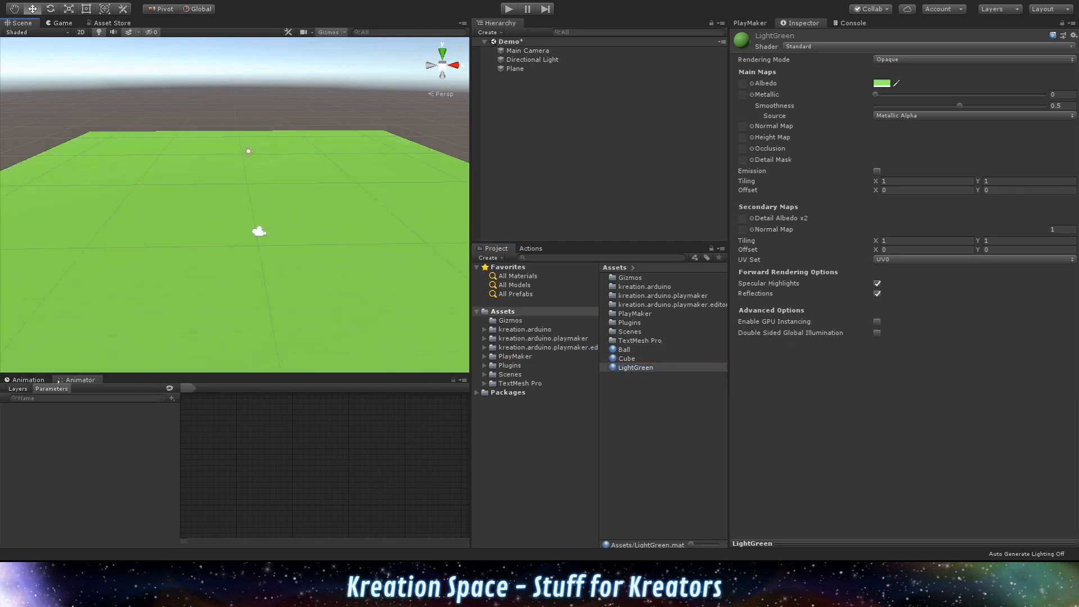
- Set the Cube material's albedo to a bright magenta-purple
left_click(626, 360)
left_click(882, 84)
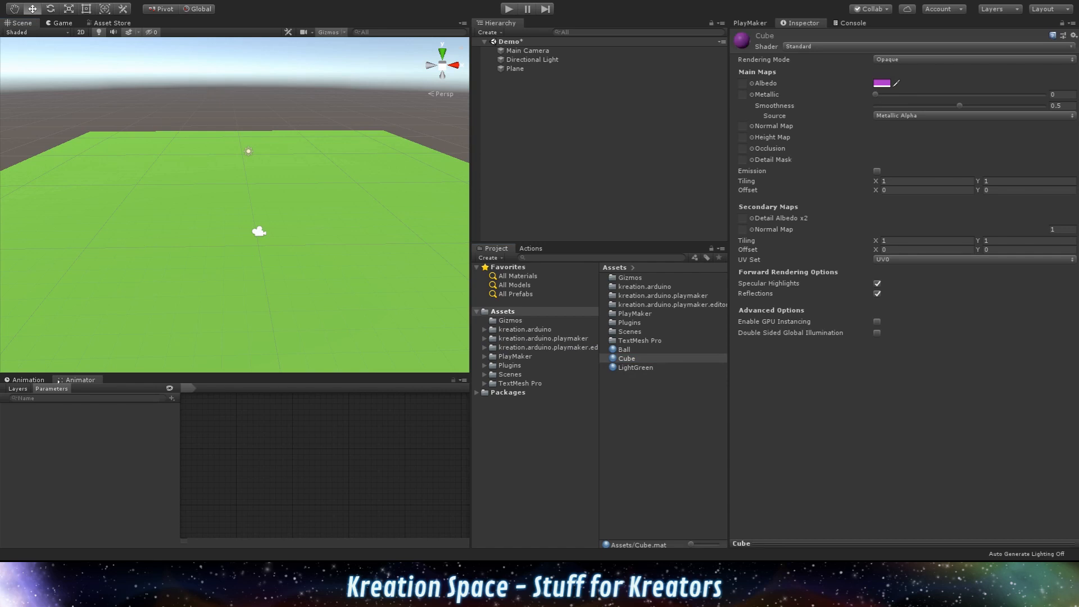
left_click(879, 499)
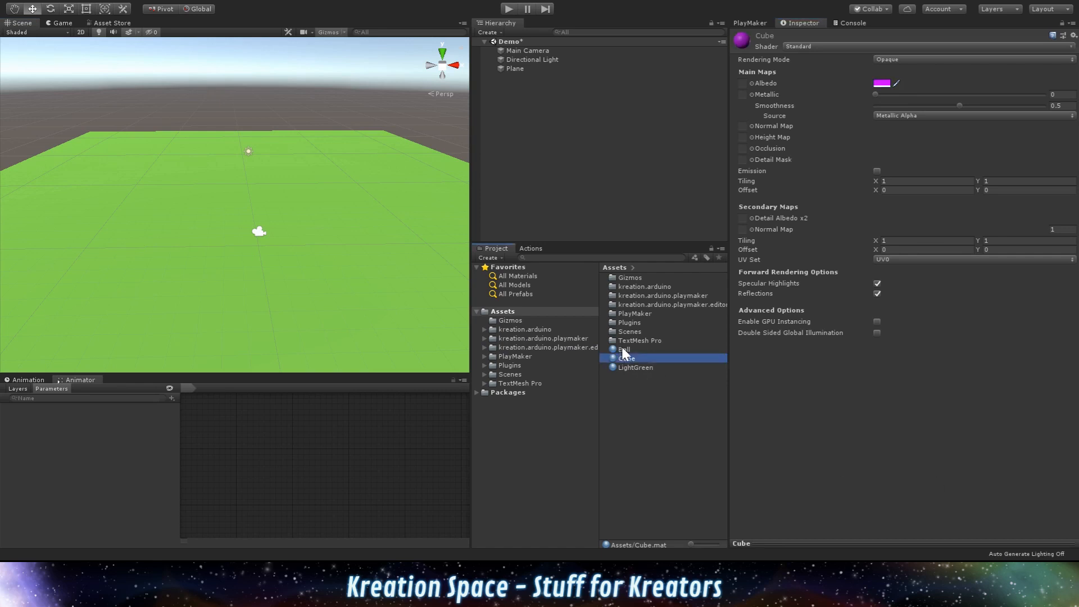
- Choose a new albedo colour for the Ball material
left_click(628, 349)
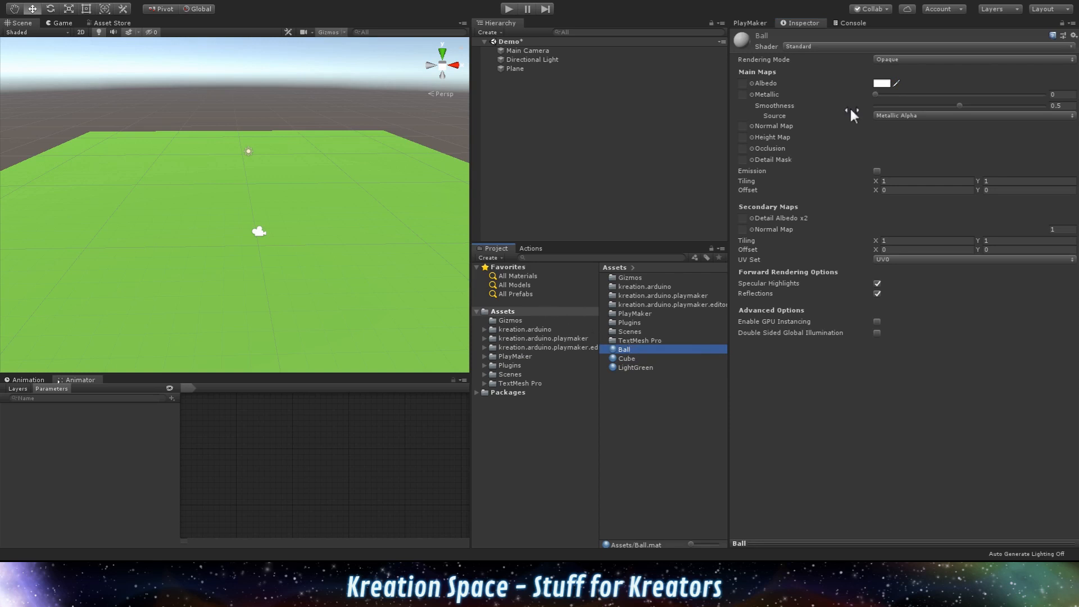
left_click(883, 84)
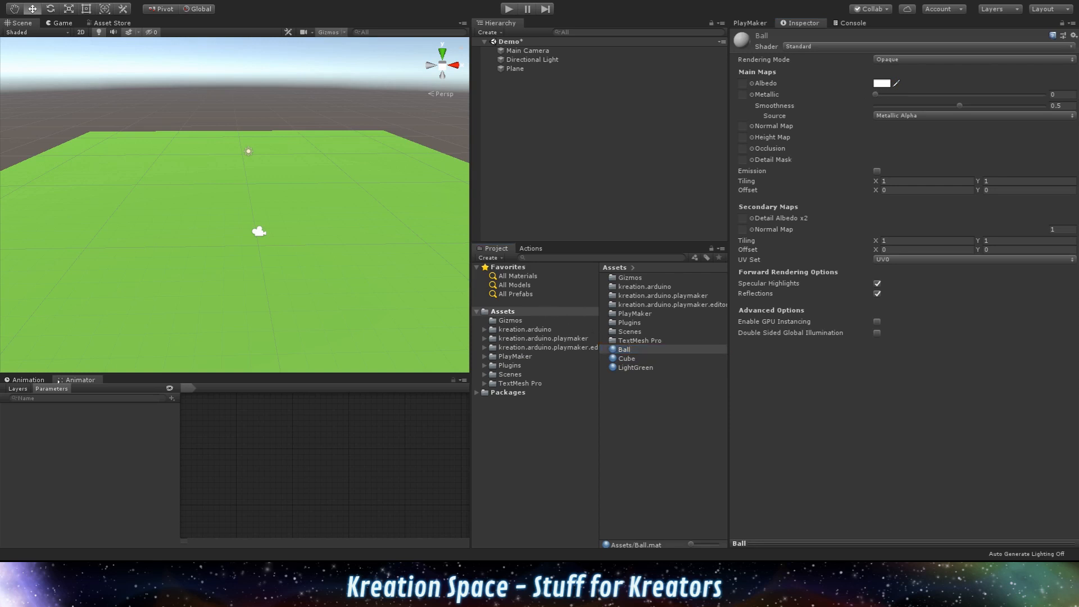
left_click(613, 212)
- Add a cube to the scene at position X 1, Y 0.5, Z 0 and apply the Cube material to it
left_click(245, 32)
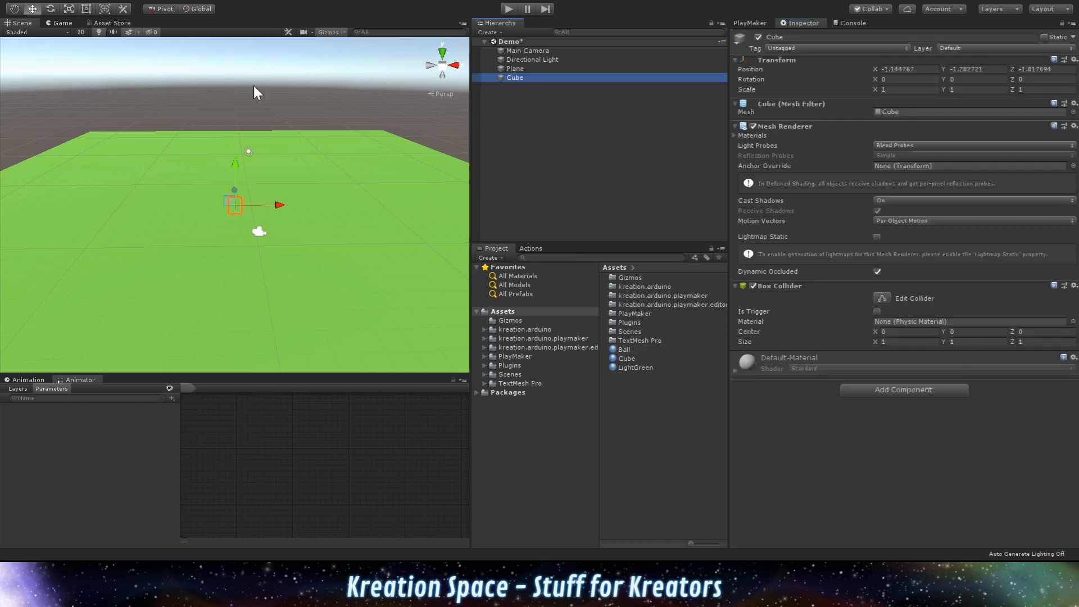
left_click(930, 68)
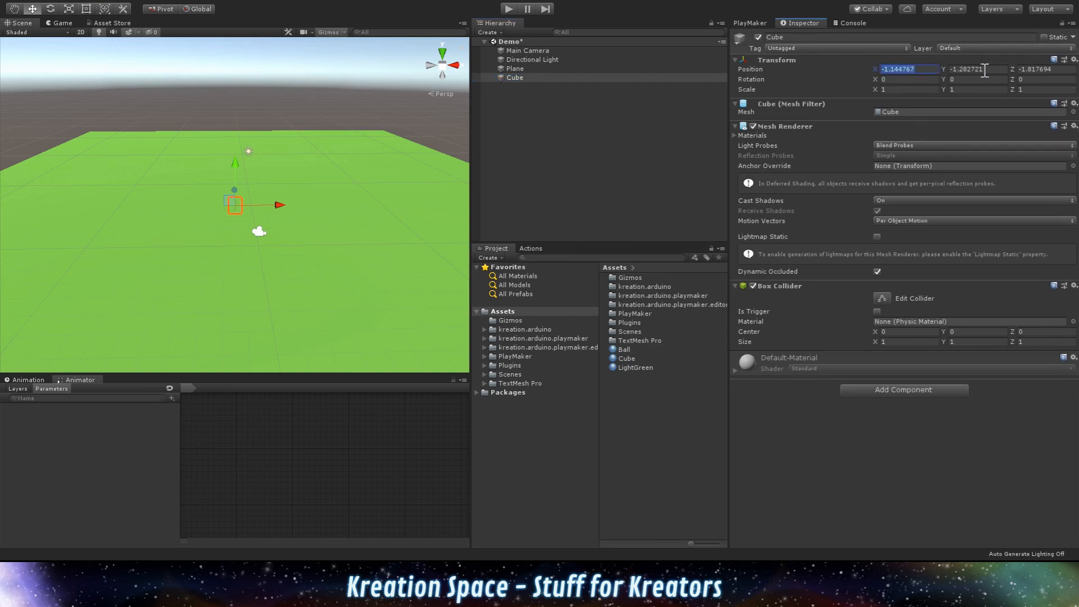
type("1")
left_click(985, 69)
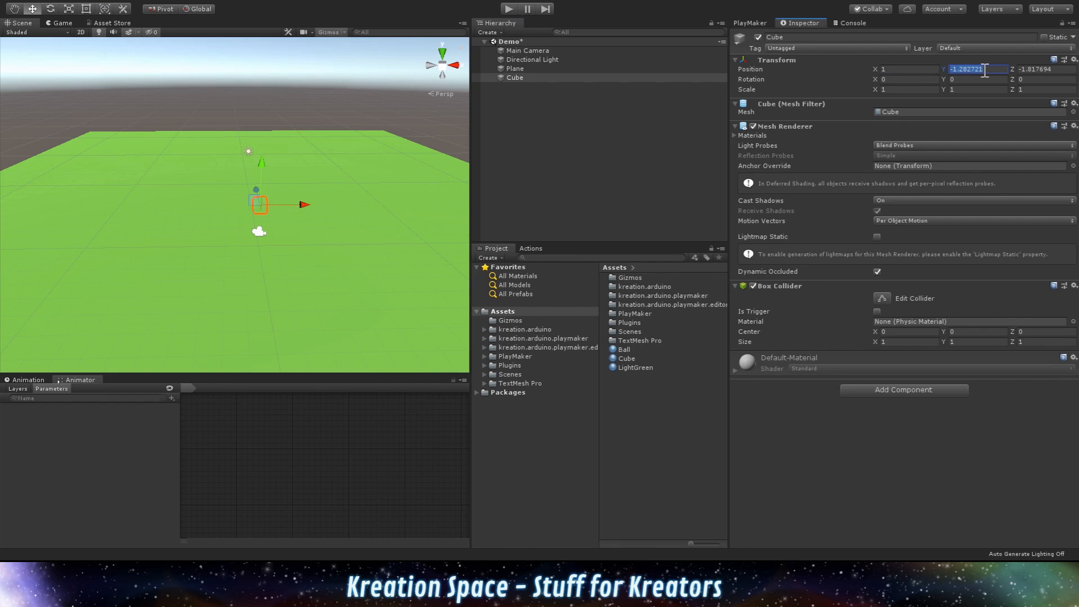
type("1")
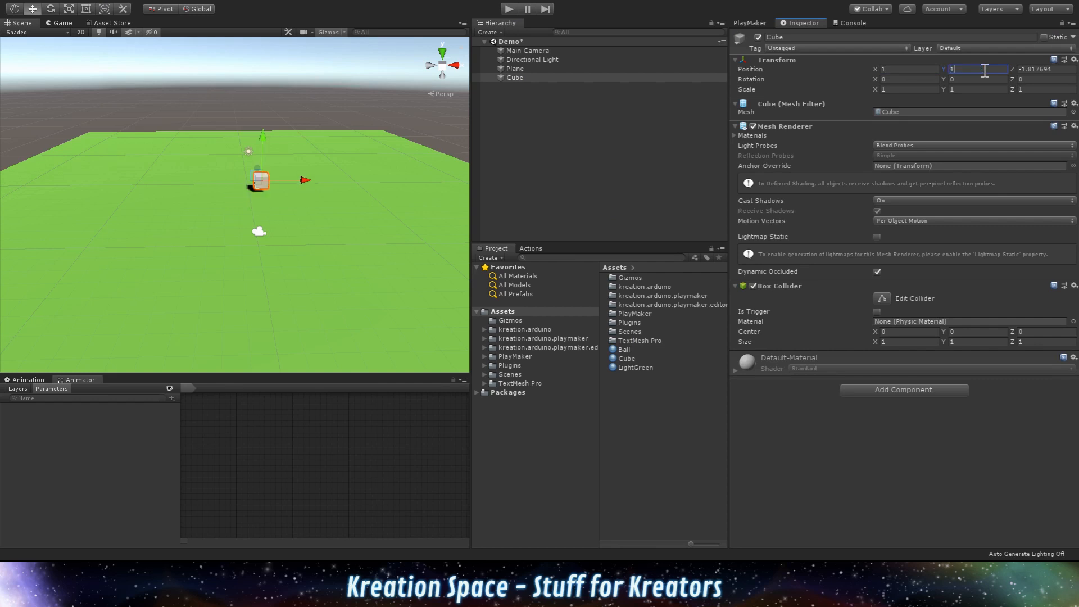
key("BackSpace")
type("0.5")
key("Tab")
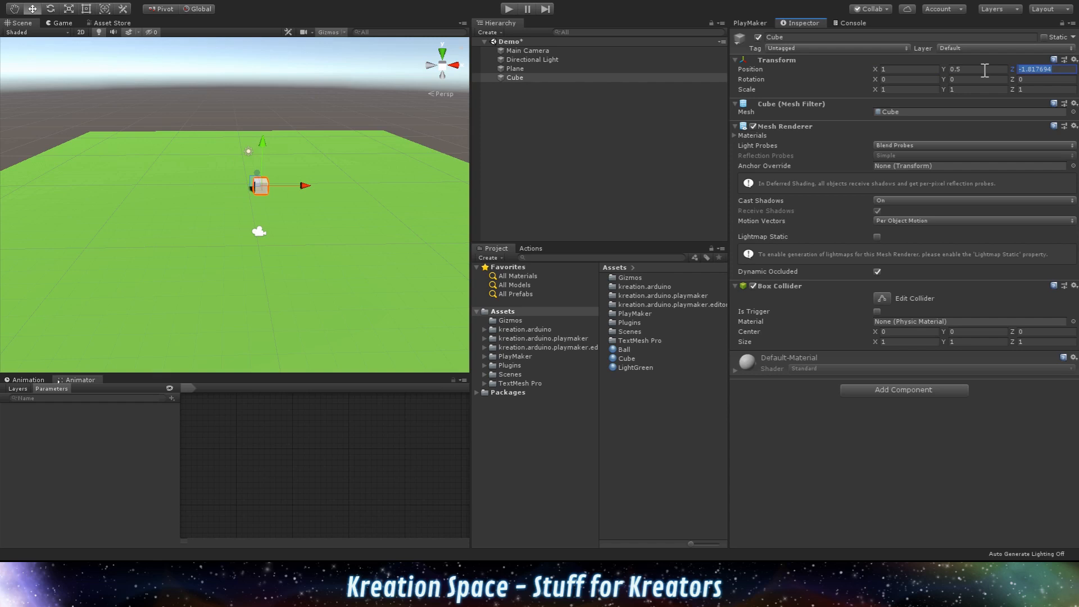
type("0")
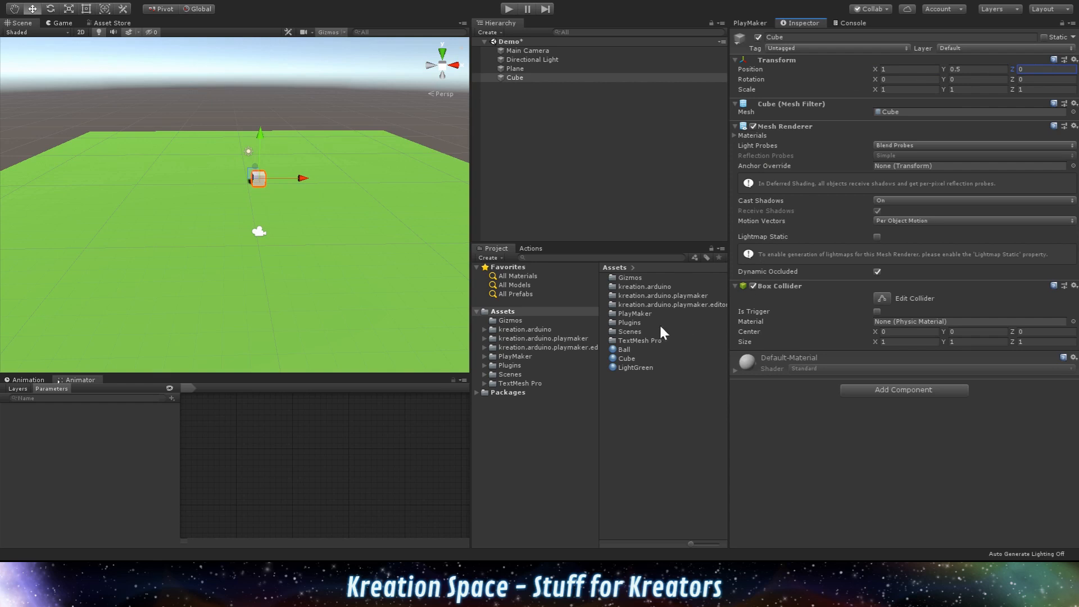
left_click_drag(629, 356, 791, 442)
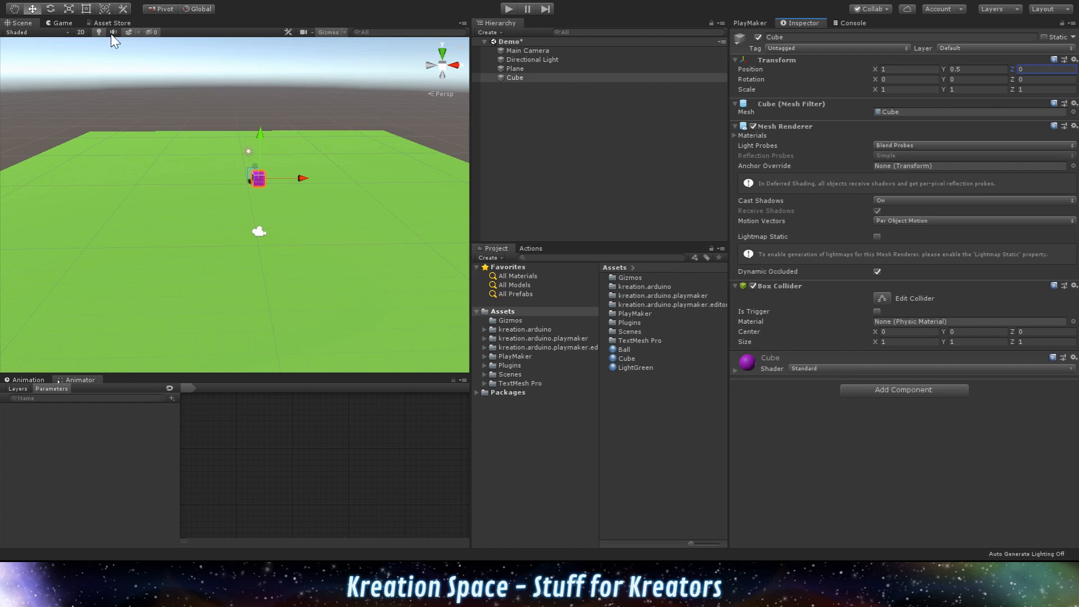
- Add a sphere to the scene and set its position to X -2, Y 0.5, Z 1
left_click(274, 43)
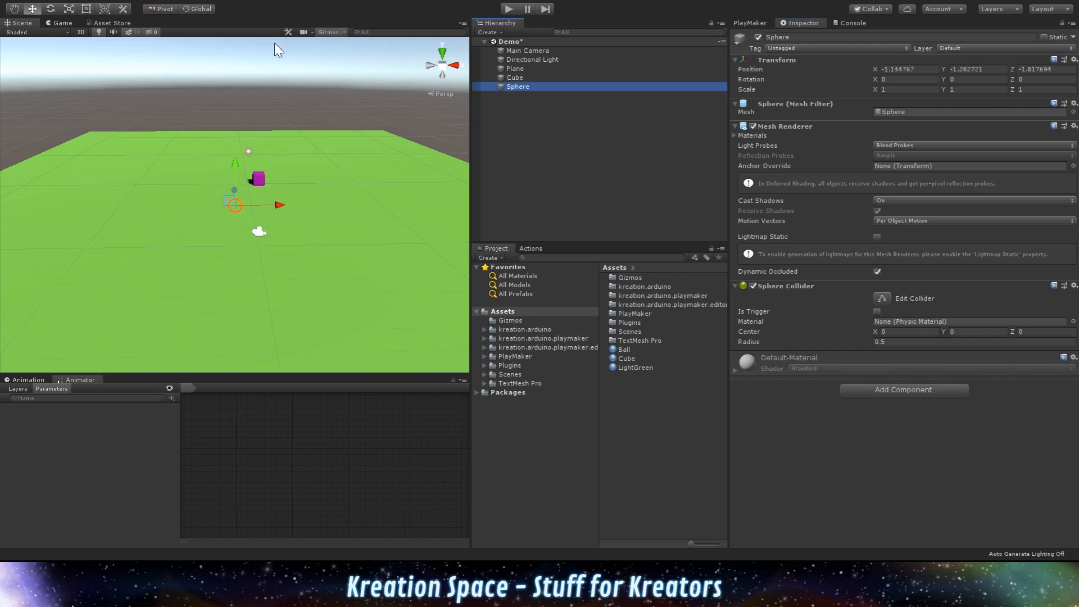
left_click(914, 70)
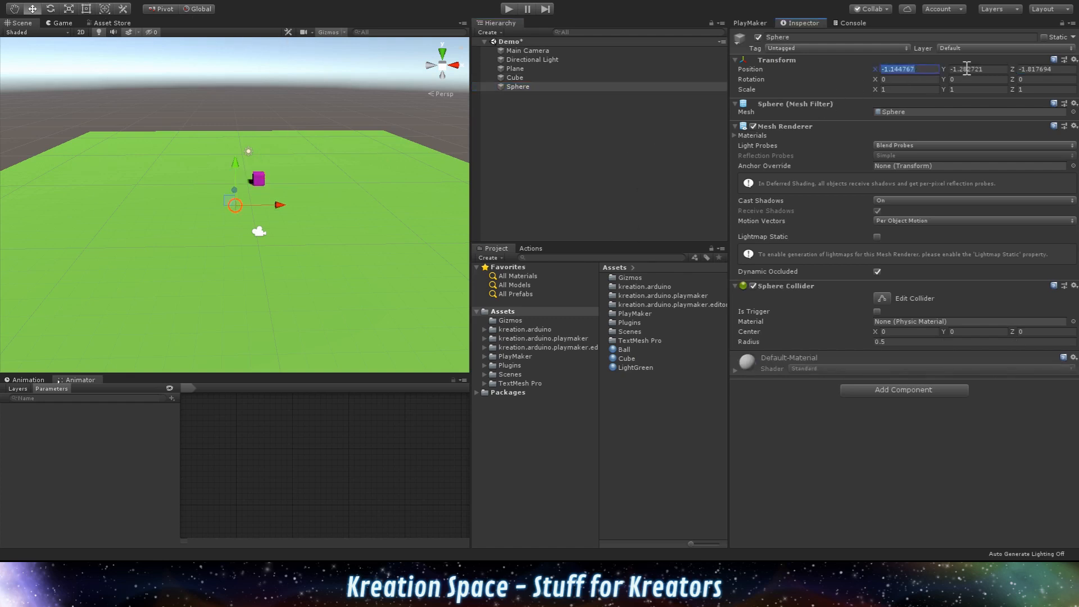
type("-1")
key("BackSpace")
type("2")
left_click(967, 68)
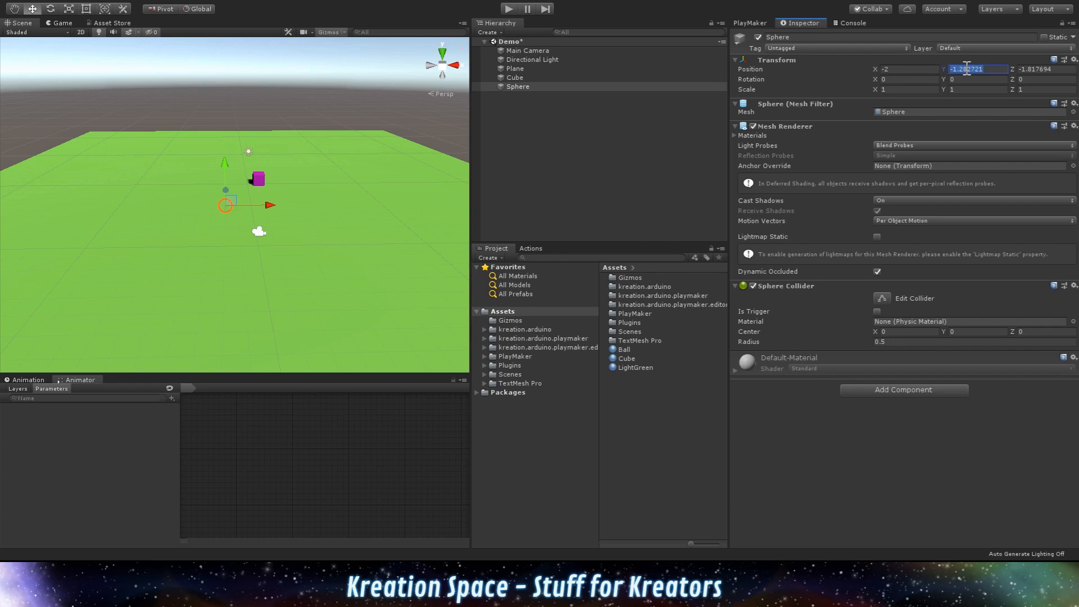
type("0.5")
key("Tab")
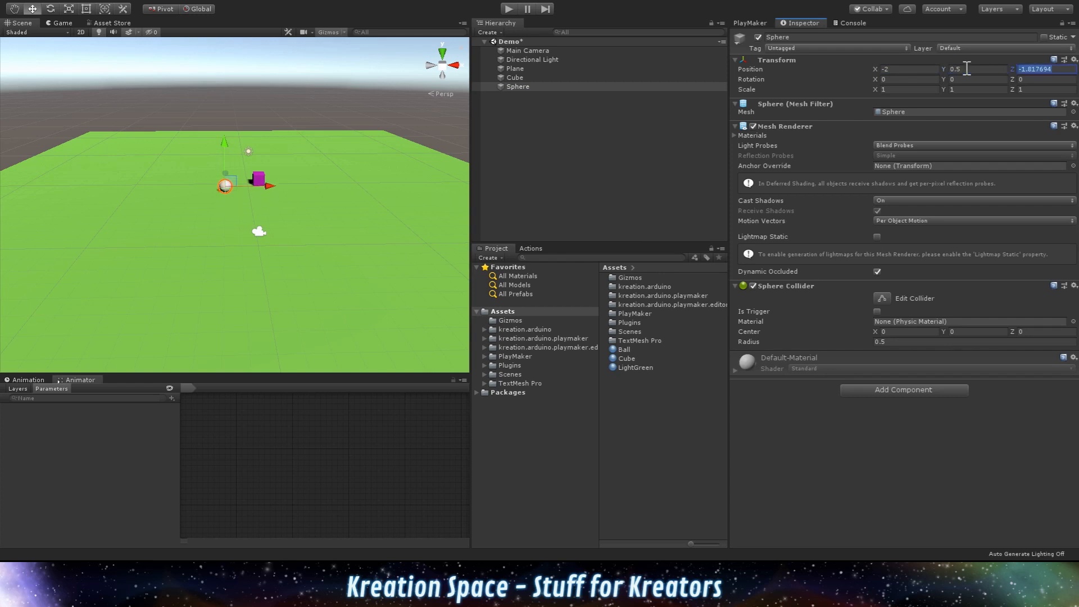
type("1")
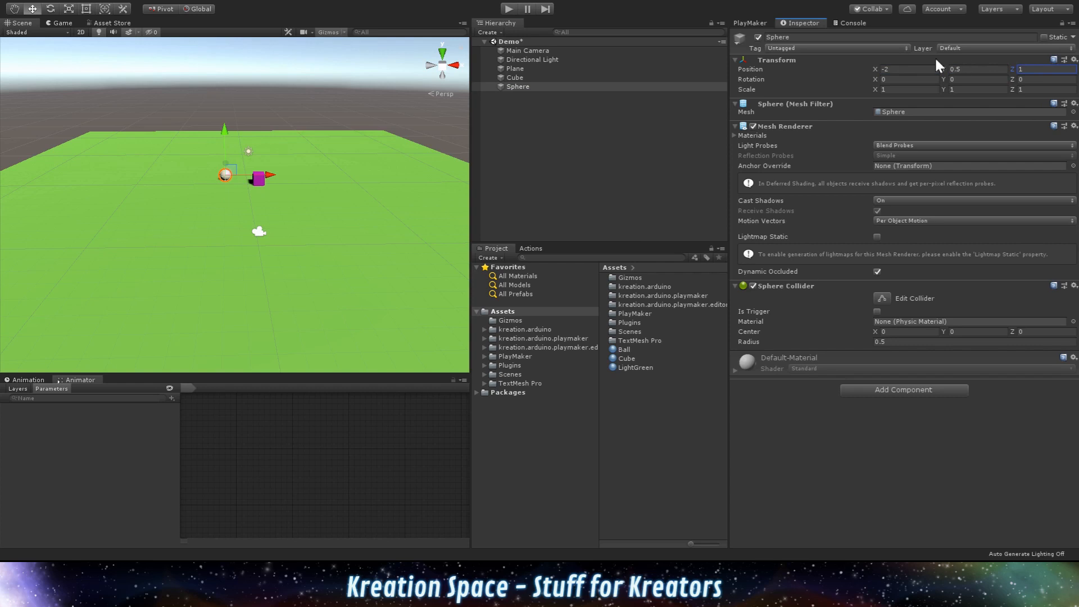
- Apply the Ball material to the sphere
left_click(519, 51)
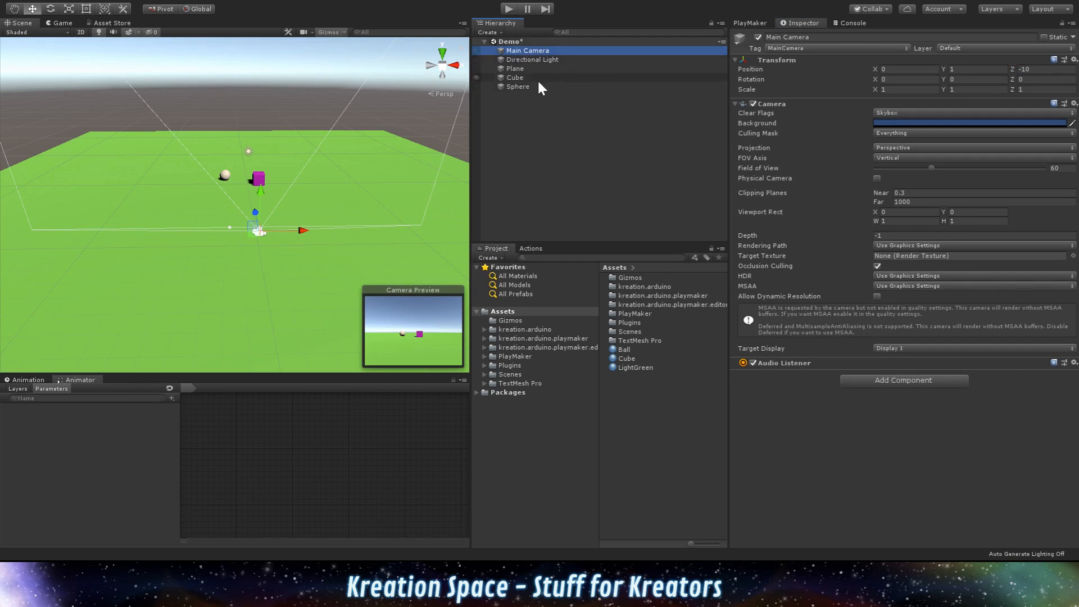
left_click(516, 87)
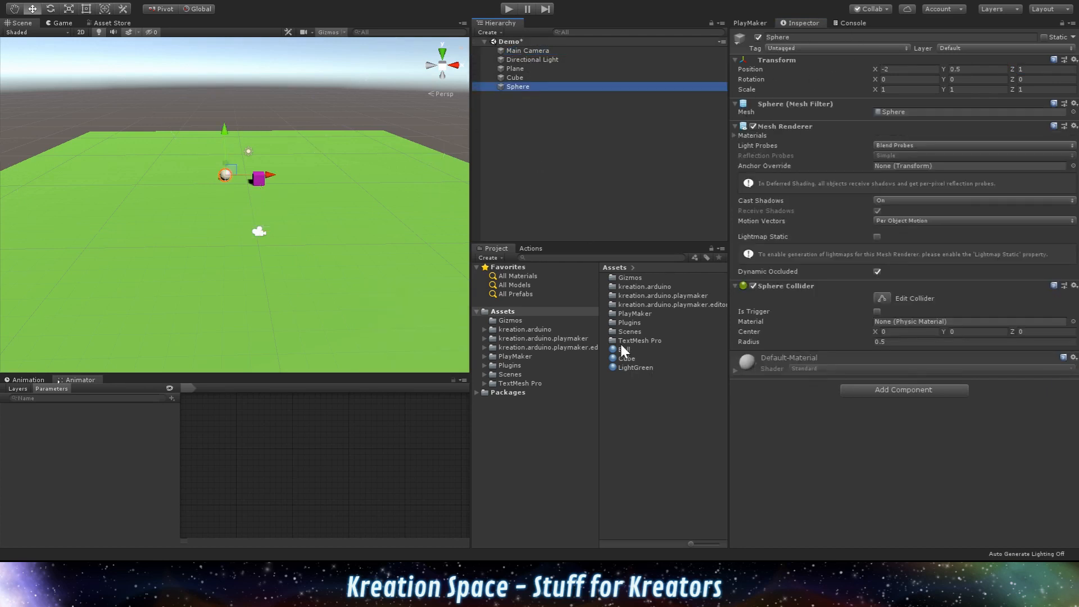
left_click_drag(622, 347, 866, 457)
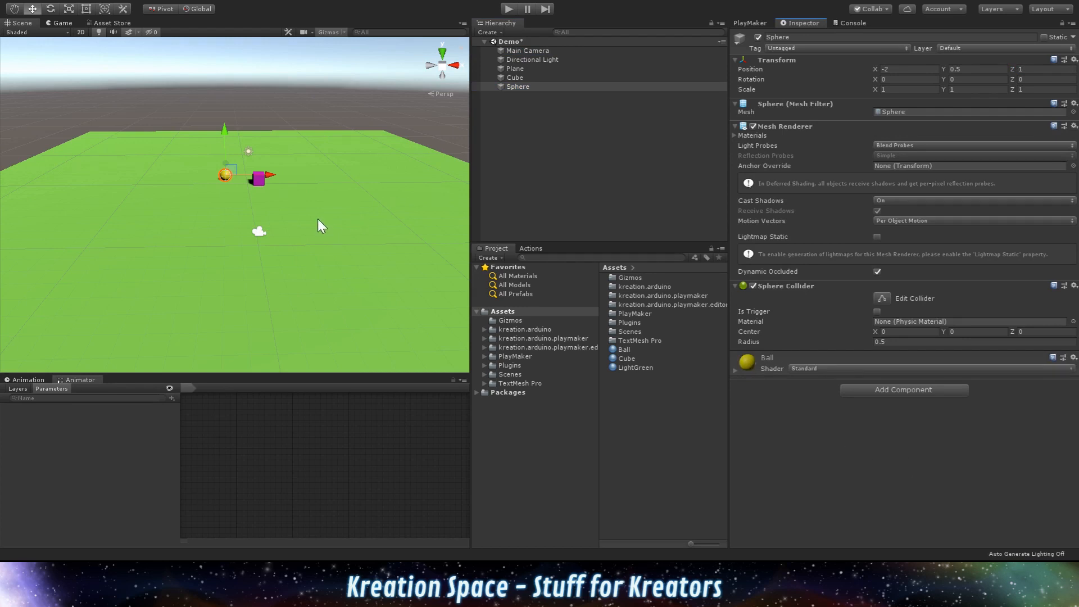
- Move the Main Camera closer to the cube and sphere, to about Z -7.82
scroll(246, 196, "up", 5)
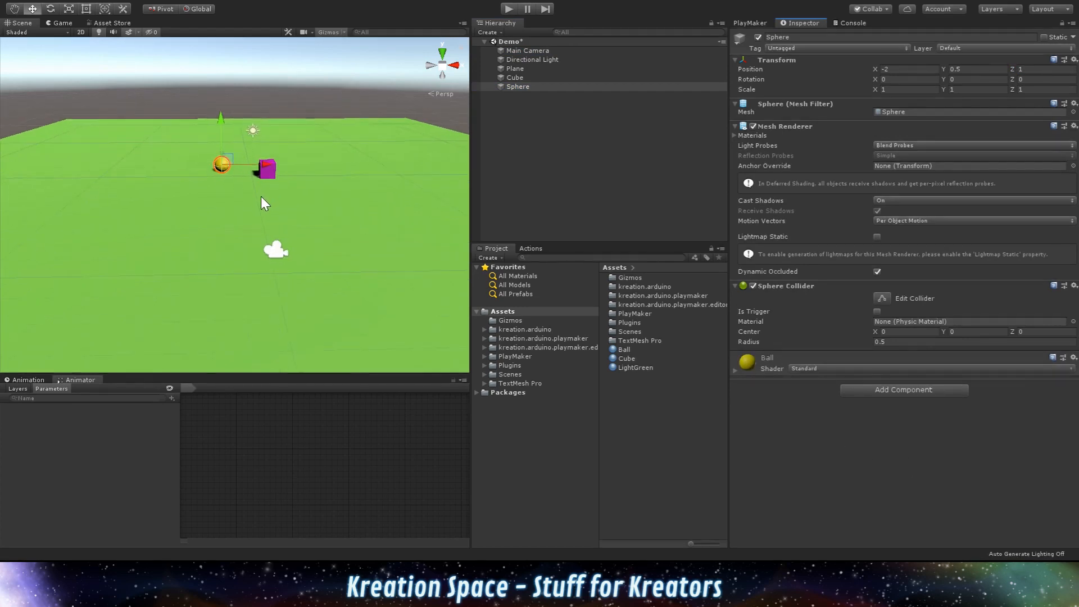
middle_click_drag(243, 195, 277, 302)
left_click(527, 49)
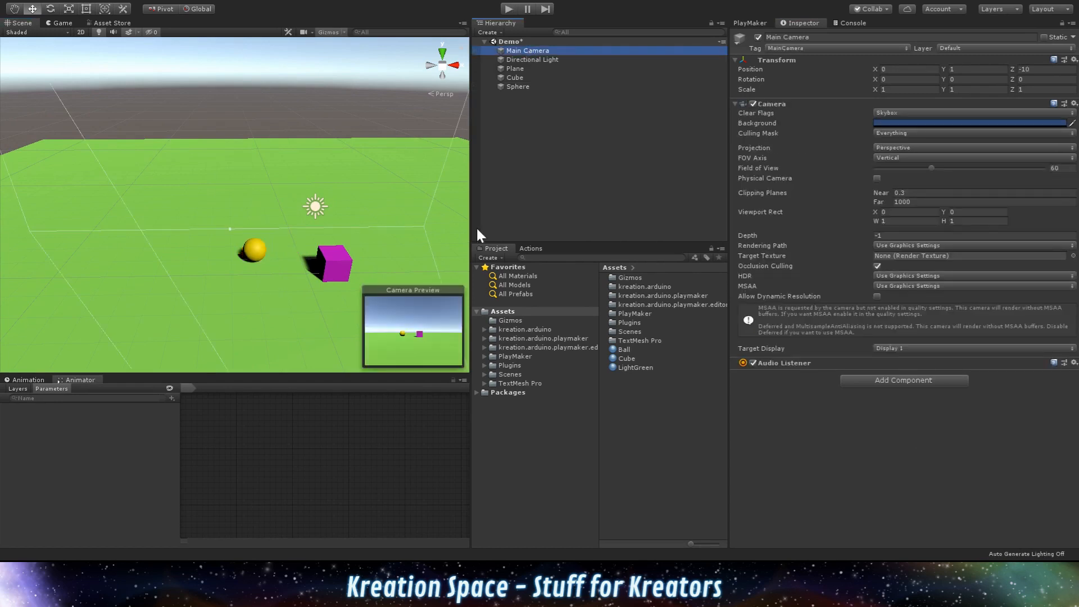
mouse_move(207, 257)
left_mouse_down("alt")
mouse_move(470, 312)
mouse_move(409, 319)
mouse_move(279, 274)
mouse_move(194, 262)
left_mouse_up("alt")
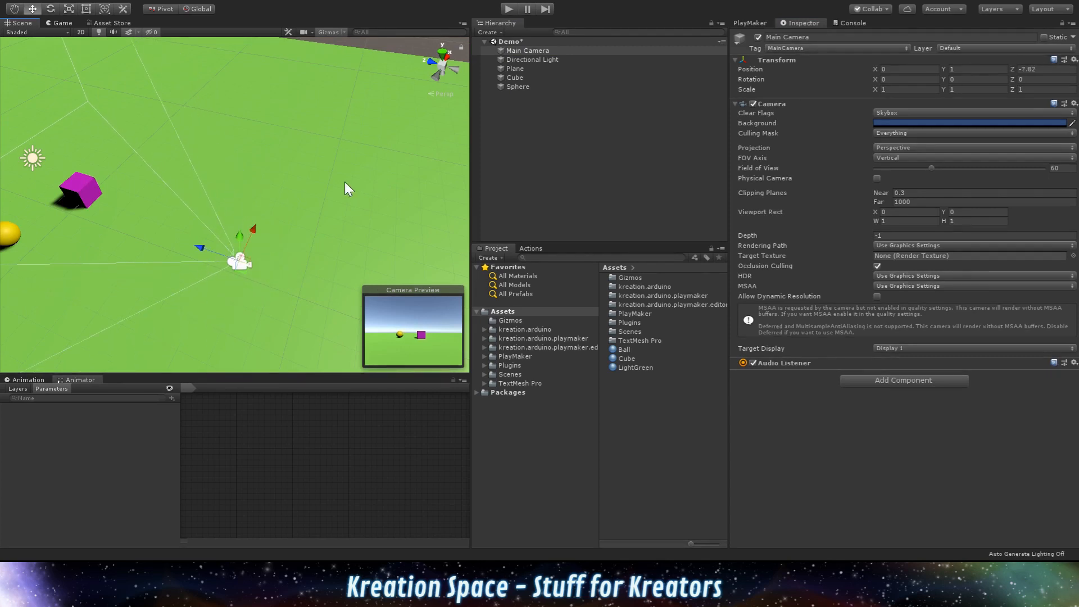
left_click_drag(313, 180, 201, 199, "alt")
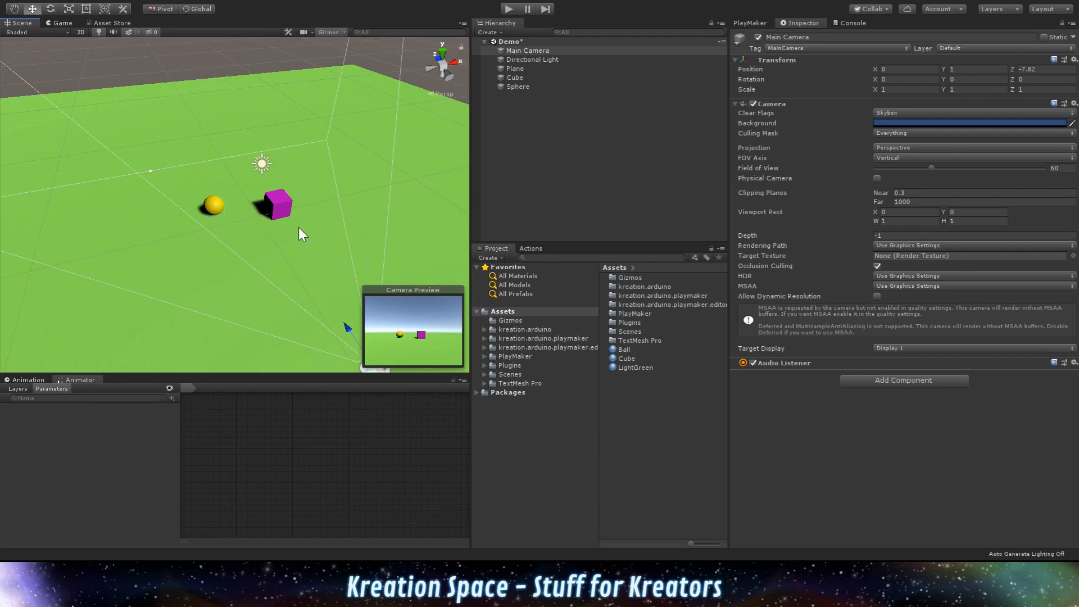
left_click_drag(298, 227, 275, 224, "alt")
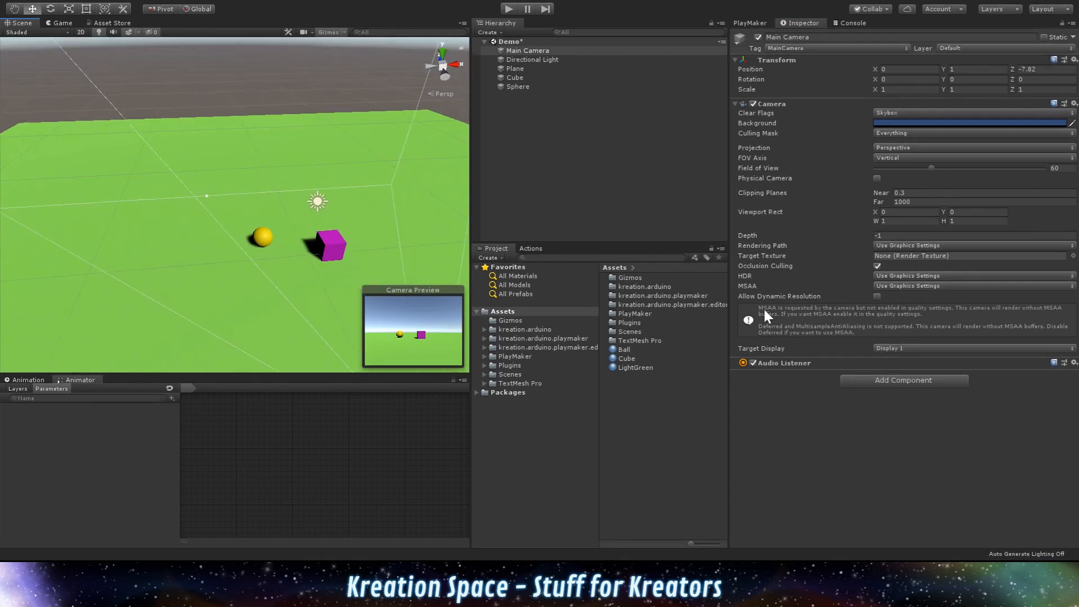
- Add a PlayMaker FSM to the cube and name its first state Still
left_click(333, 247)
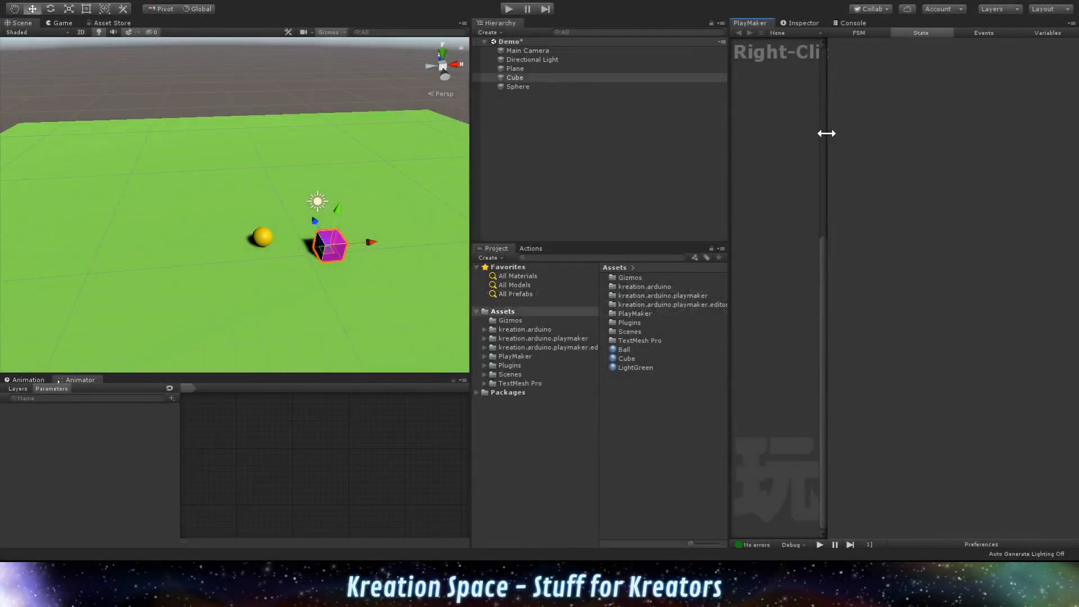
left_click_drag(827, 133, 905, 140)
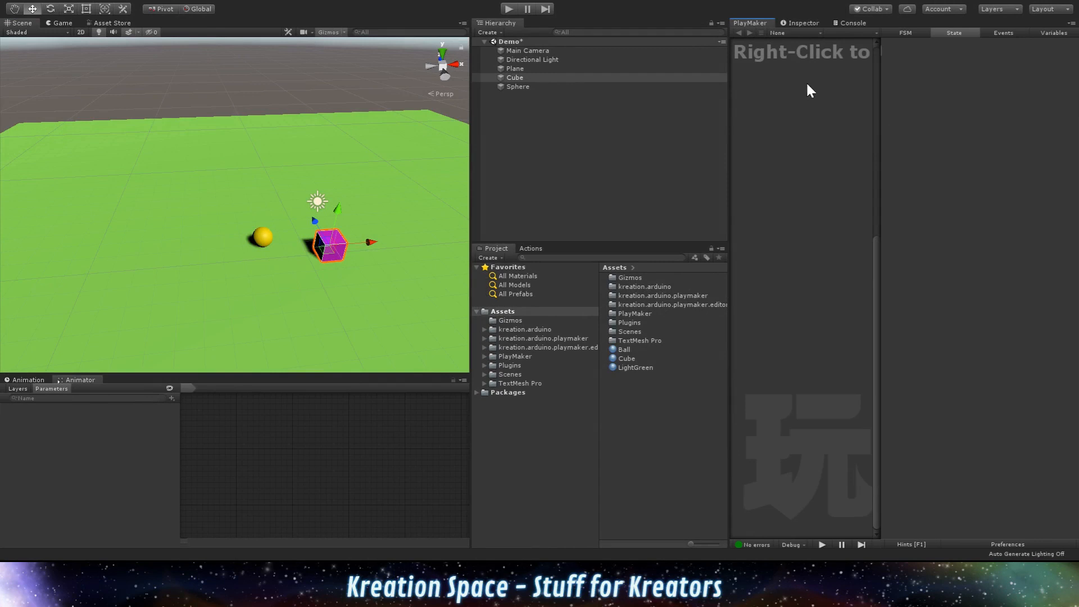
left_click(867, 93)
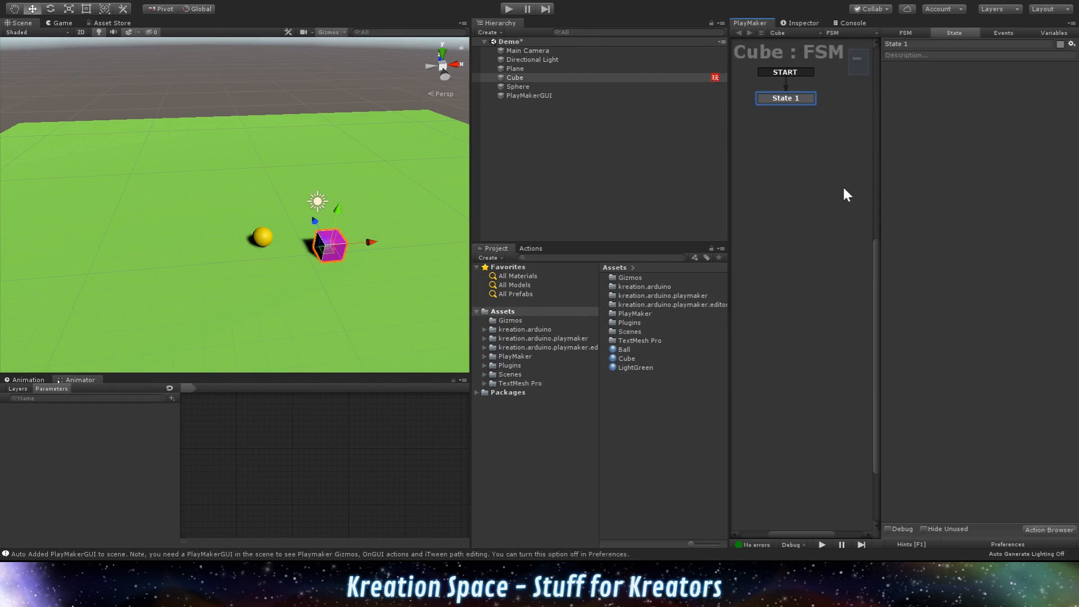
left_click(929, 44)
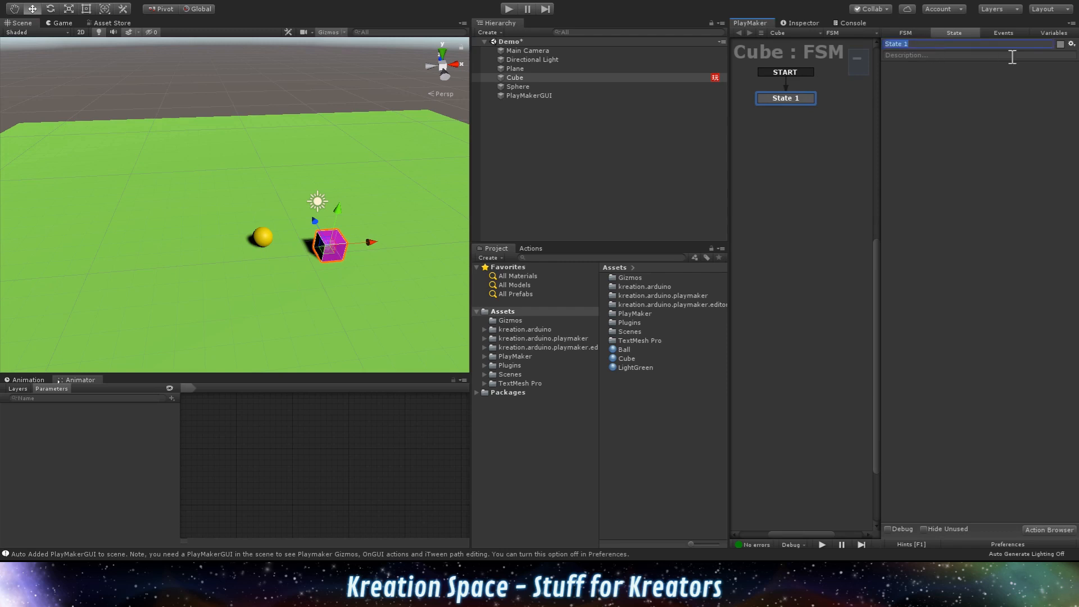
type("Still")
left_click(782, 160)
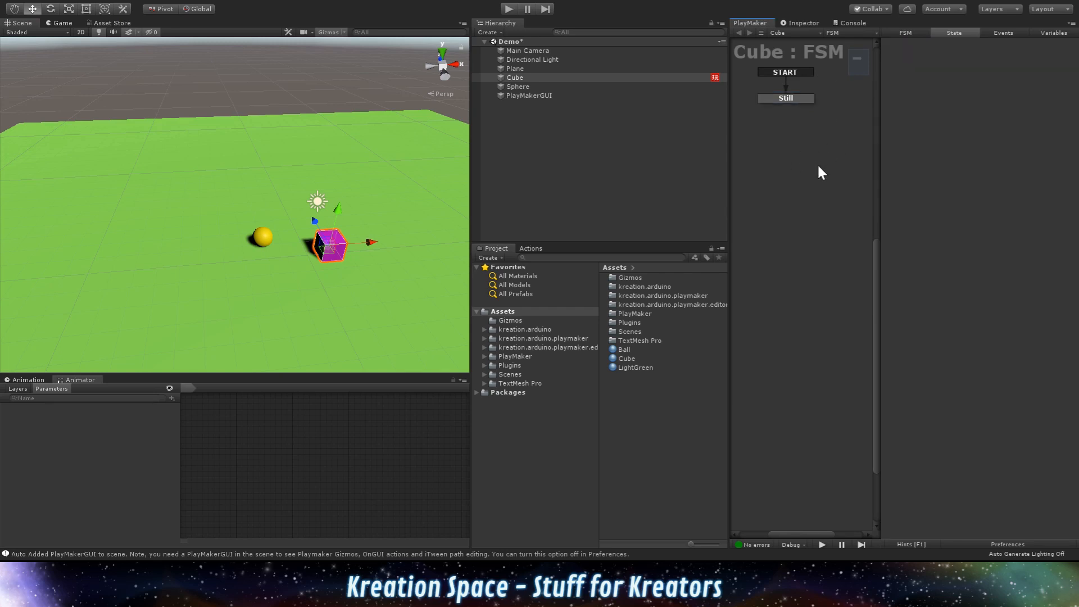
- Add a second state named Kicked and place it below the Still state
left_click(809, 164, "ctrl")
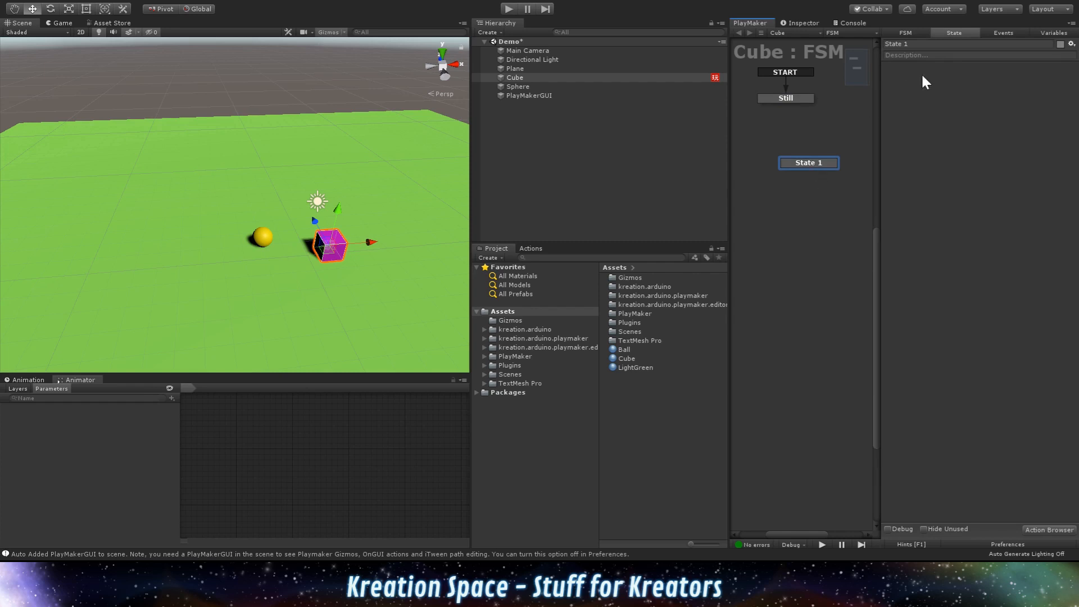
left_click(926, 45)
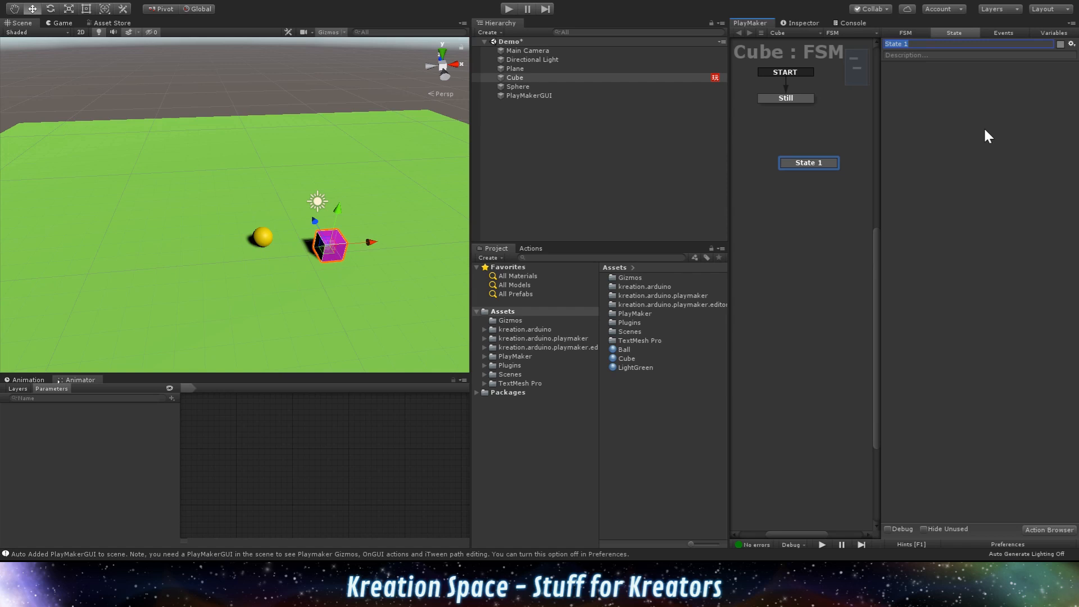
type("Kicked")
mouse_move(802, 163)
left_mouse_down()
mouse_move(770, 169)
mouse_move(783, 169)
left_mouse_up()
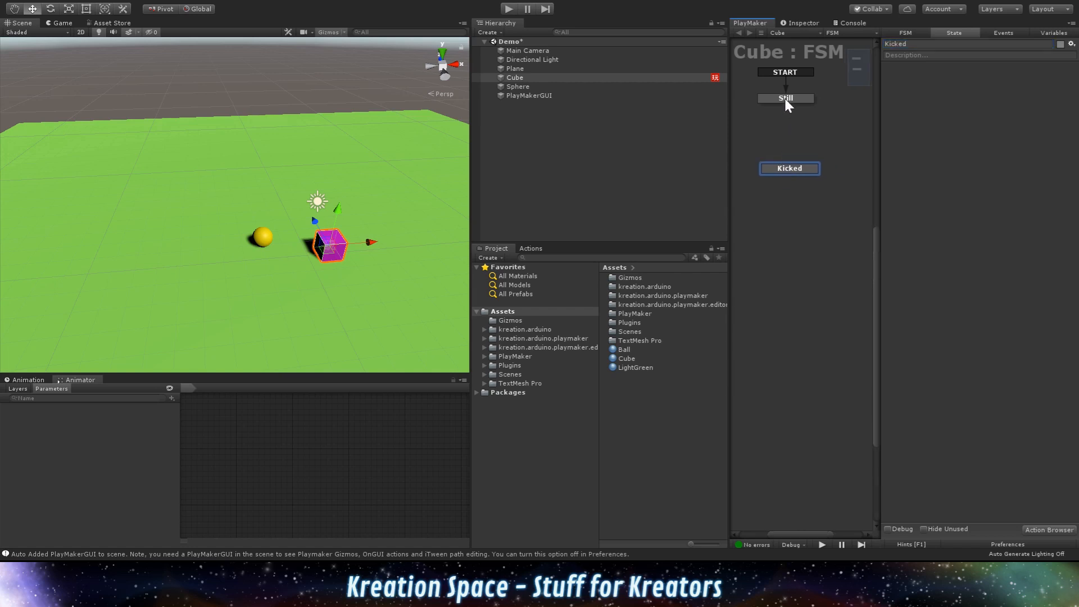
- Add an event named KICK to the cube's FSM
left_click(1002, 32)
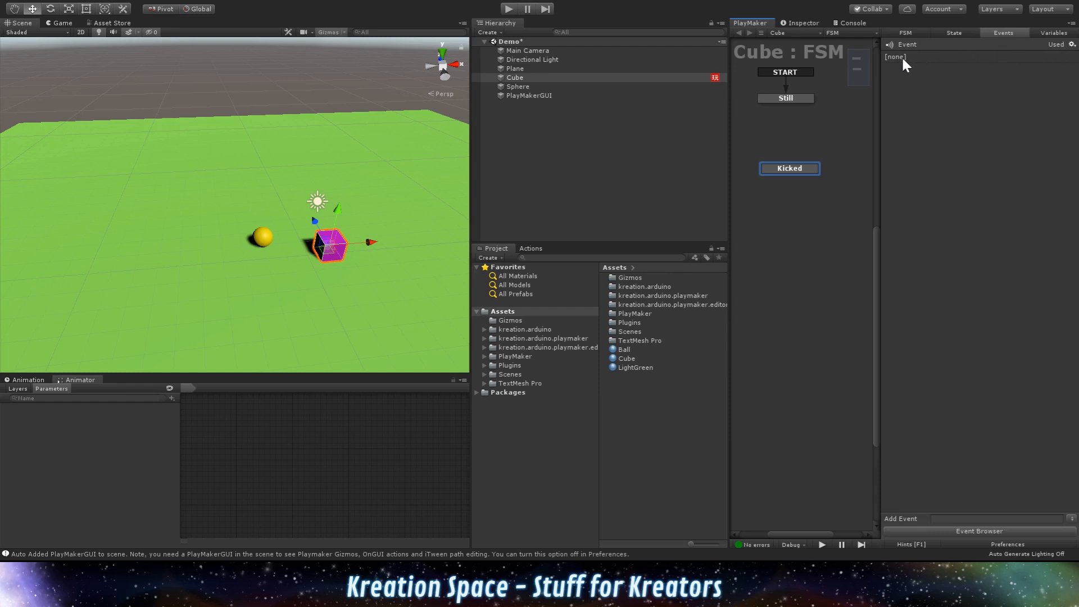
left_click(981, 519)
type("KICK")
key("Return")
- Add a KICK transition to the Still state and link it to the Kicked state
left_click(787, 96)
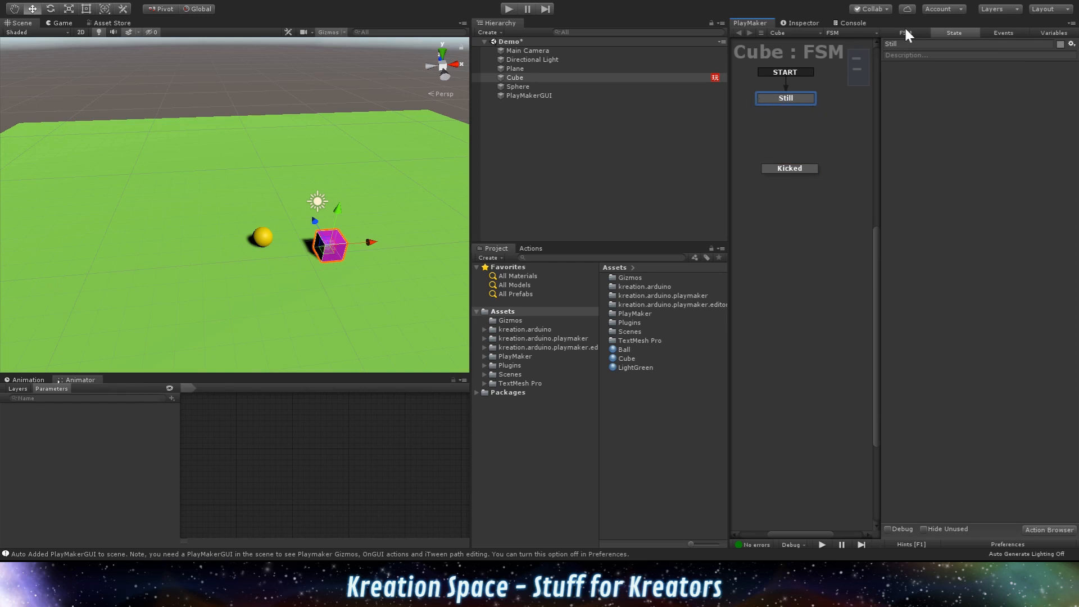
left_click(1010, 32)
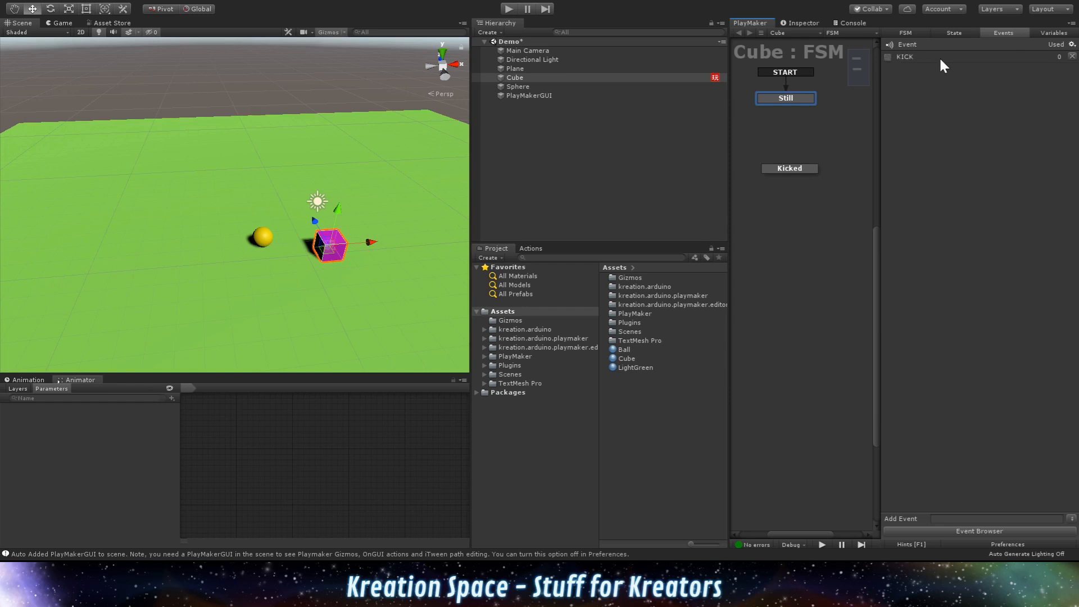
left_click(900, 55)
left_click(774, 100)
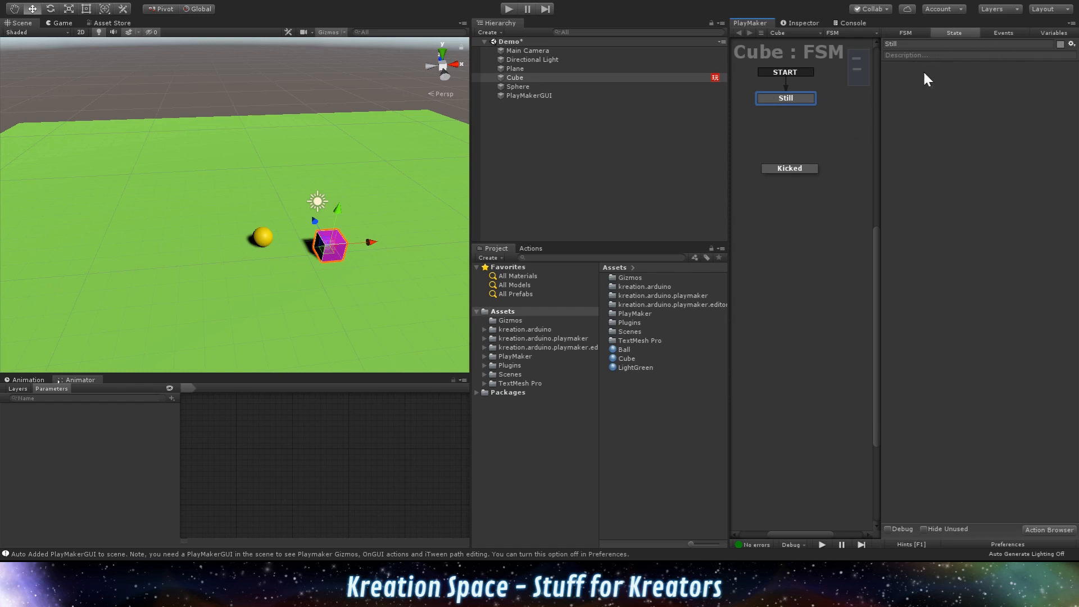
left_click(1003, 34)
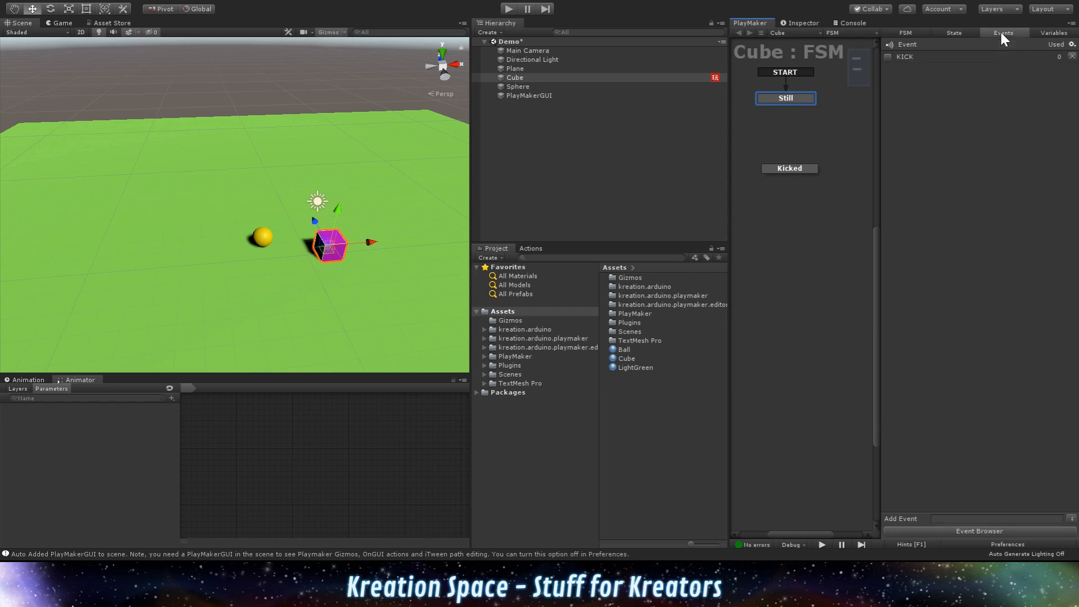
left_click(797, 96)
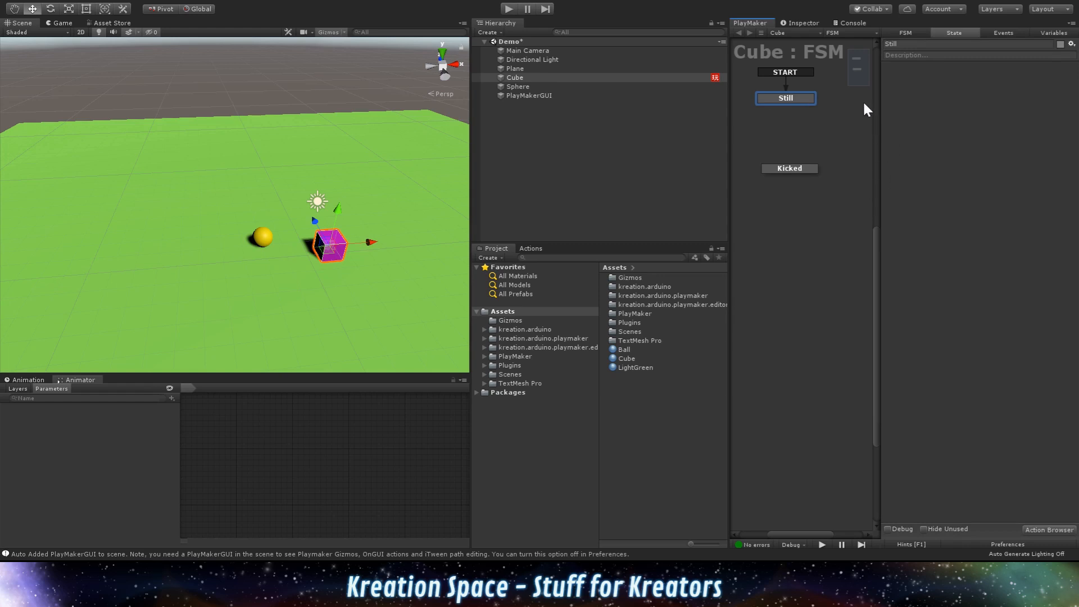
left_click(984, 99)
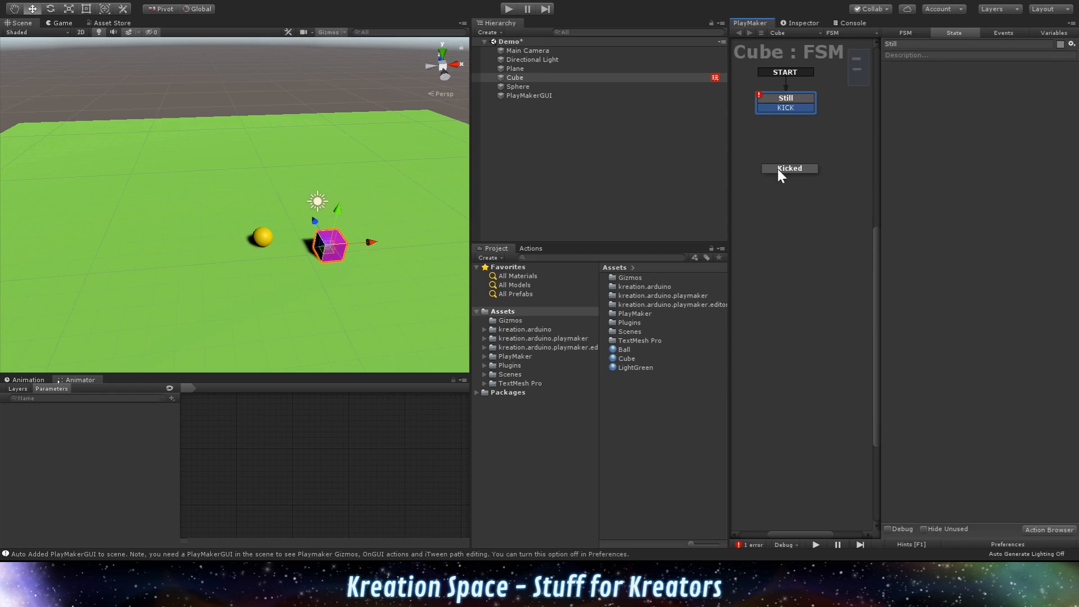
left_click_drag(785, 108, 789, 166)
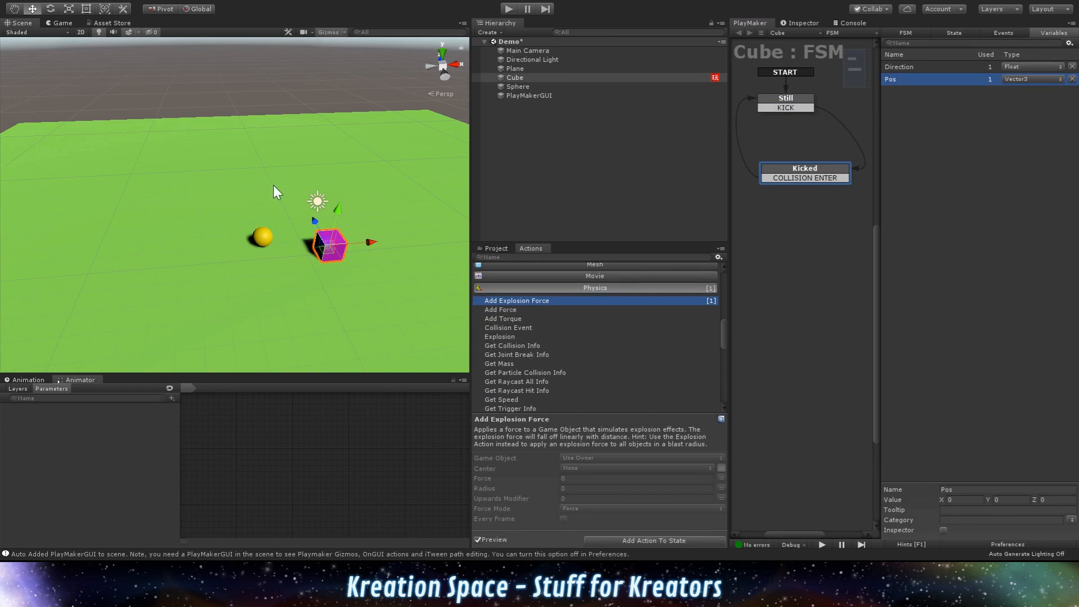
- Add a UI Canvas to the scene and create a Panel inside it
left_click(278, 289)
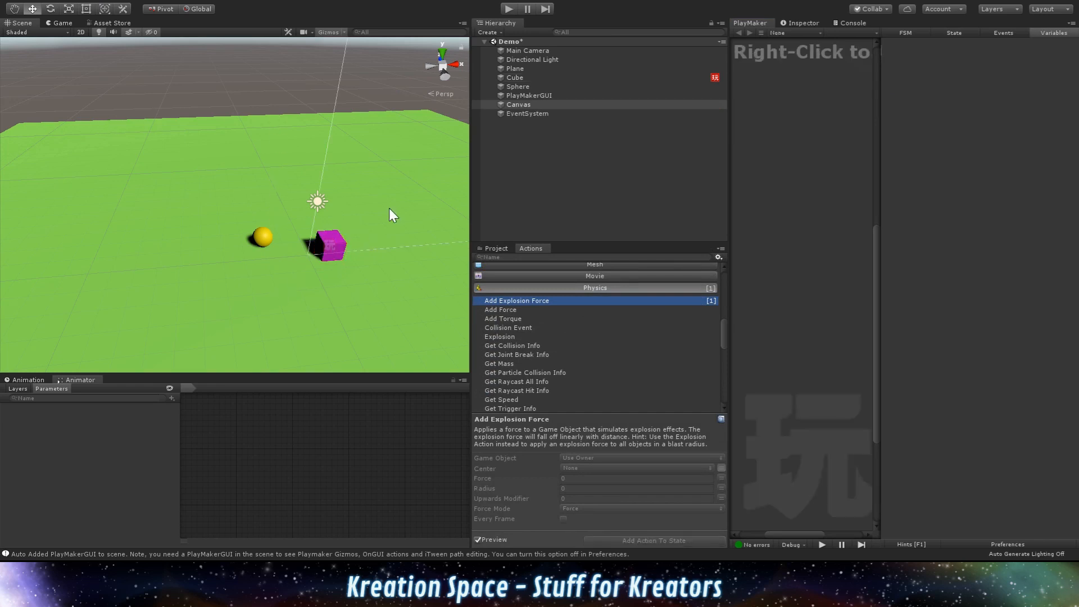
right_click_drag(202, 202, 242, 195)
key("f")
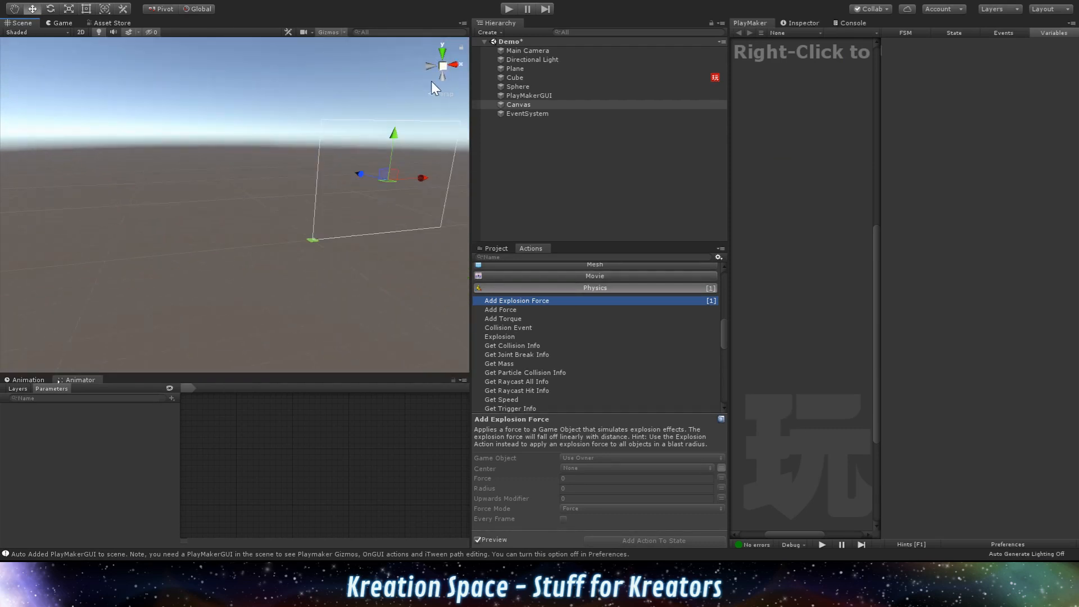
right_click_drag(280, 97, 393, 93)
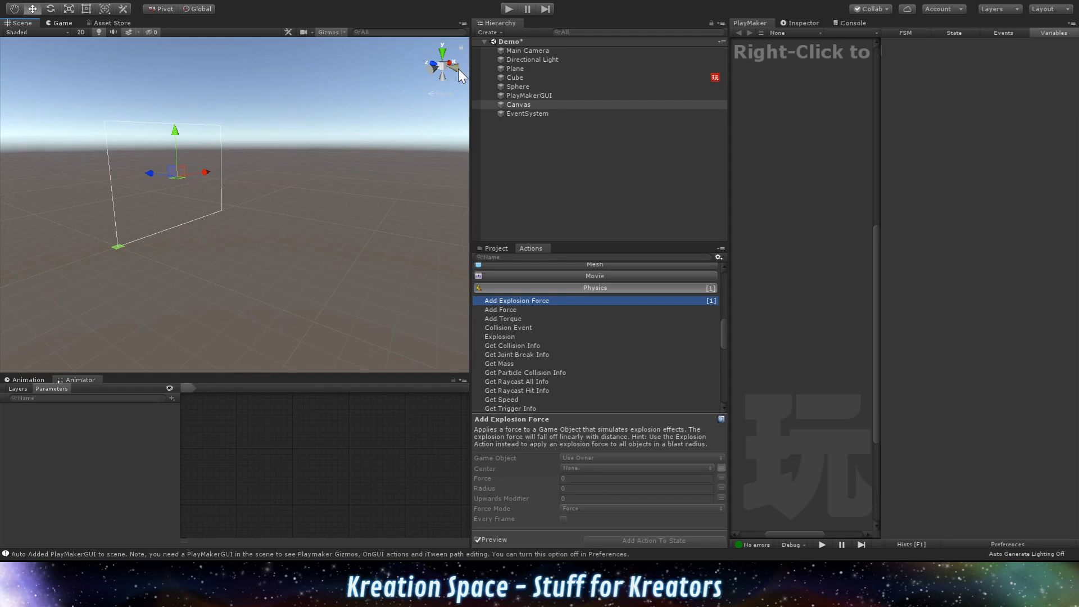
left_click(458, 68)
scroll(238, 226, "up", 3)
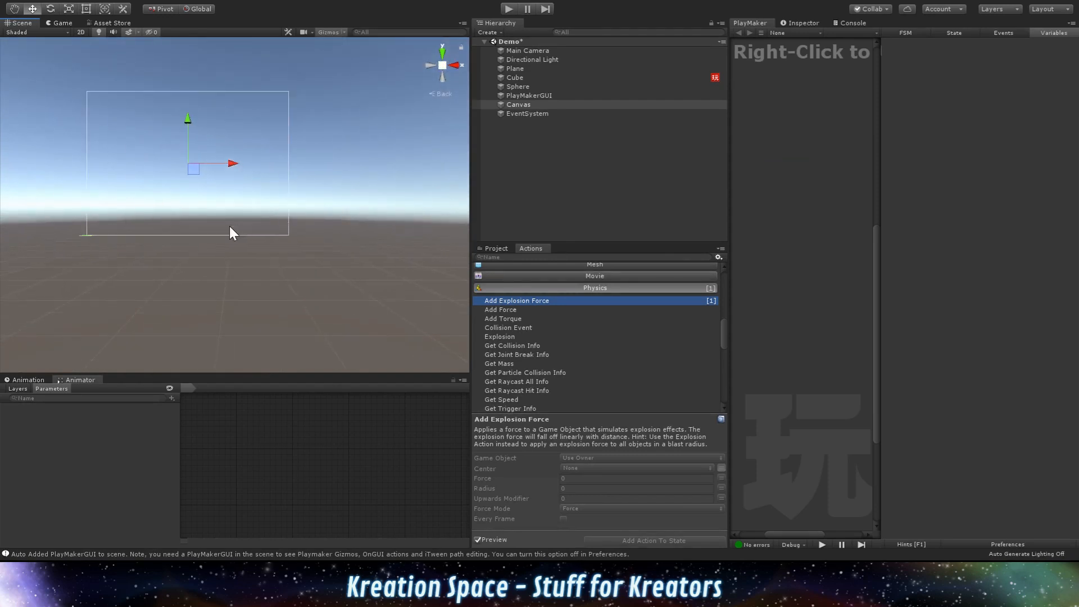
middle_click_drag(154, 167, 191, 232)
scroll(245, 261, "up", 4)
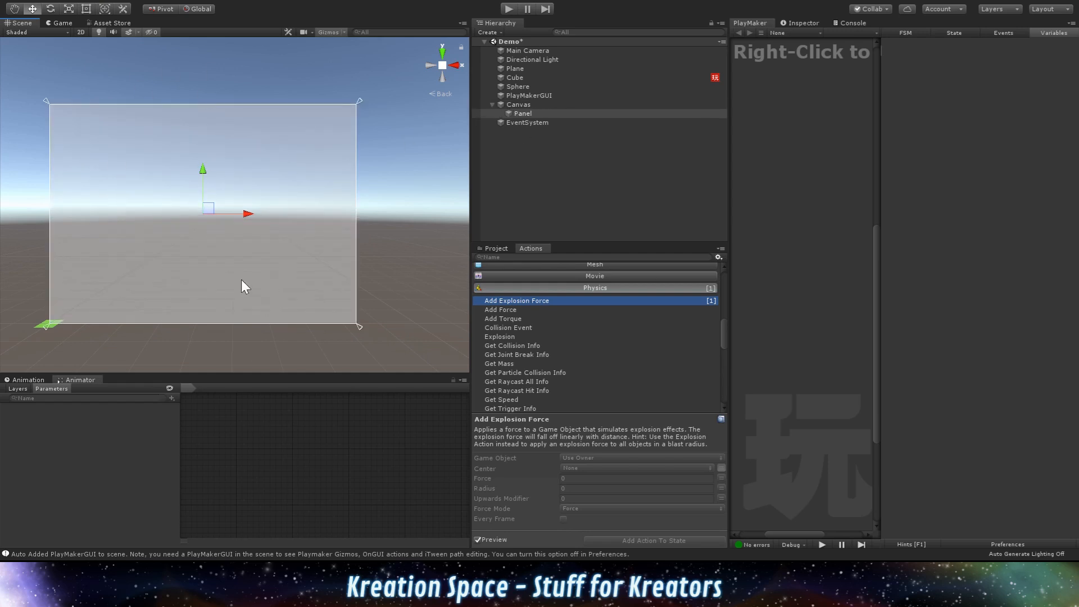
- Set the panel's maximum X anchor to 0.1 and its Right offset to 0
left_click(811, 23)
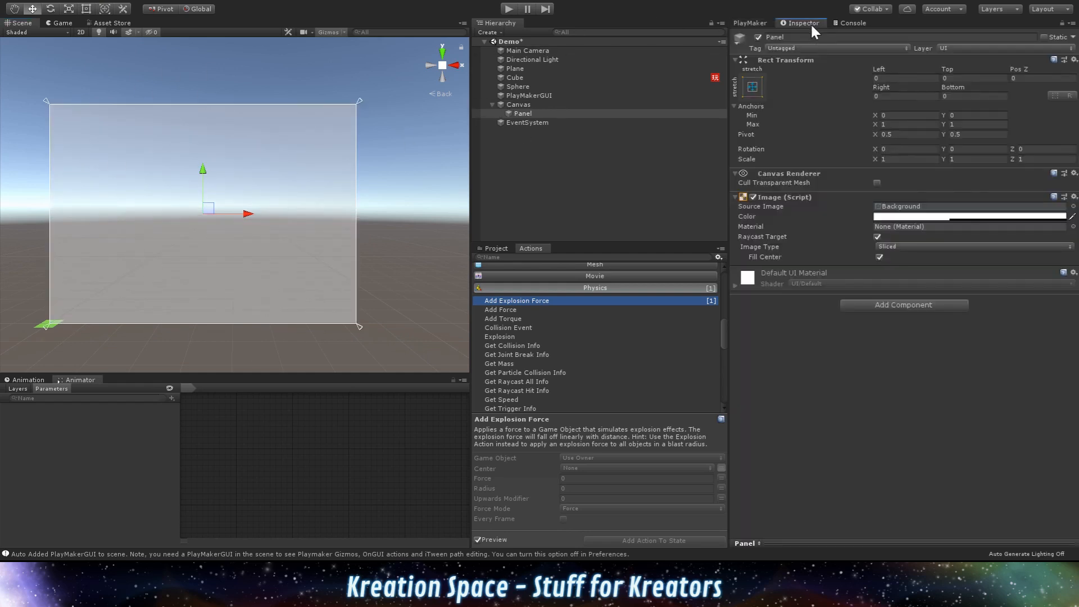
left_click(894, 124)
type("0.1")
left_click(921, 87)
type("0")
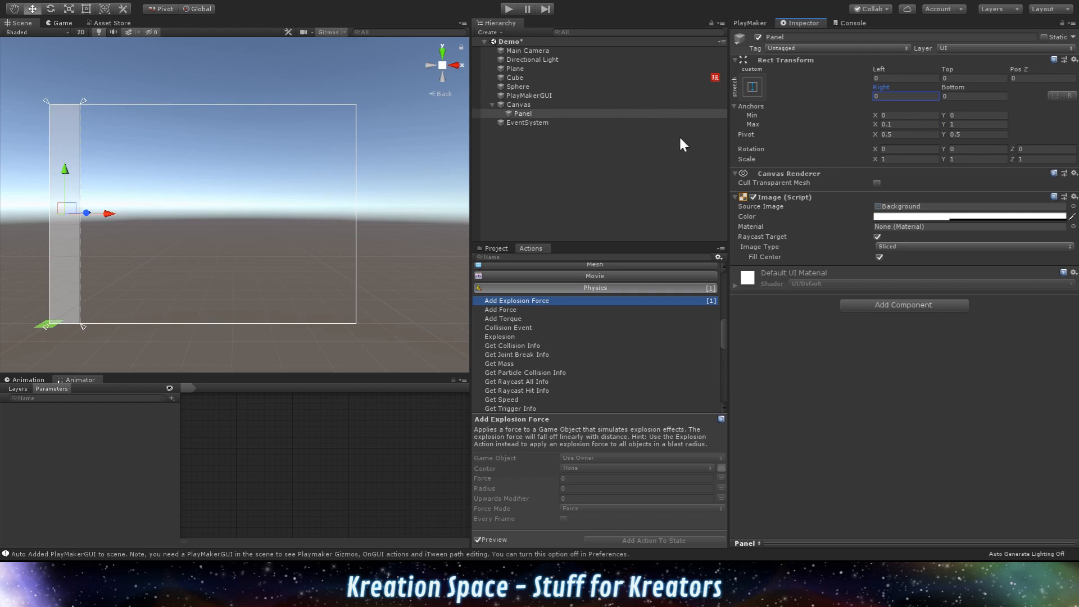
- Create a Button inside the Panel and apply the middle-left anchor preset to it
left_click(527, 113)
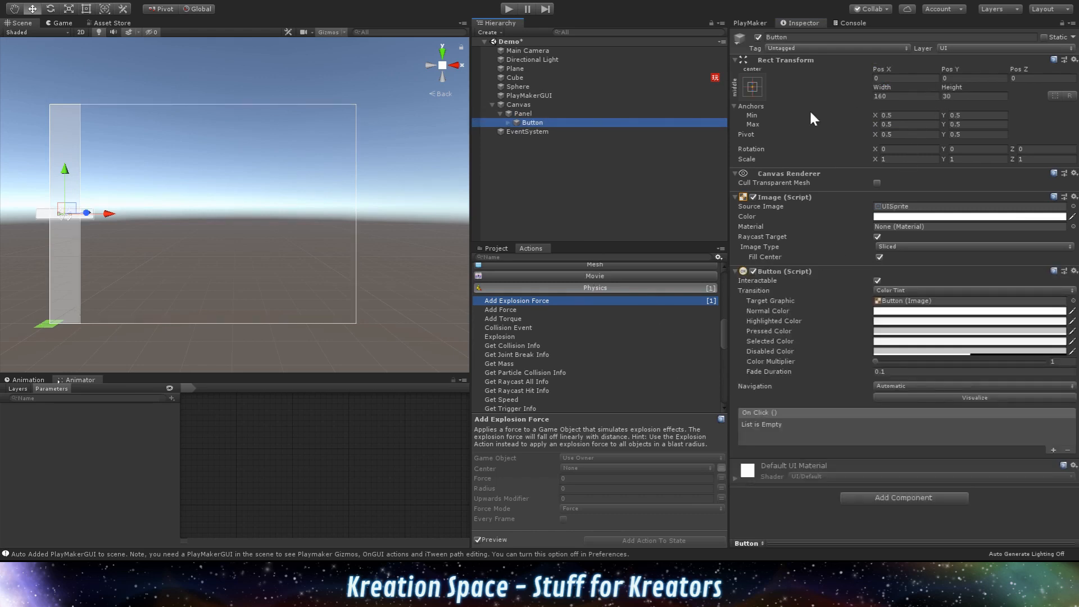
left_click(748, 88)
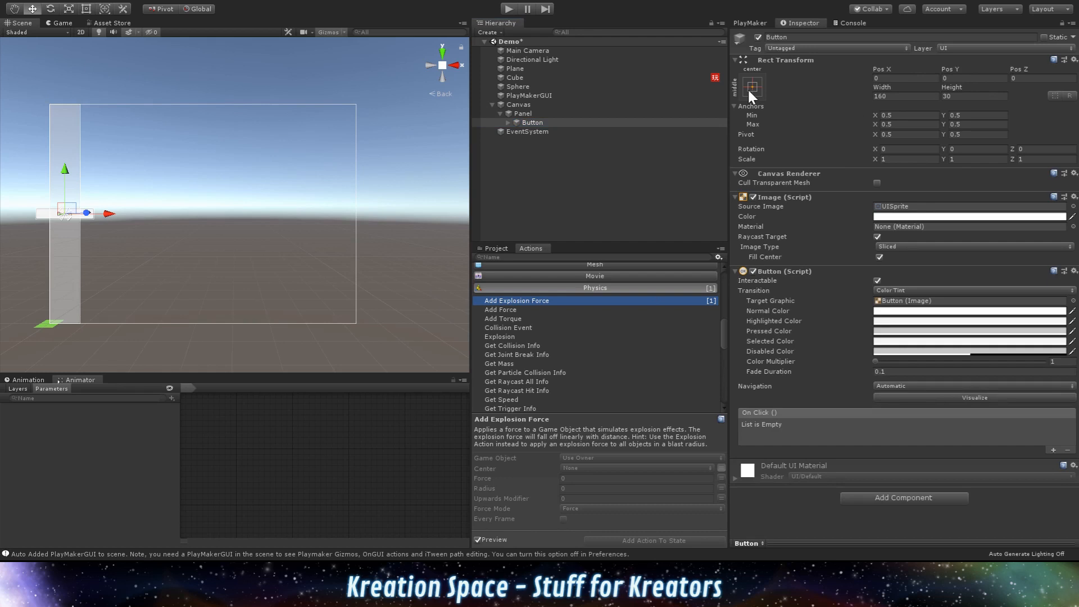
left_click(786, 200)
- Set the button's maximum X anchor to 1 and its Left and Right offsets to 0
left_click(919, 97)
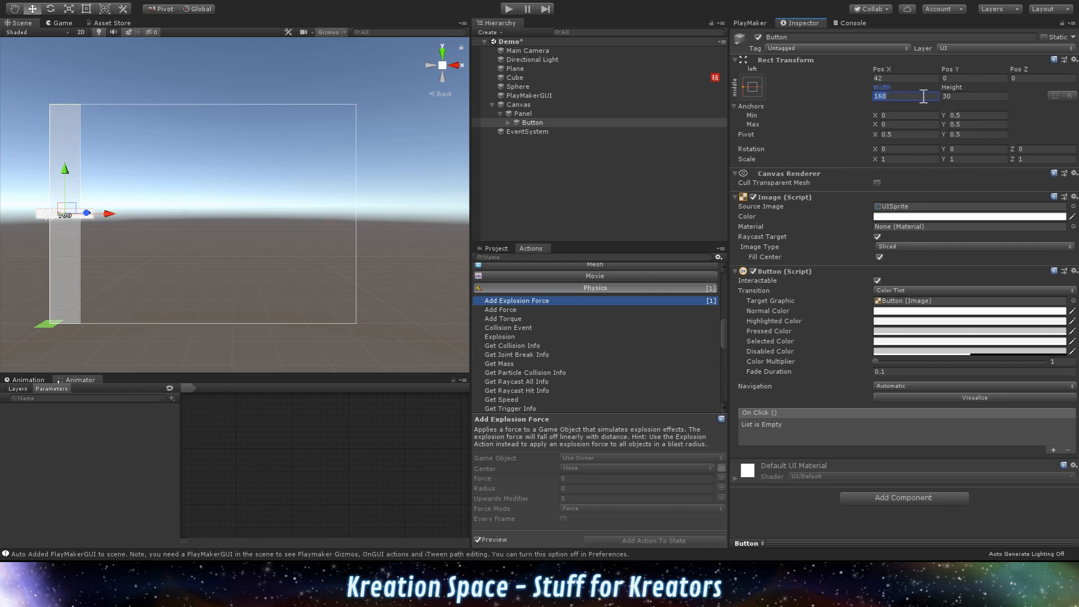
left_click(903, 116)
key("Tab")
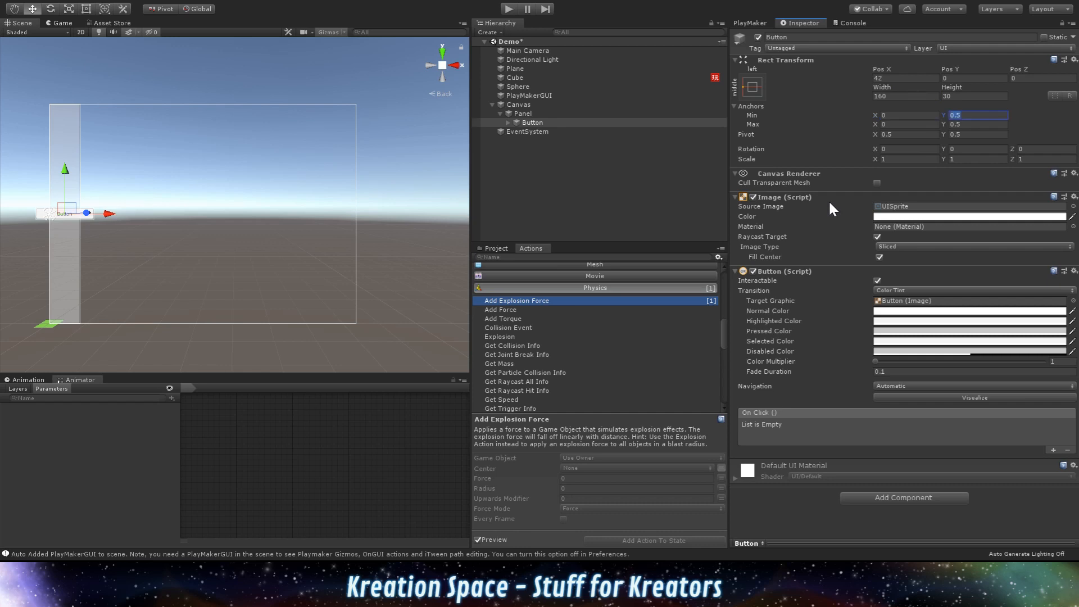
key("Tab")
type("1")
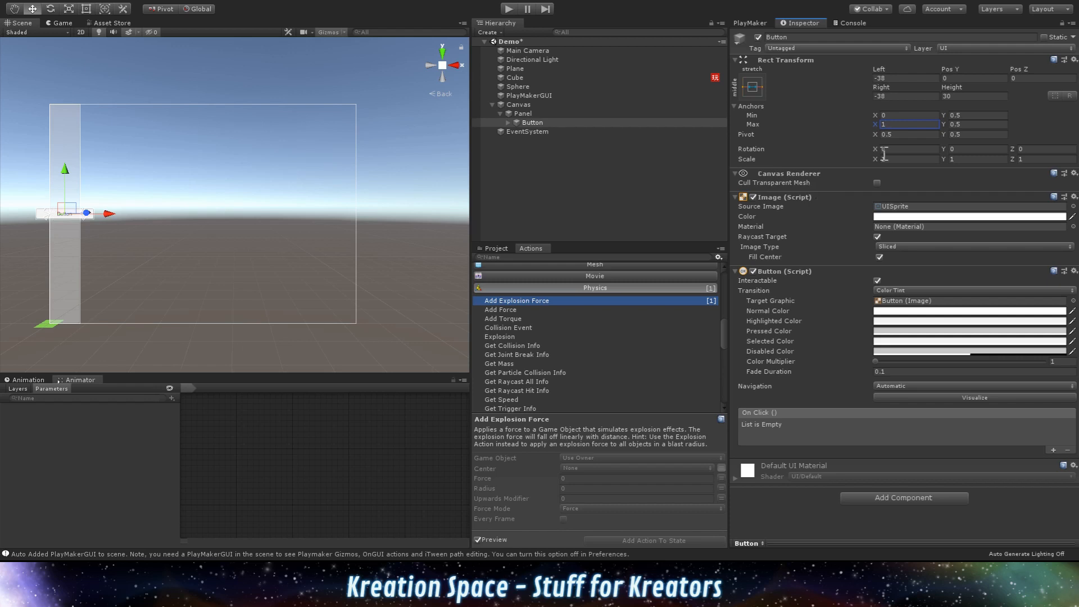
key("Tab")
left_click(933, 77)
type("0")
key("Tab")
key("Tab")
key("Tab")
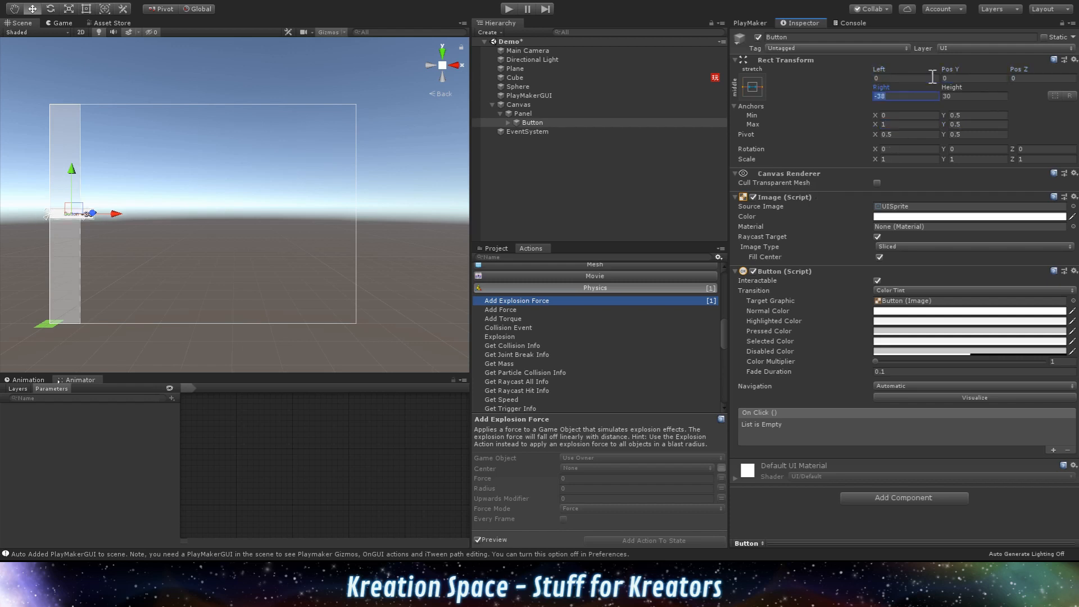
type("0")
key("Tab")
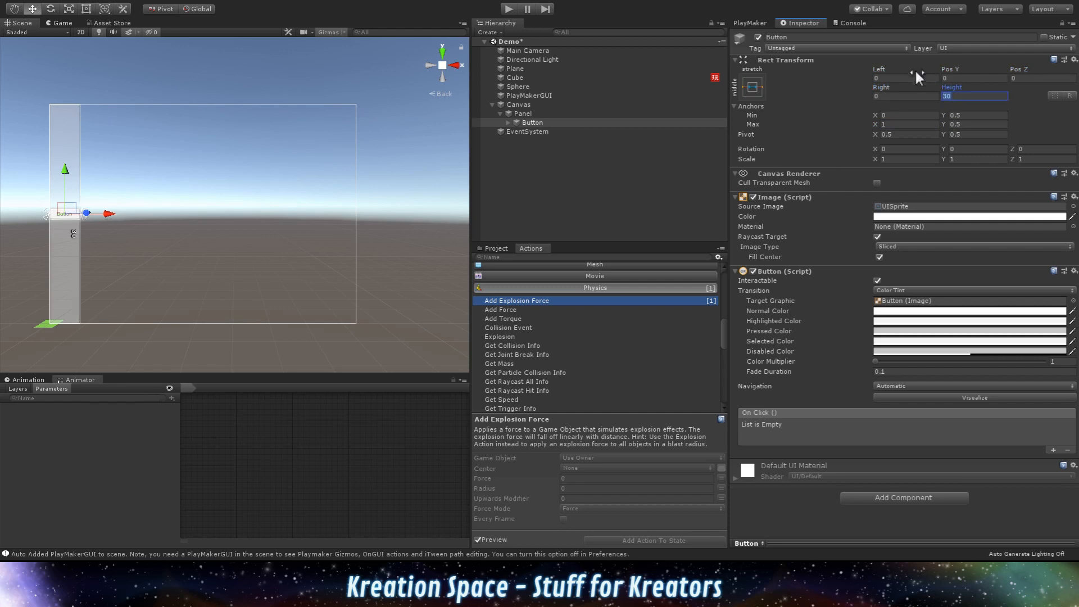
- Set the button's height to 100
scroll(109, 294, "up", 7)
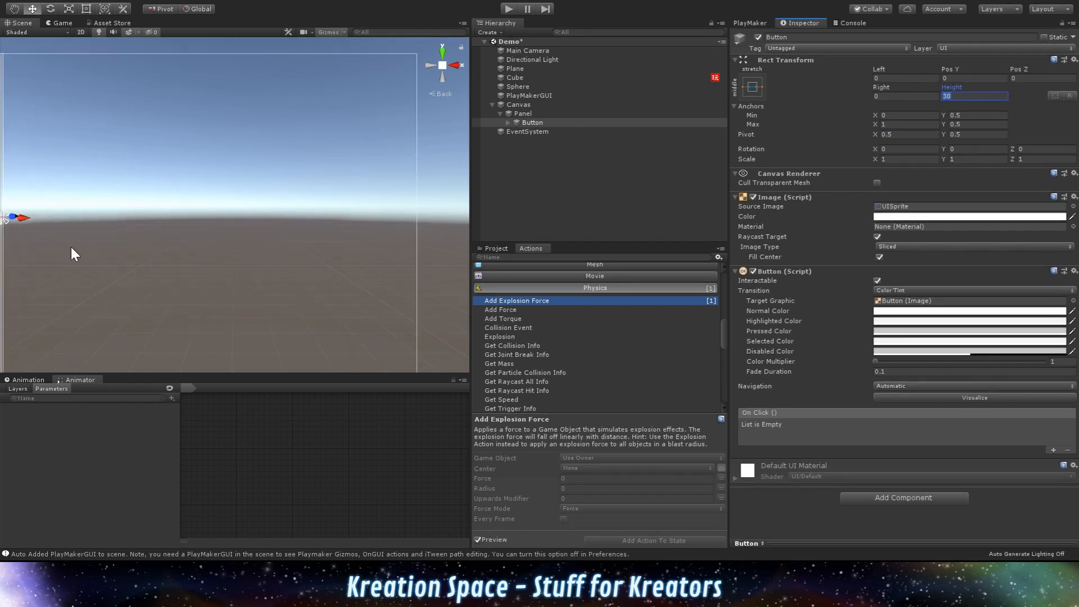
middle_click_drag(71, 248, 348, 247)
scroll(154, 279, "up", 4)
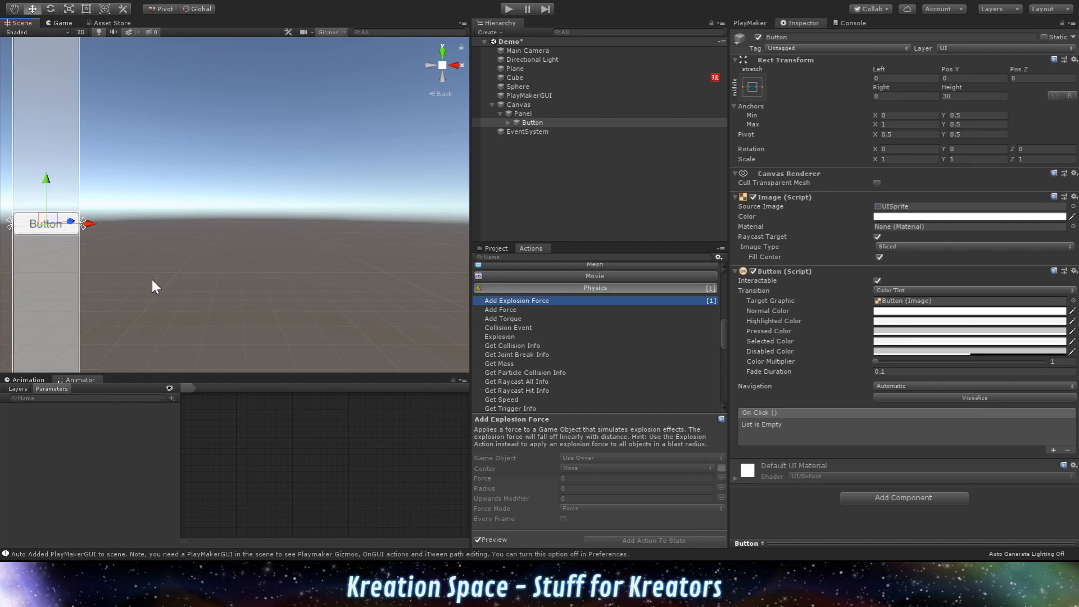
left_click(968, 95)
type("100")
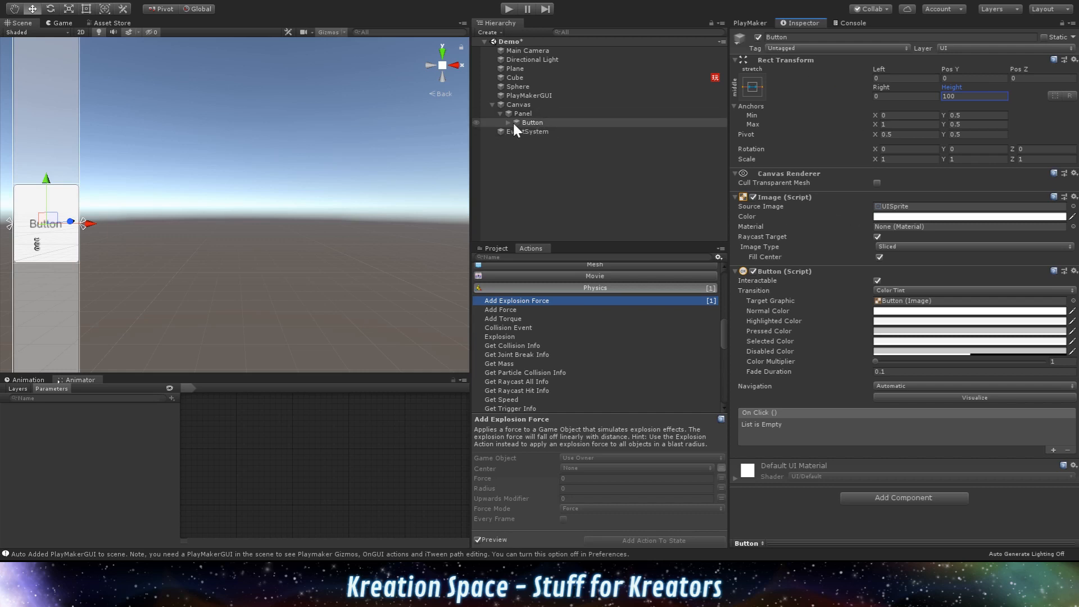
- Rename the button object as Btn-Kick-Cube
left_click(537, 122)
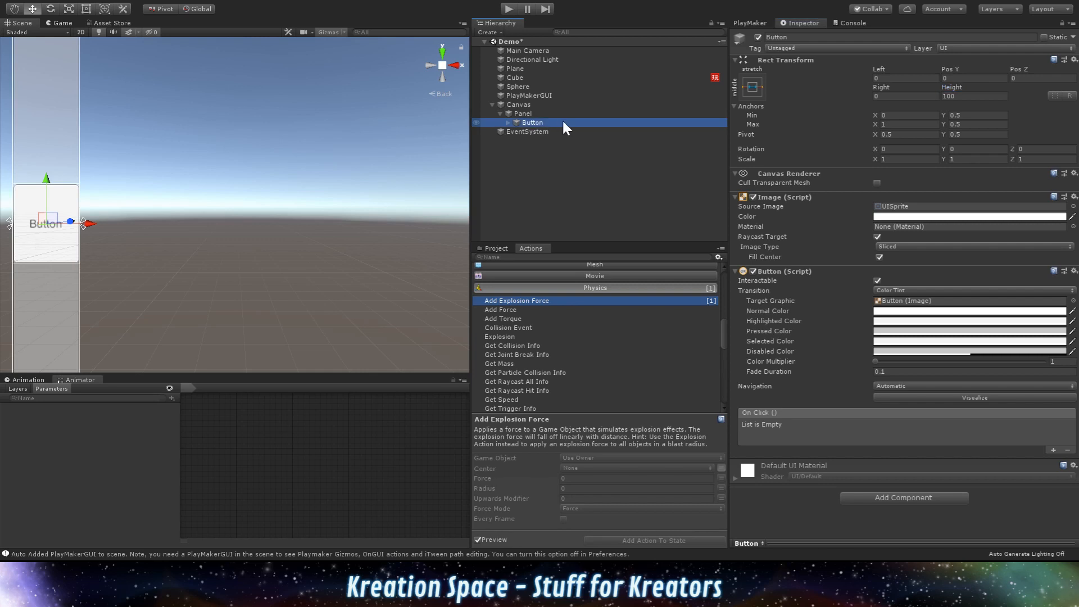
left_click(553, 123)
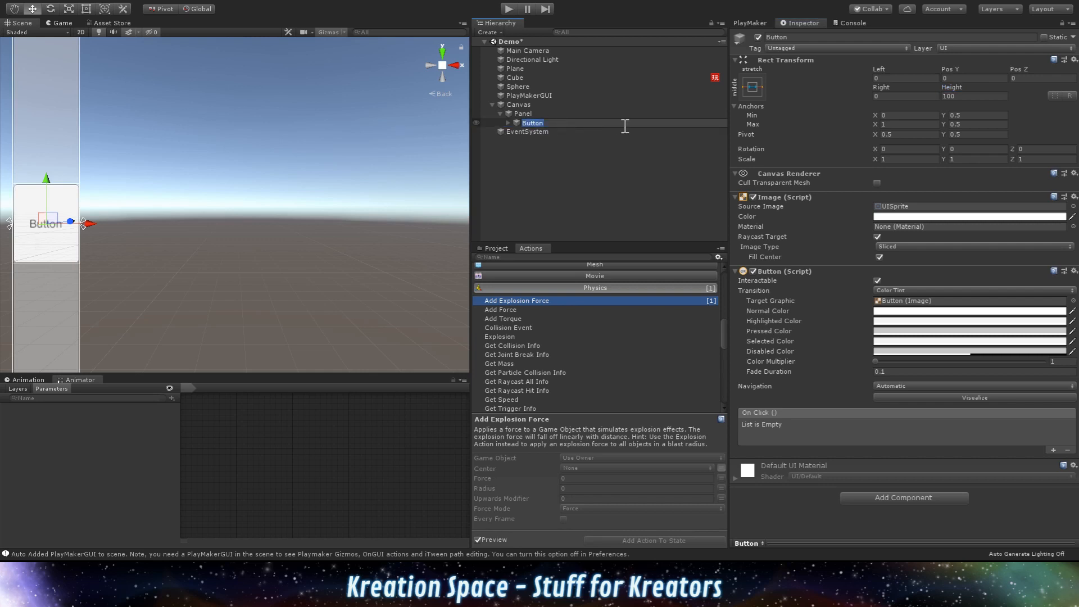
type("Btn-Kid")
type("k-Cube")
key("Return")
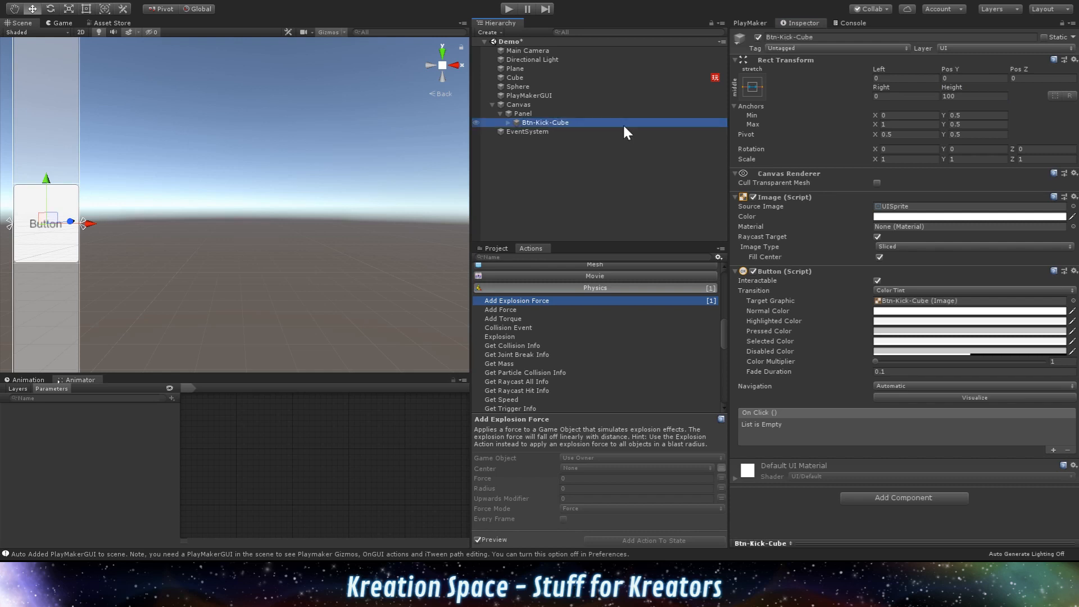
- Change the label of Btn-Kick-Cube to "Cube" and set its font size to 20
left_click(508, 122)
left_click(537, 132)
left_click(773, 216)
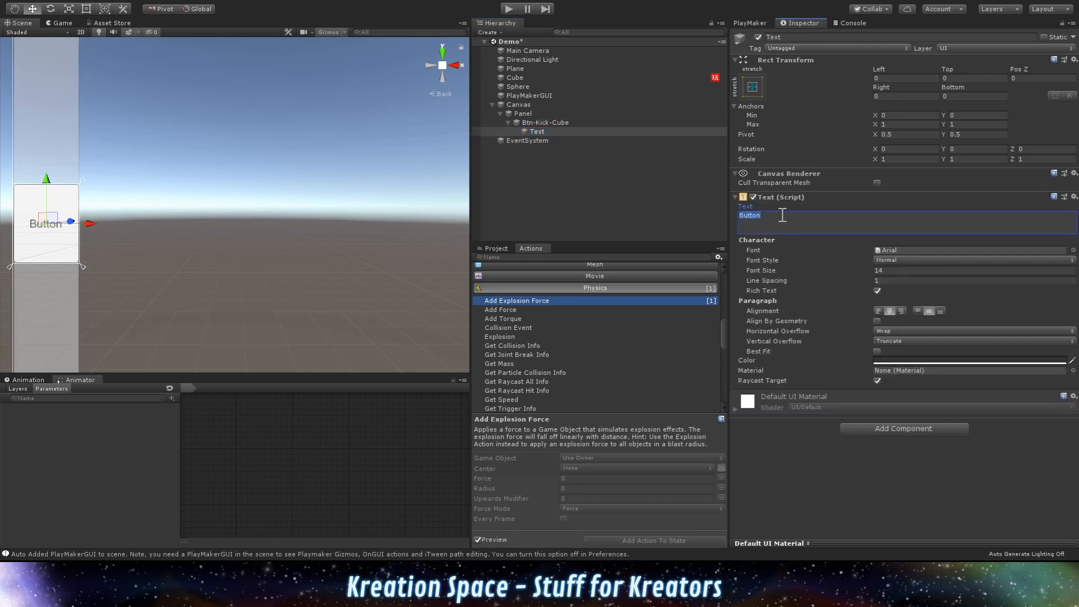
type("Cube")
left_click(901, 270)
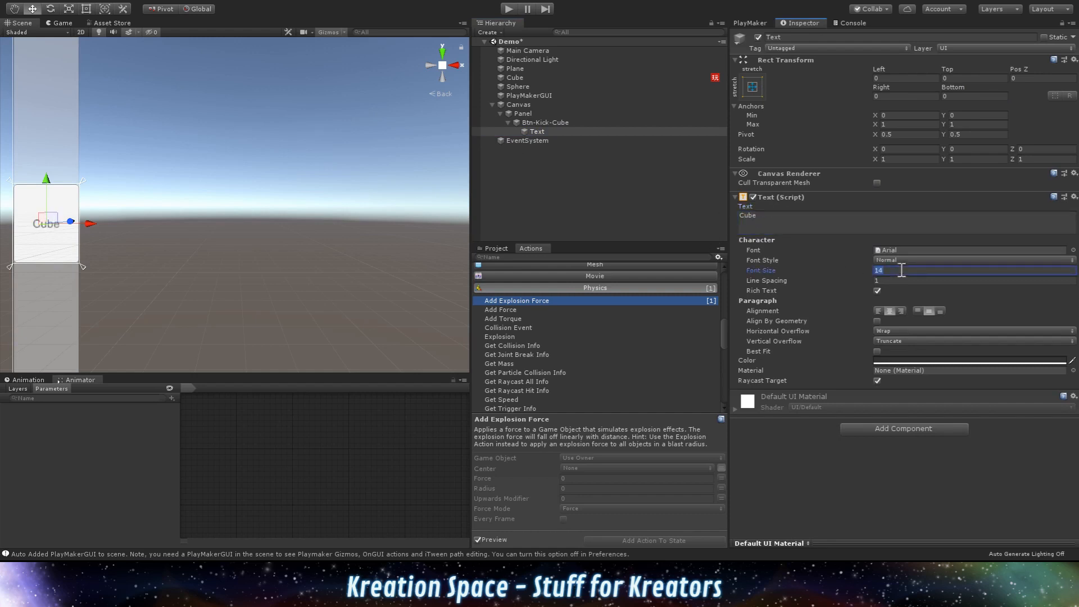
type("20")
- Set the Y position of Btn-Kick-Cube to 100
left_click(529, 122)
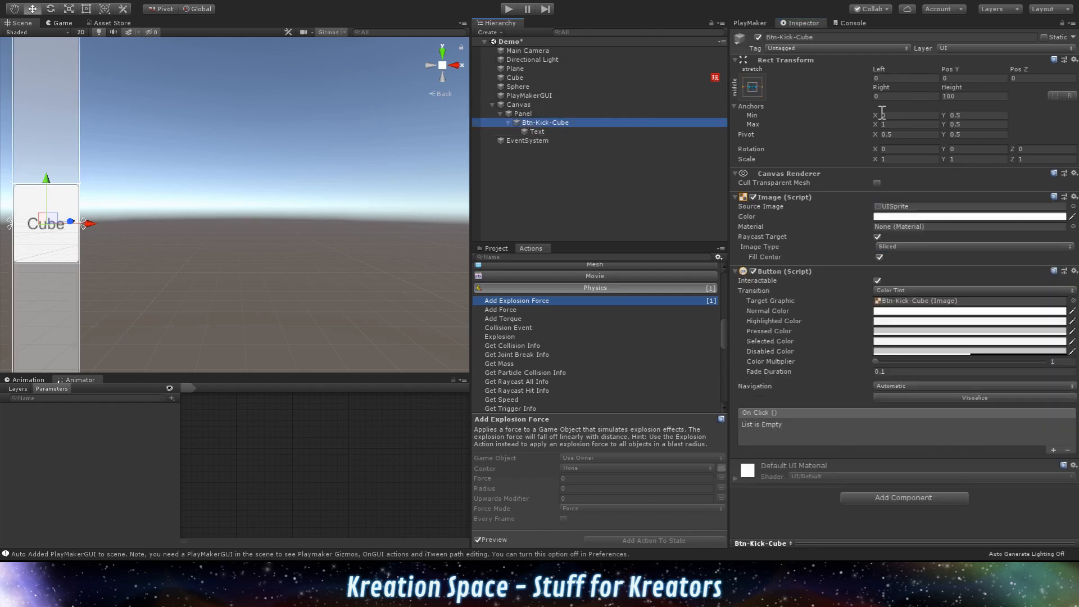
left_click(960, 71)
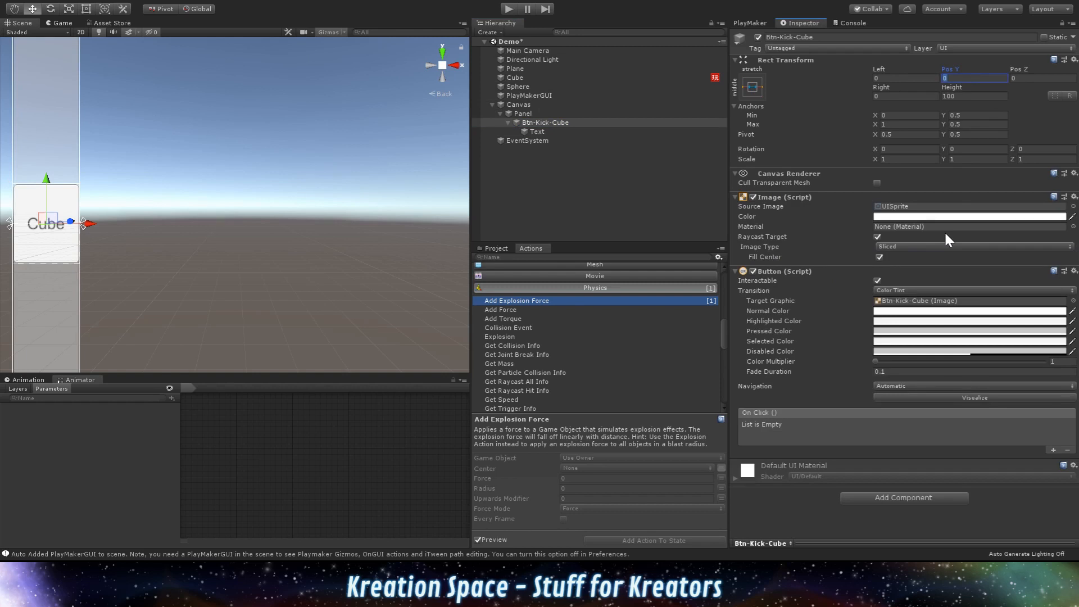
type("-100")
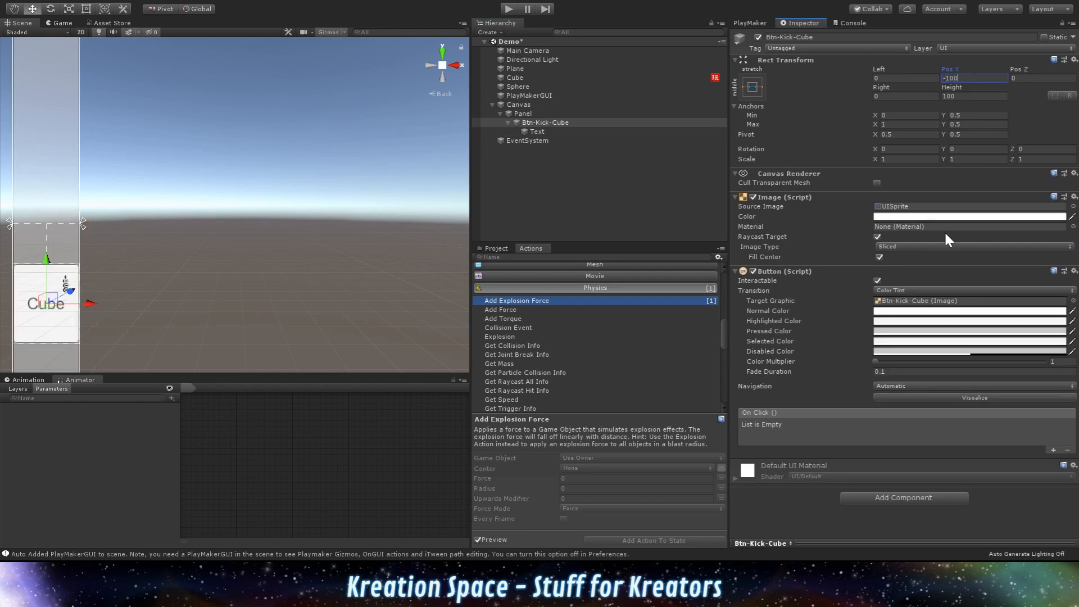
key("Home")
key("Delete")
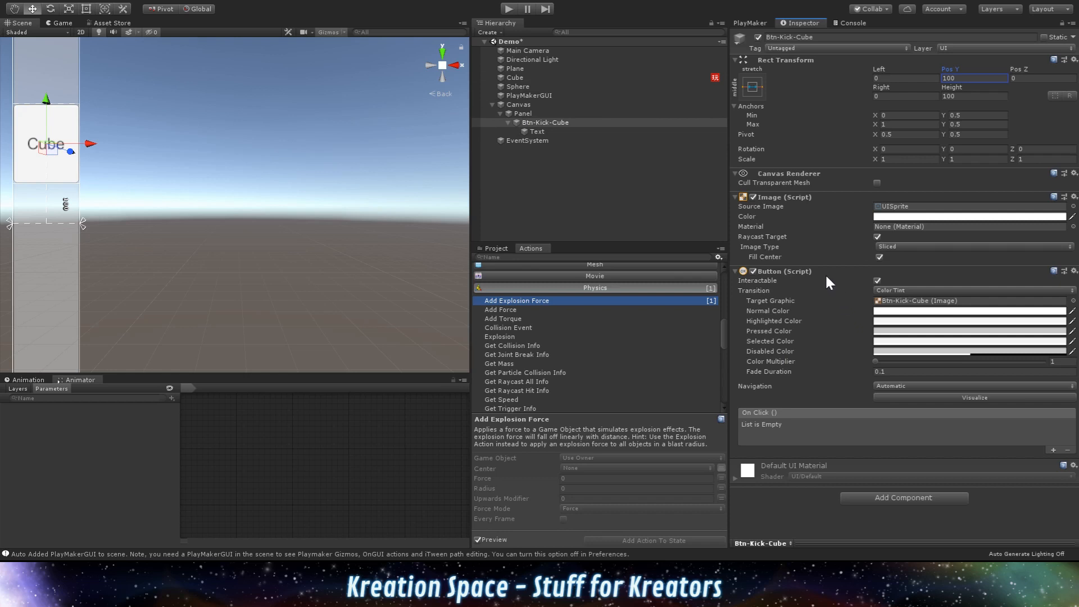
- Add an On Click entry to Btn-Kick-Cube that calls the Cube's PlayMakerFSM.SendEvent with the value KICK
left_click(841, 384)
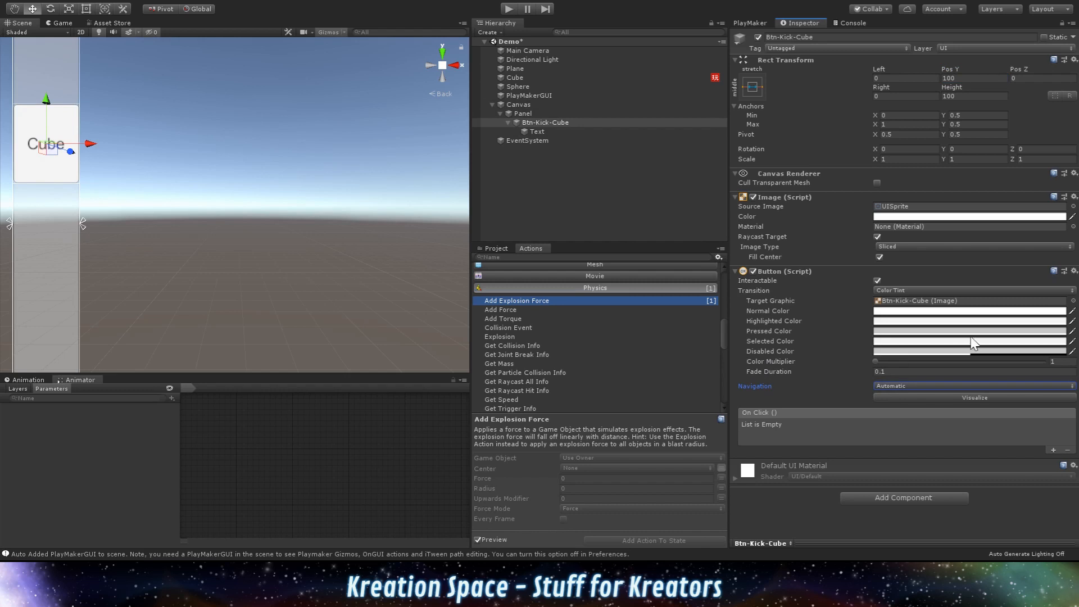
left_click(1054, 451)
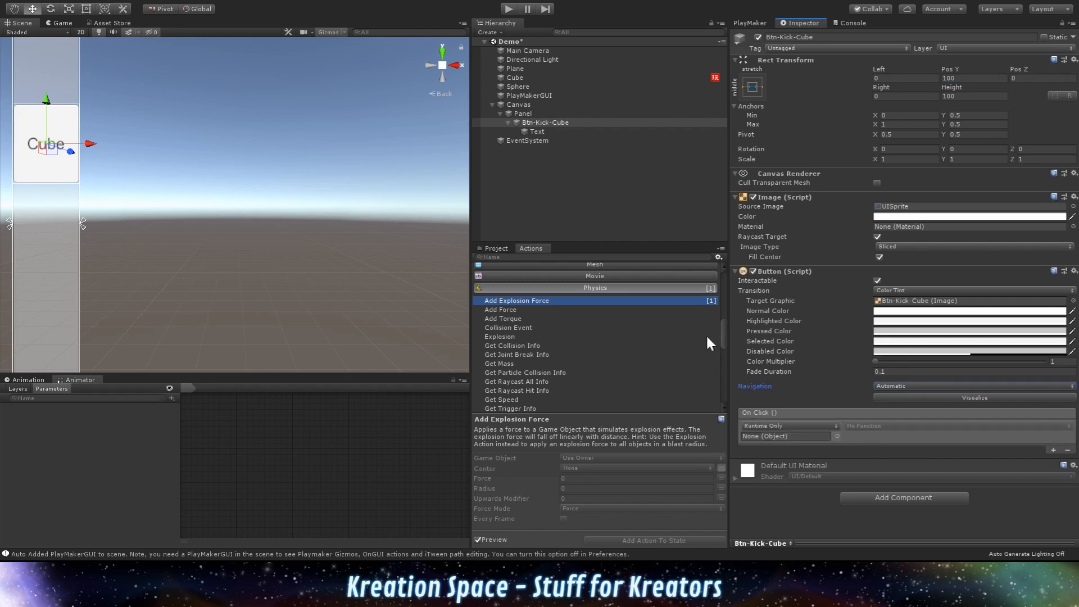
left_click_drag(515, 77, 764, 438)
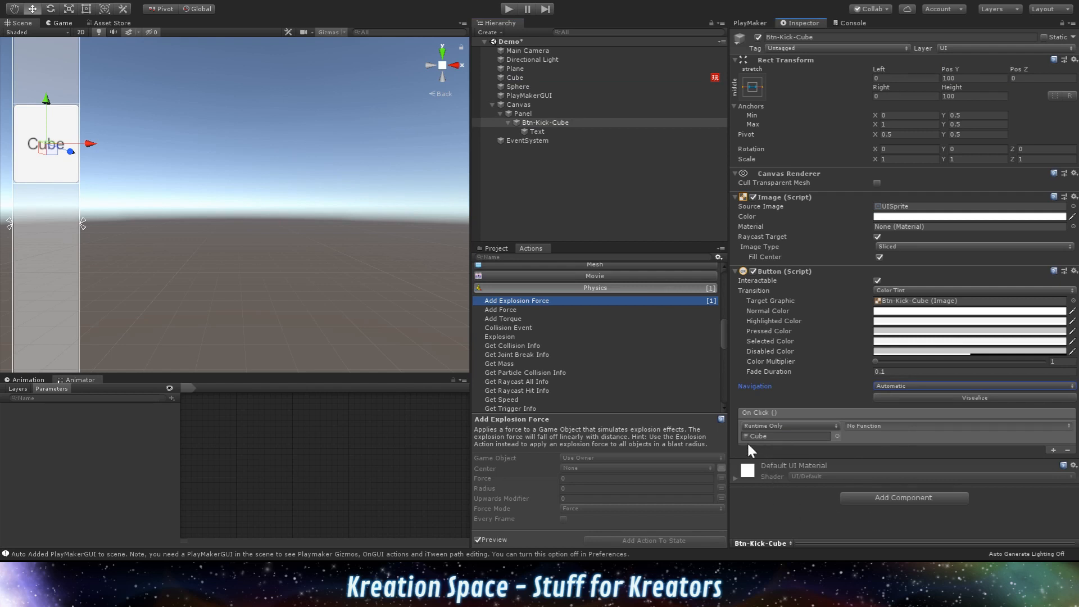
left_click(861, 435)
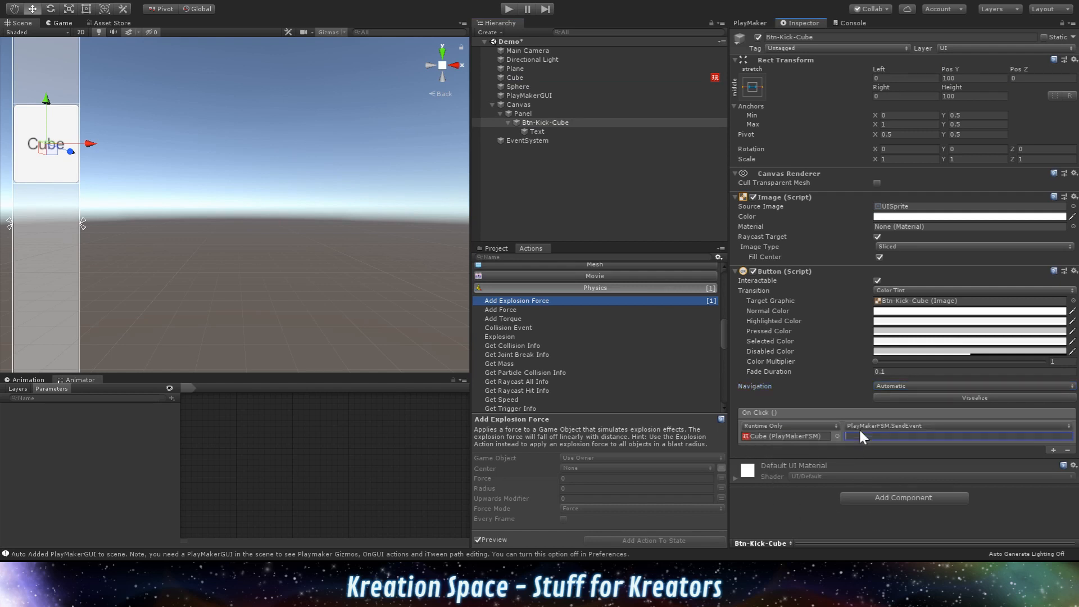
type("KICK")
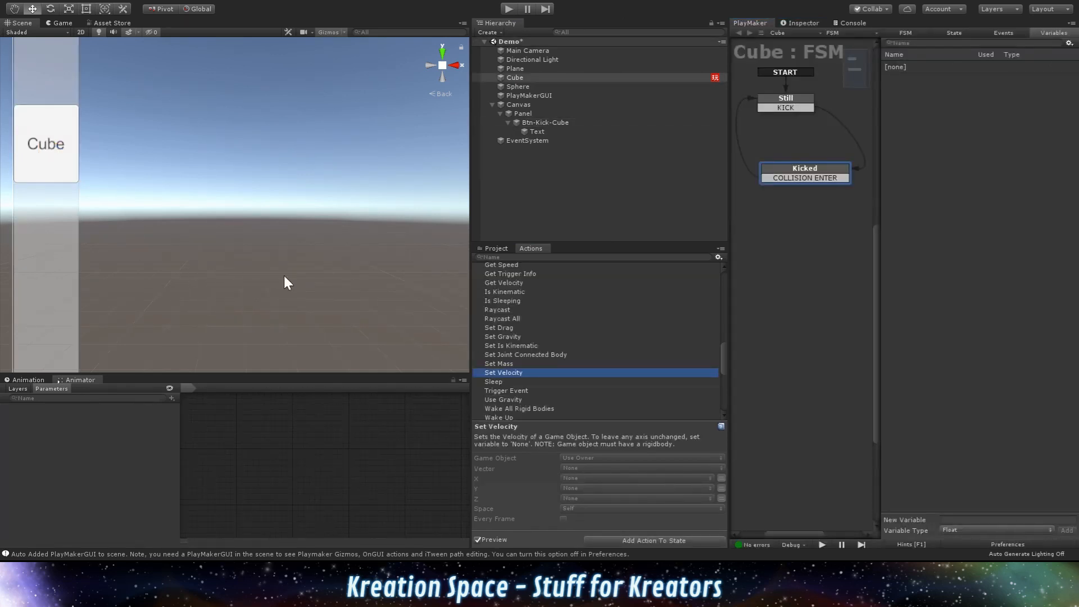
- Add a Set Velocity action to the Kicked state of the cube's FSM
left_click_drag(285, 276, 248, 313, "alt")
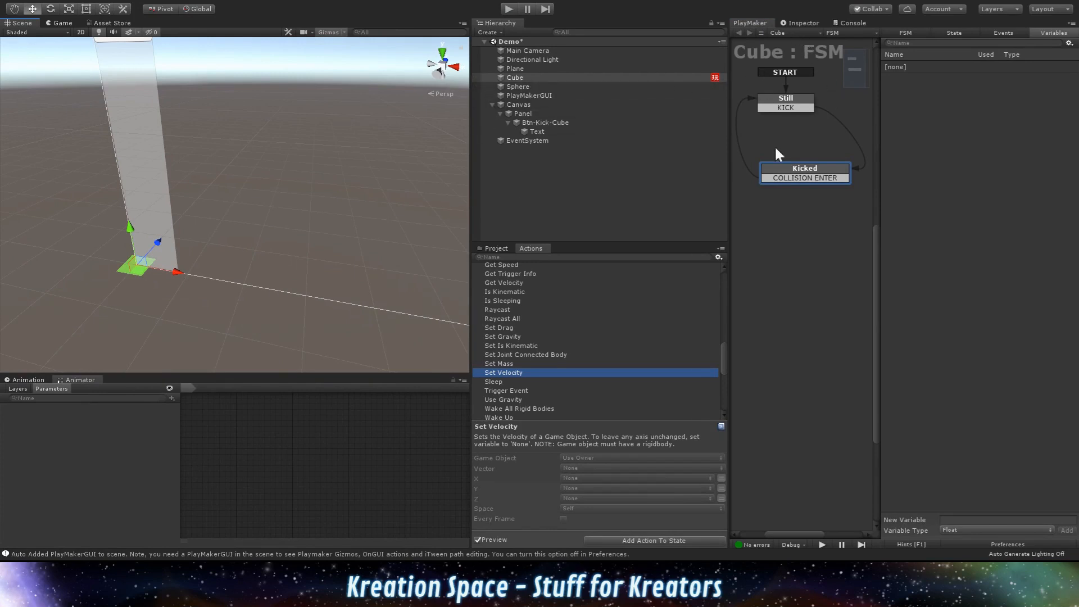
left_click(787, 103)
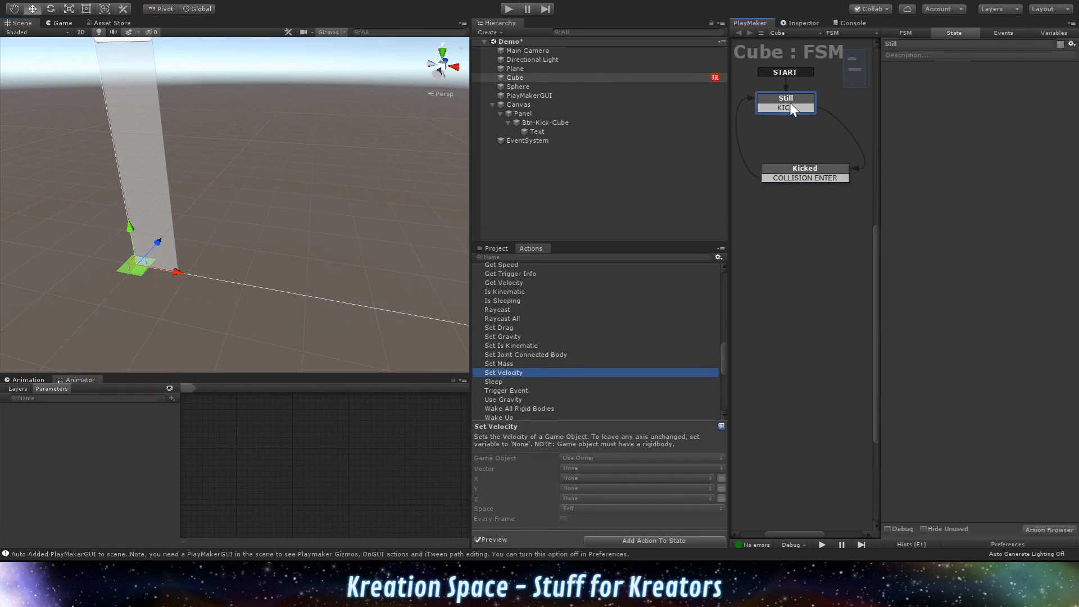
left_click(807, 175)
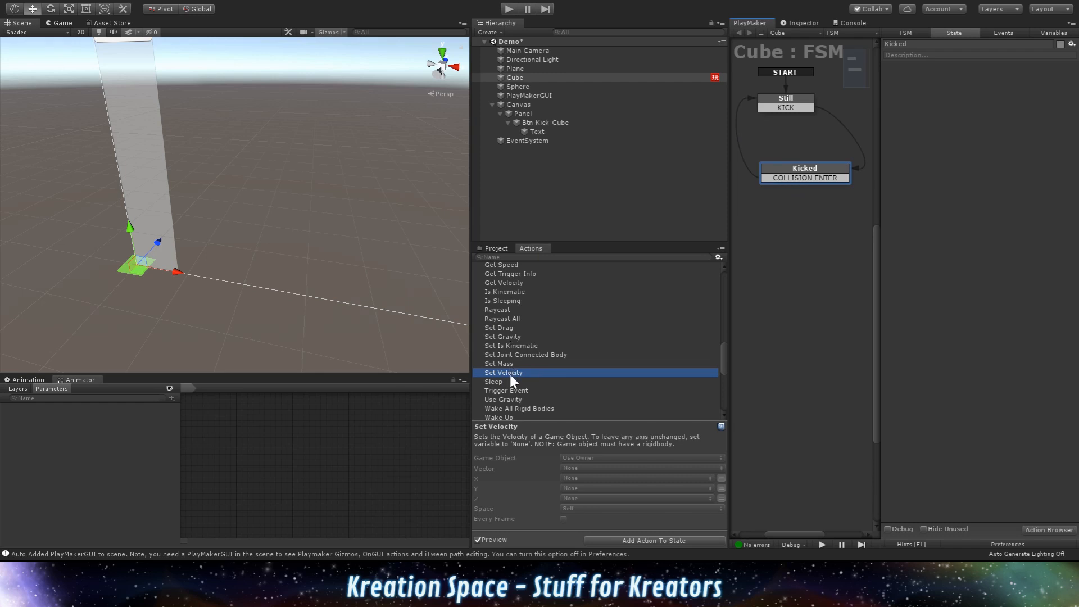
left_click_drag(506, 373, 937, 212)
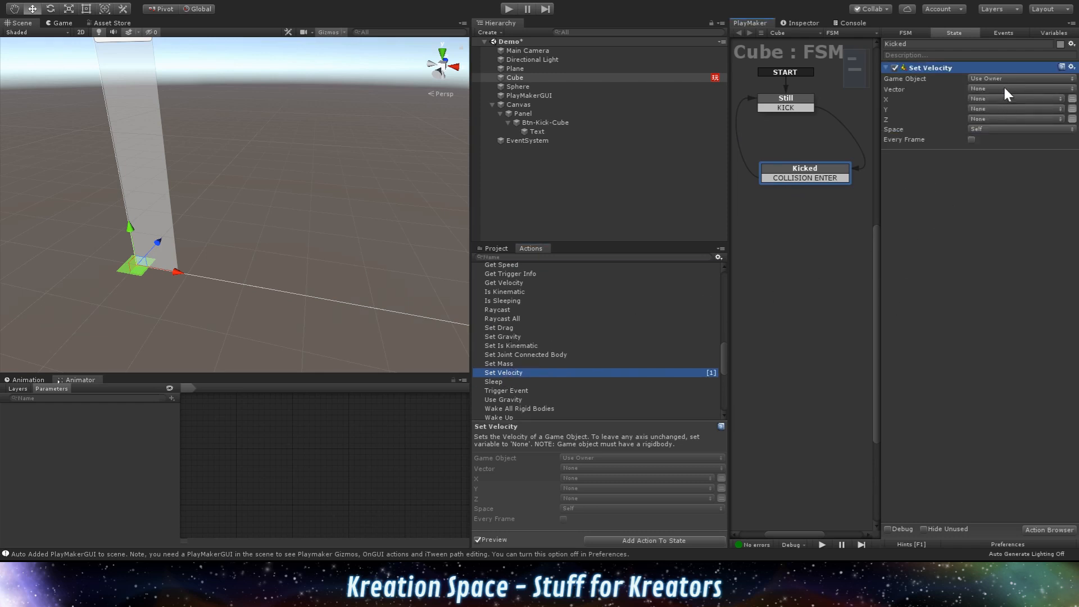
- Create a Vector3 variable named VelDirection in the cube's FSM and expose it in the Inspector
left_click(1054, 33)
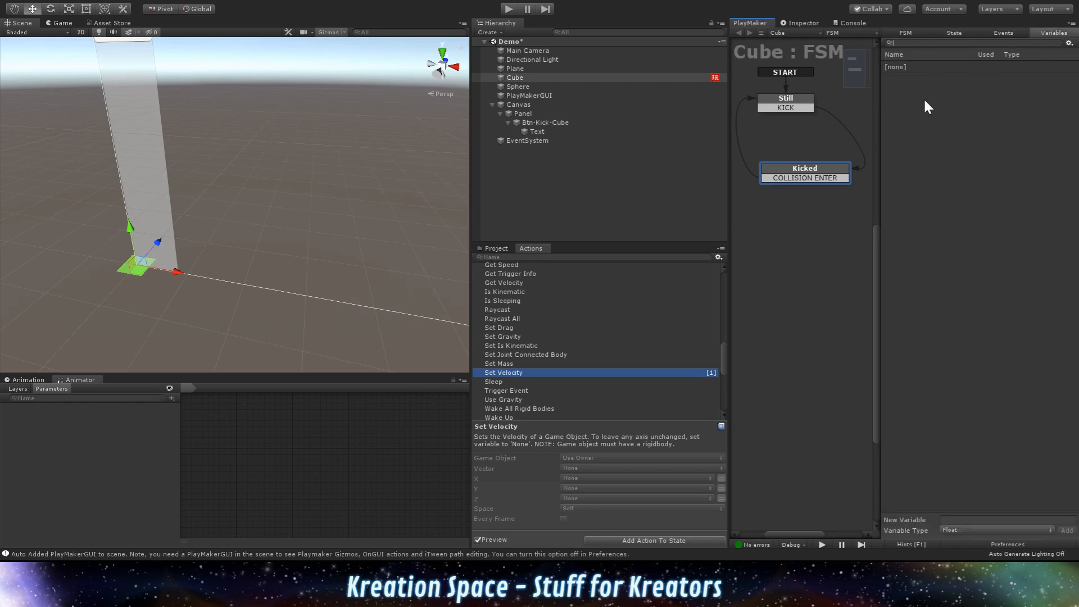
left_click(1010, 390)
left_click(985, 520)
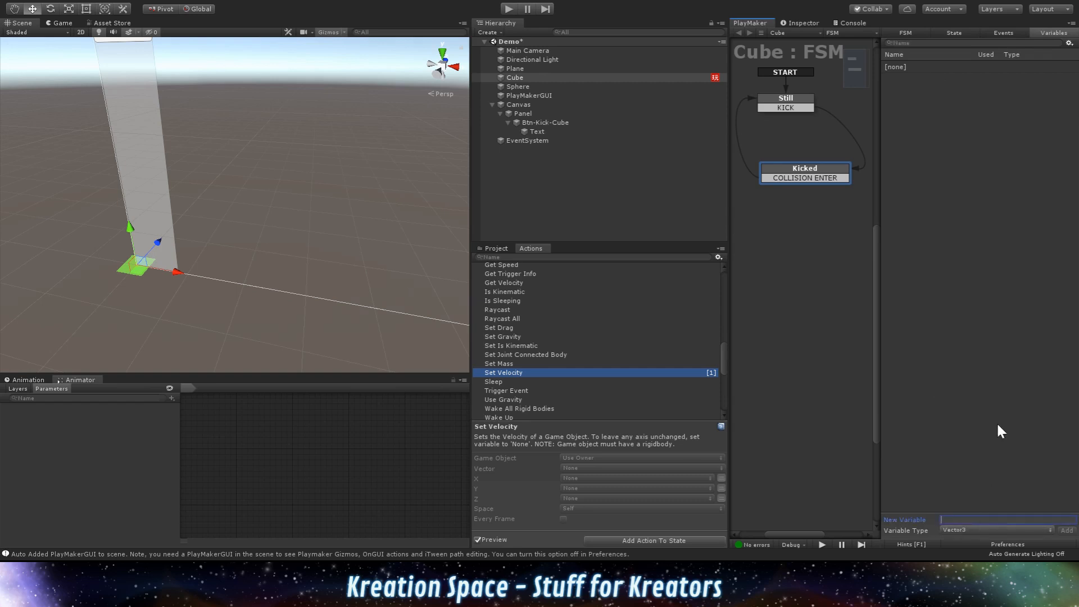
type("VelDirection")
key("Return")
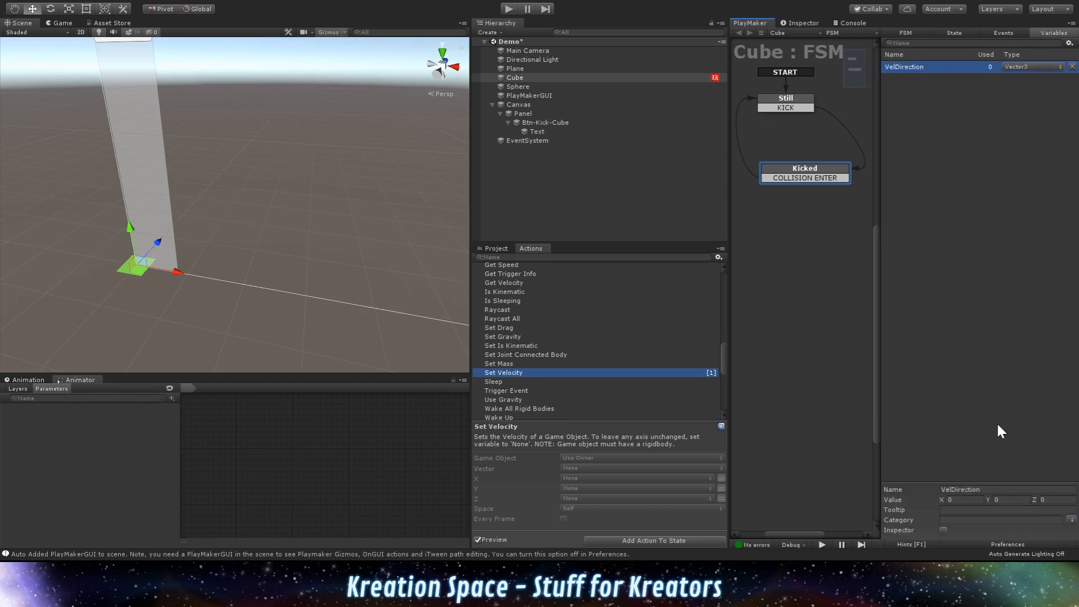
left_click(943, 529)
- Set the Y value of the cube's VelDirection control to 5
left_click(801, 23)
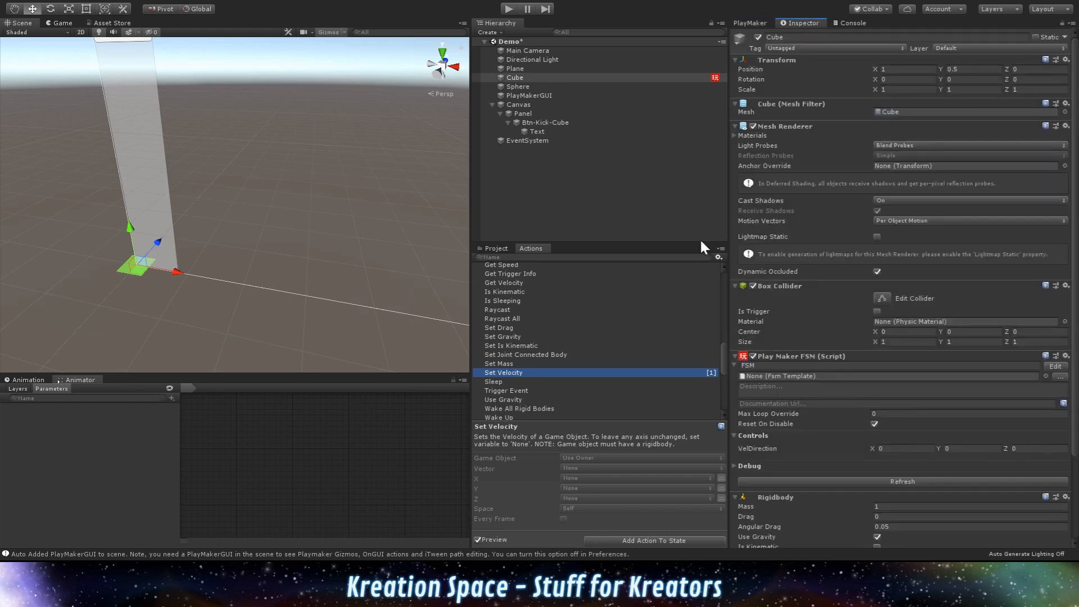
scroll(843, 382, "down", 4)
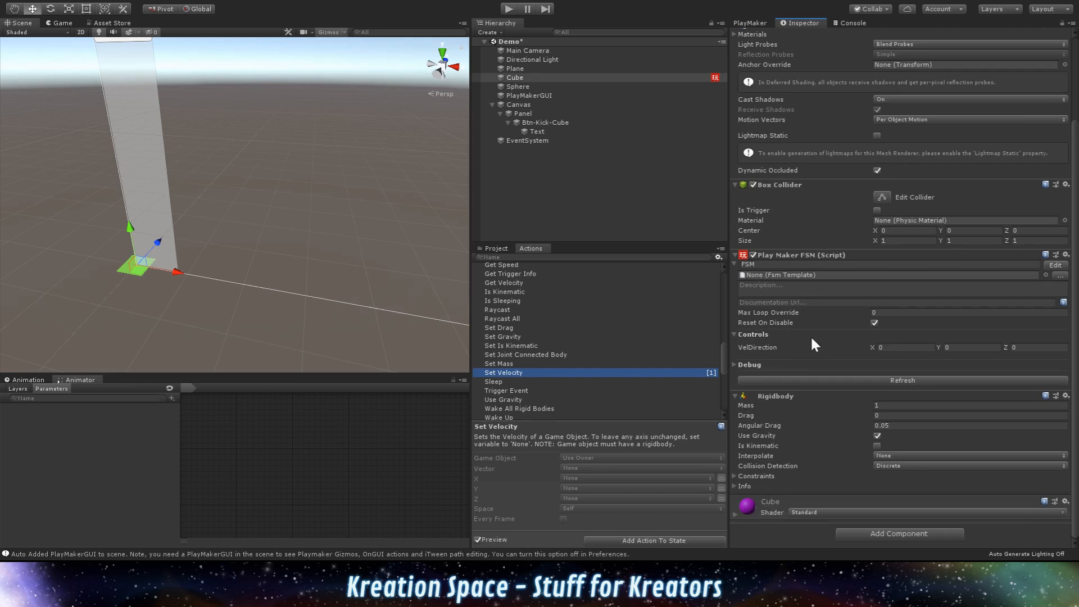
left_click(960, 347)
type("5")
- Play the scene, watch the Cube's FSM while kicking the cube, and check the FSM's VelDirection control
left_click(507, 6)
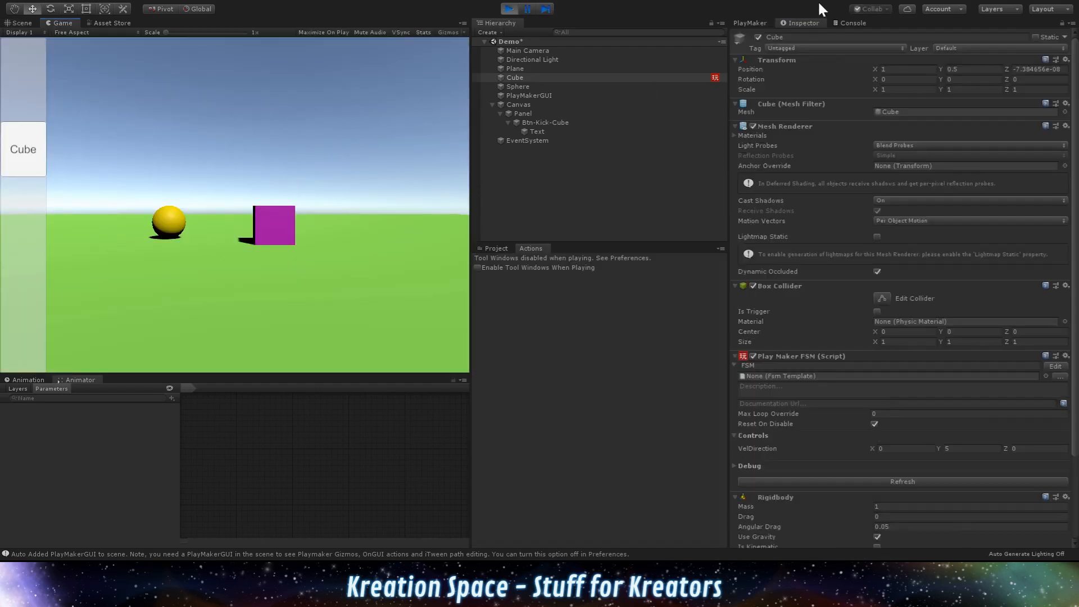
left_click(751, 21)
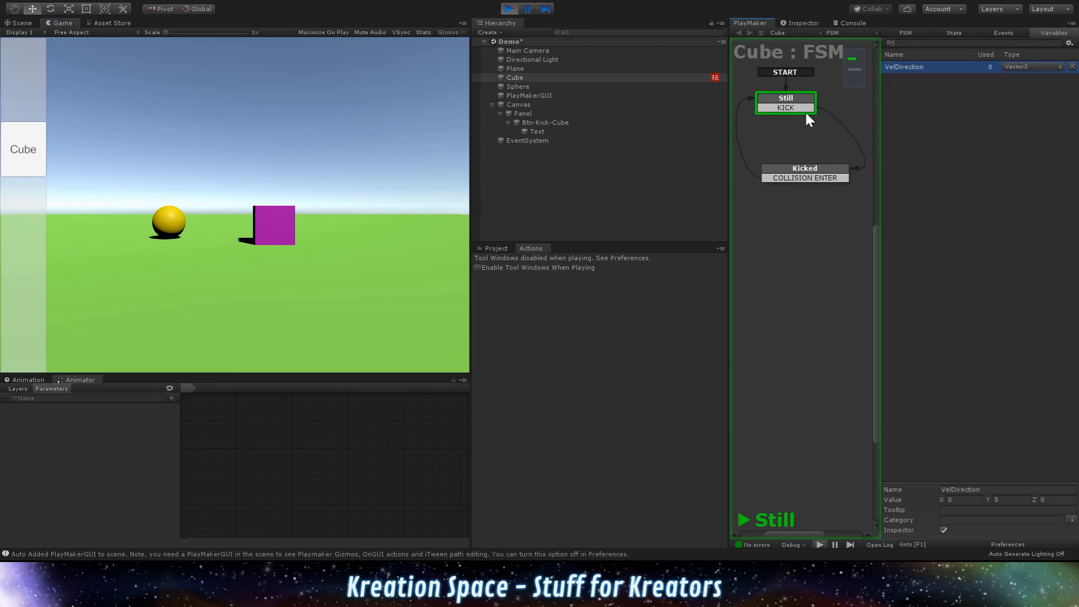
left_click(19, 153)
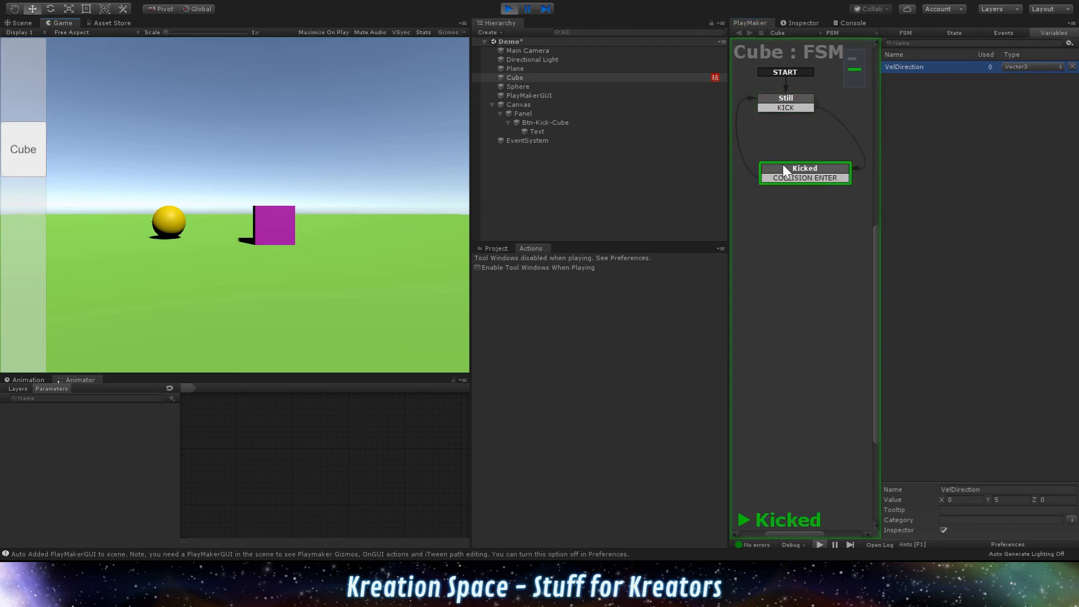
left_click(914, 32)
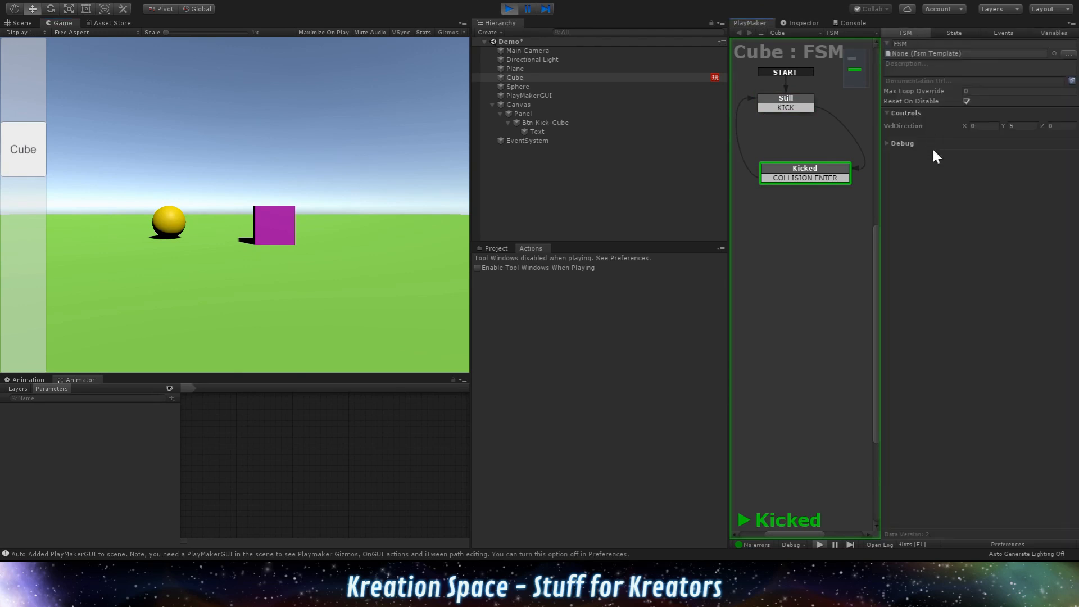
- Stop the test and set the Vector of the Kicked state's Set Velocity action to VelDirection
left_click(954, 34)
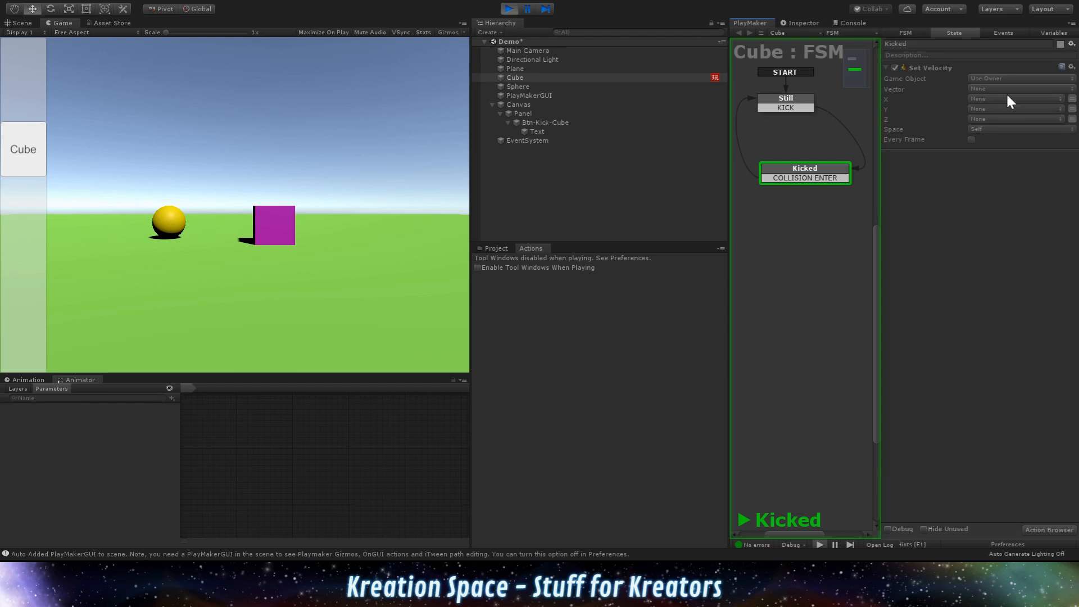
left_click(509, 10)
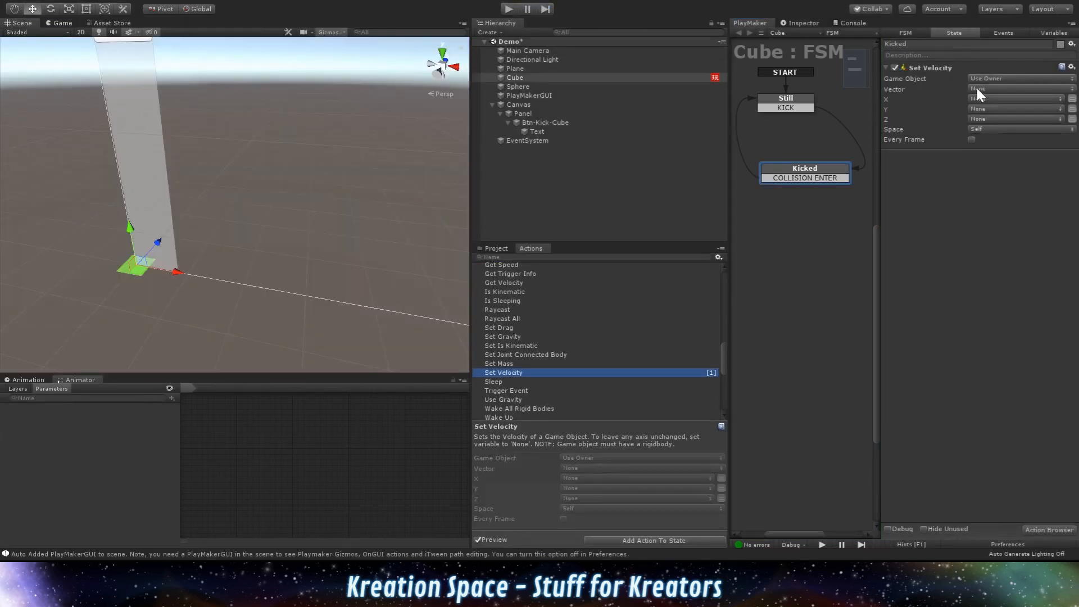
left_click(1003, 120)
- Play the scene again and kick the cube several times while watching its FSM states
left_click(506, 9)
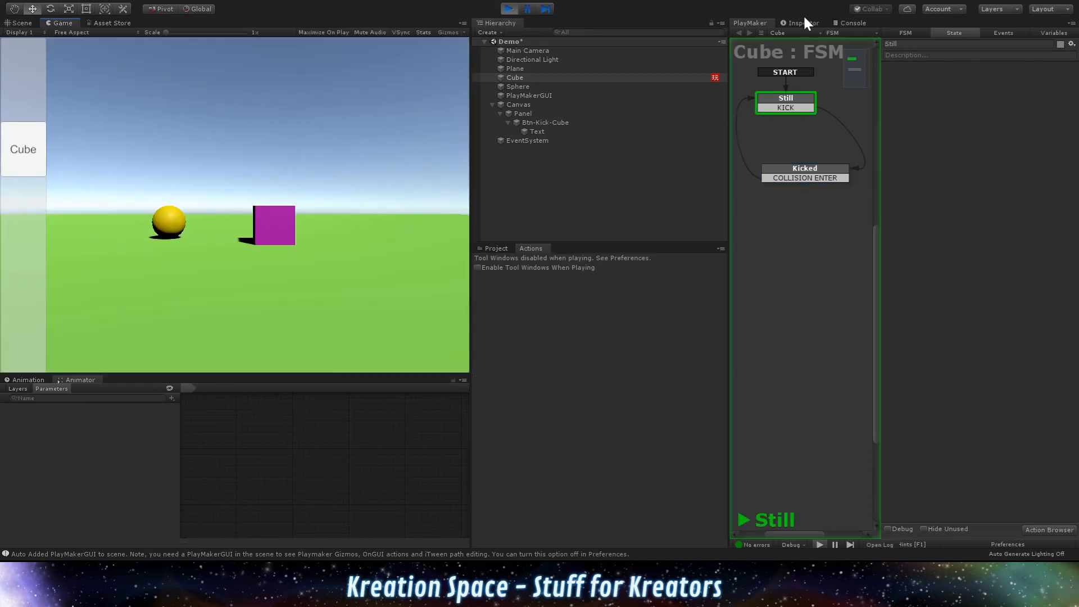
left_click(25, 143)
left_click(20, 156)
left_click(12, 144)
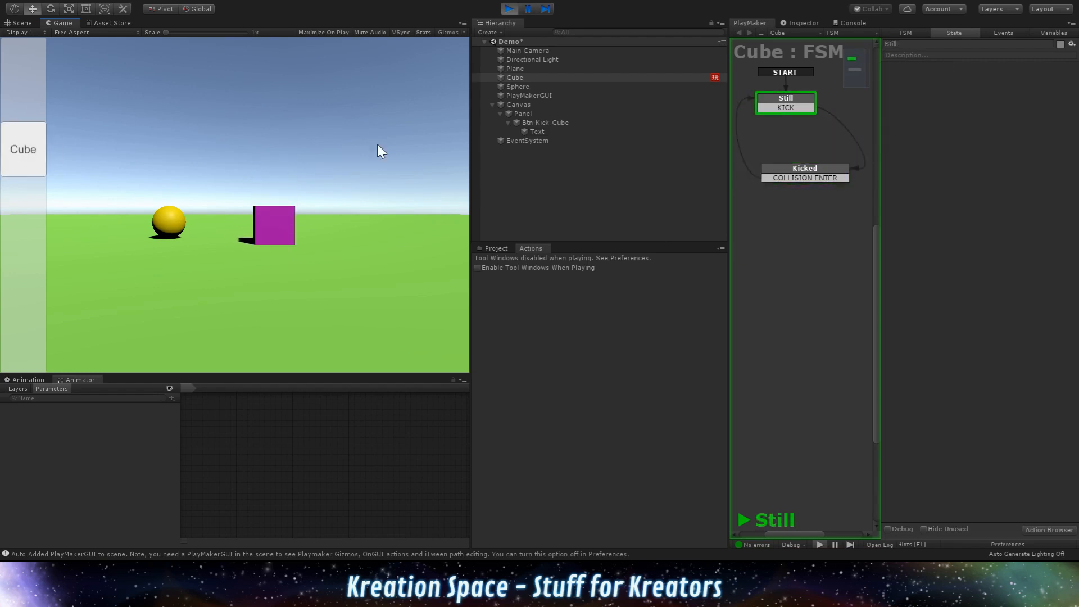
- Test a VelDirection Y value of 10 on the running cube with another kick, then stop playback
left_click(799, 20)
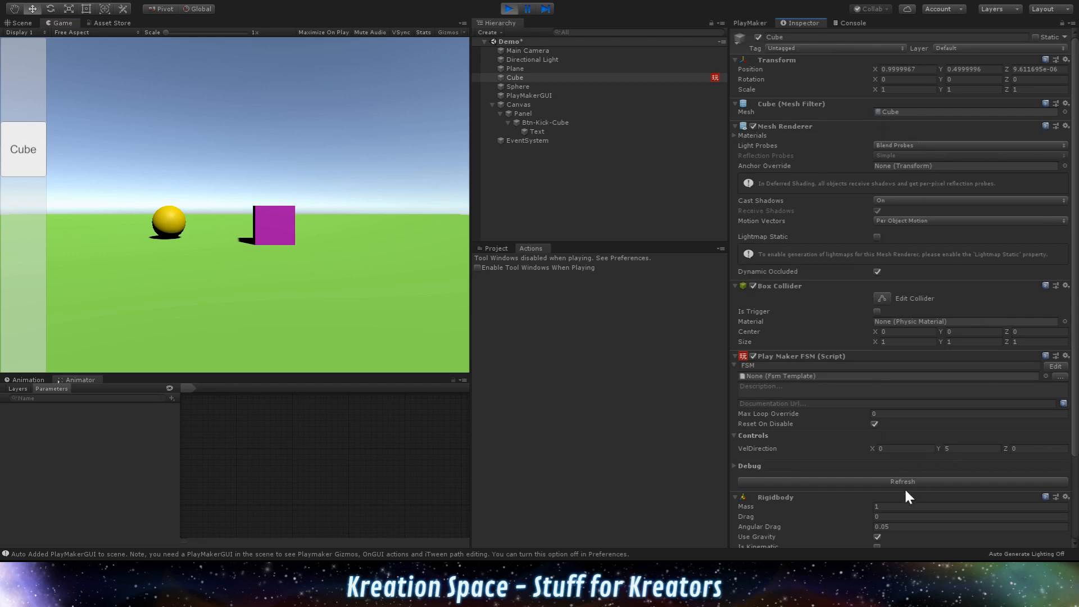
left_click(963, 448)
type("10")
left_click(24, 148)
left_click(509, 8)
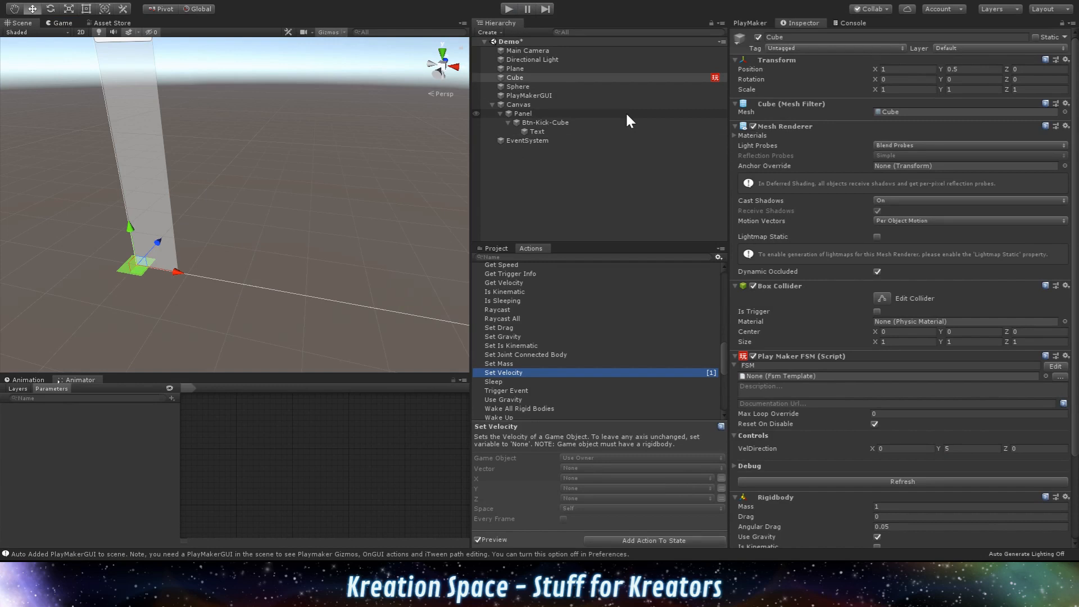
- Duplicate Btn-Kick-Cube in the Panel and rename the copy Btn-Kick-Ball
left_click(565, 121)
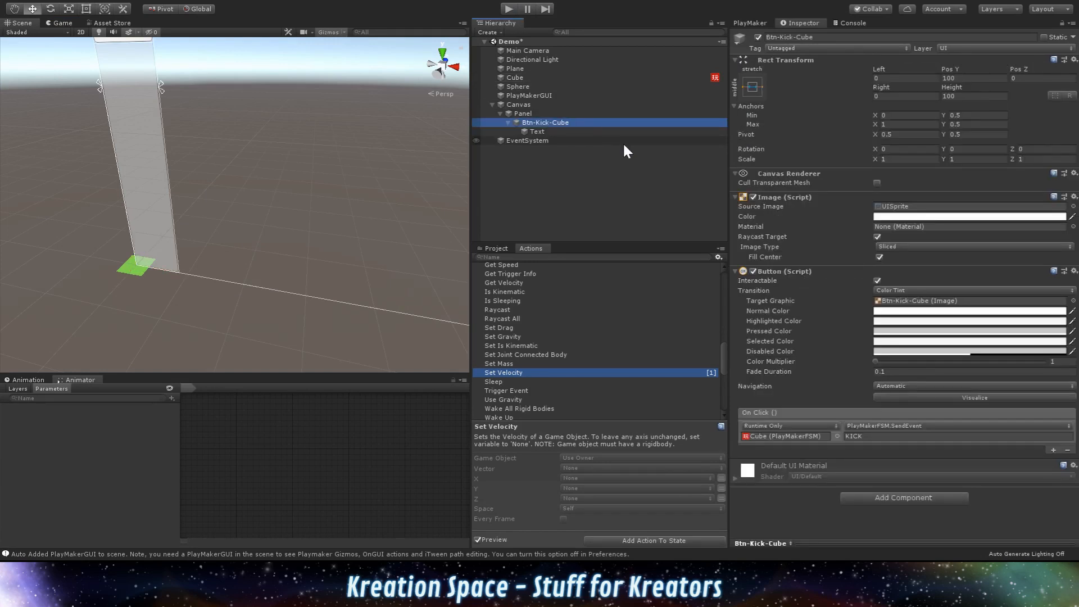
key("ctrl+d")
left_click(589, 140)
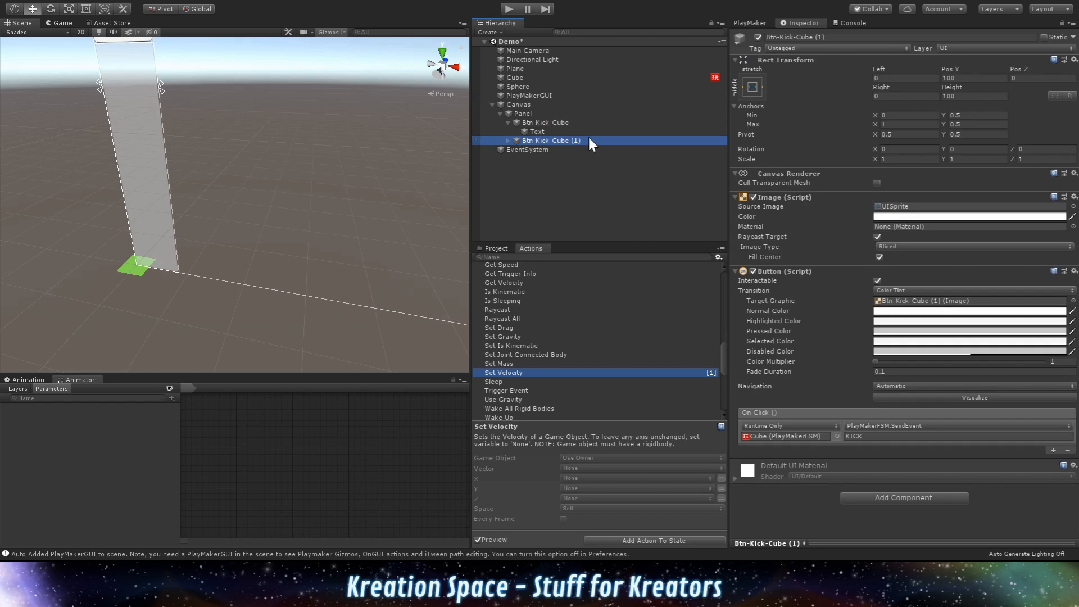
key("End")
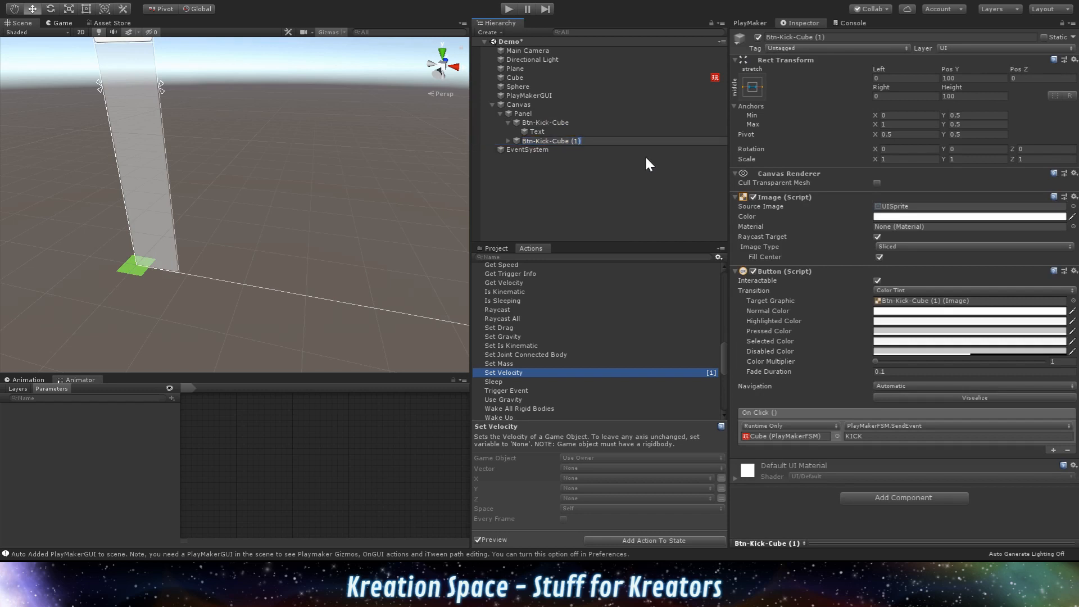
key("ctrl+shift+Left")
type("Ball")
key("Return")
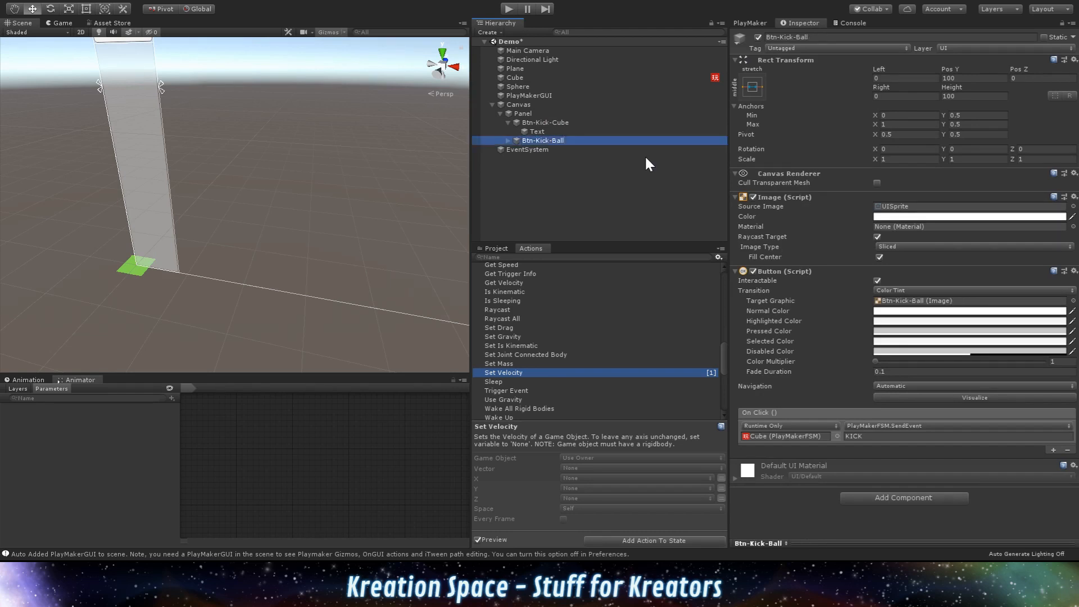
- Change the label text of Btn-Kick-Ball to Ball
left_click(509, 140)
left_click(537, 149)
left_click(788, 207)
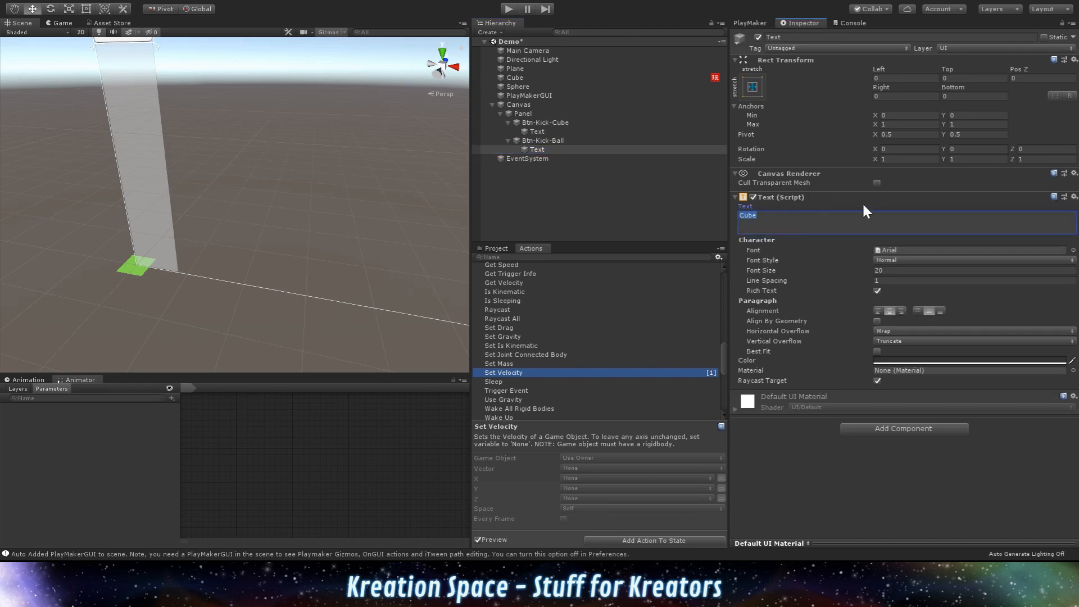
type("Ball")
- Set the Pos Y of Btn-Kick-Ball to -100 and check both buttons together in the scene
left_click(540, 140)
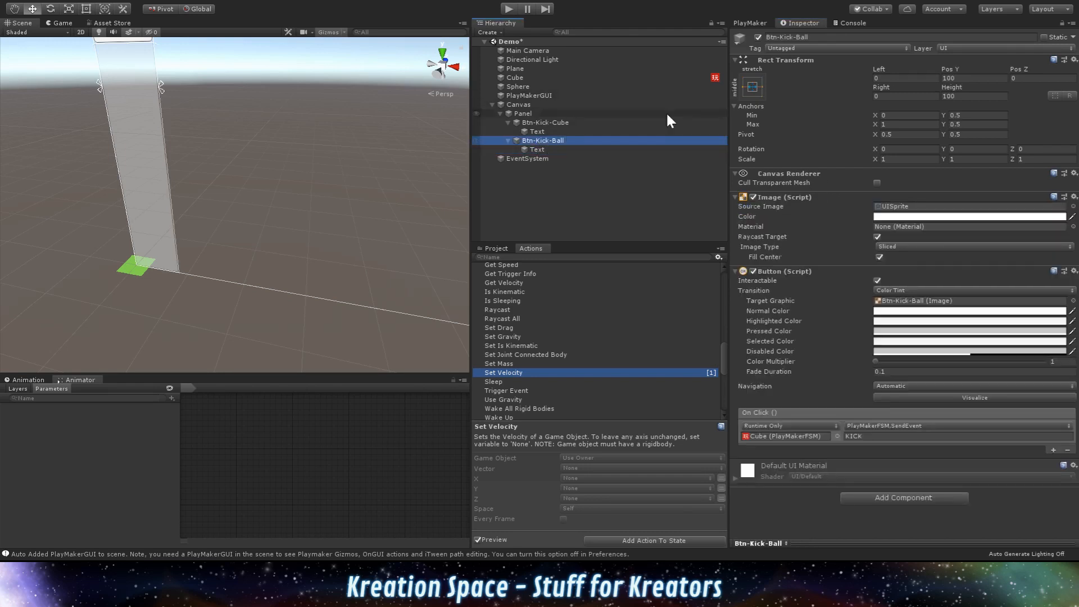
left_click(959, 78)
key("Home")
type("-")
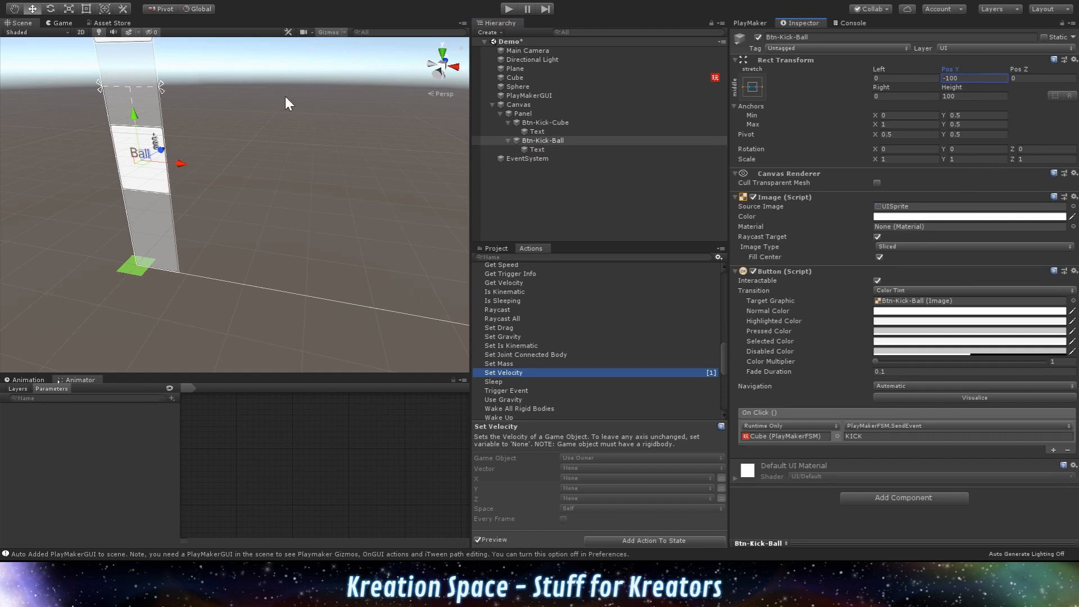
type("f")
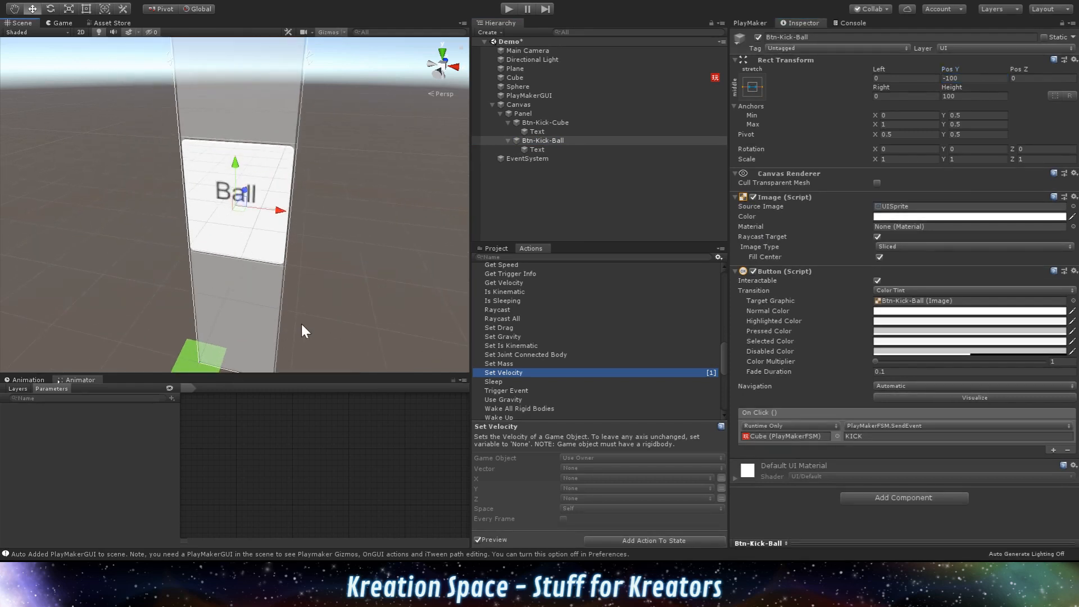
left_click_drag(304, 330, 314, 221, "alt")
scroll(362, 275, "down", 8)
right_click_drag(323, 259, 366, 265)
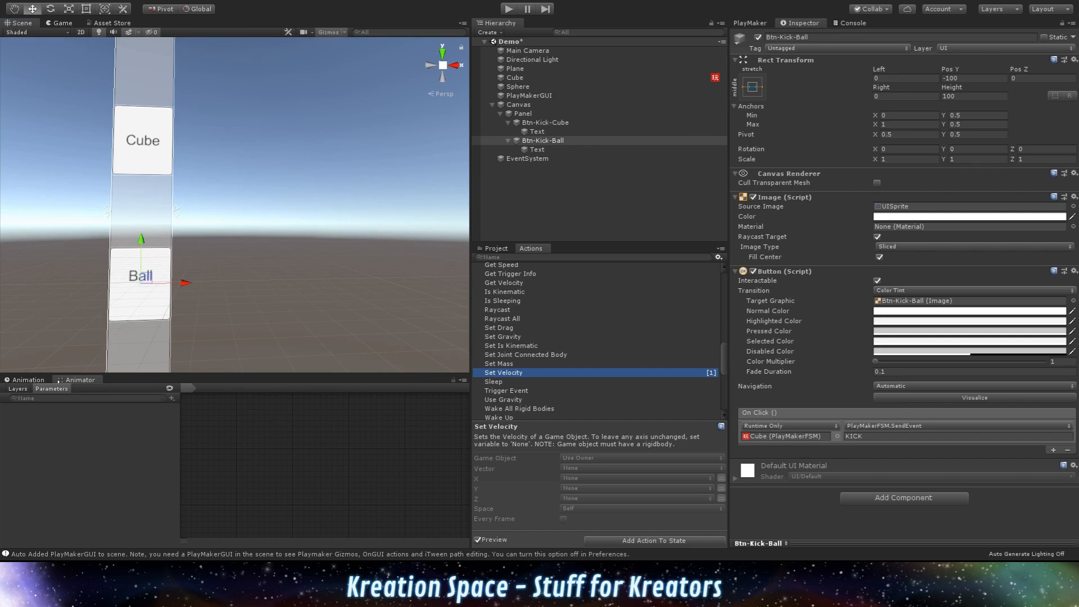
- Assign the Sphere as the target object of Btn-Kick-Ball's On Click entry
left_click(809, 436)
left_click_drag(513, 86, 775, 438)
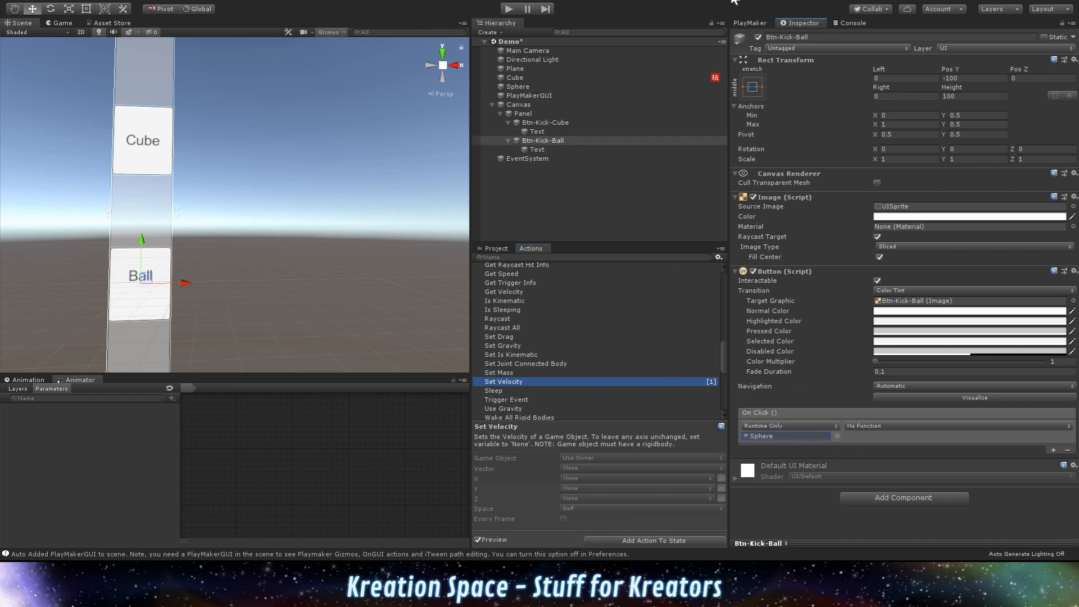
- Add a PlayMaker FSM to the Sphere
left_click(744, 20)
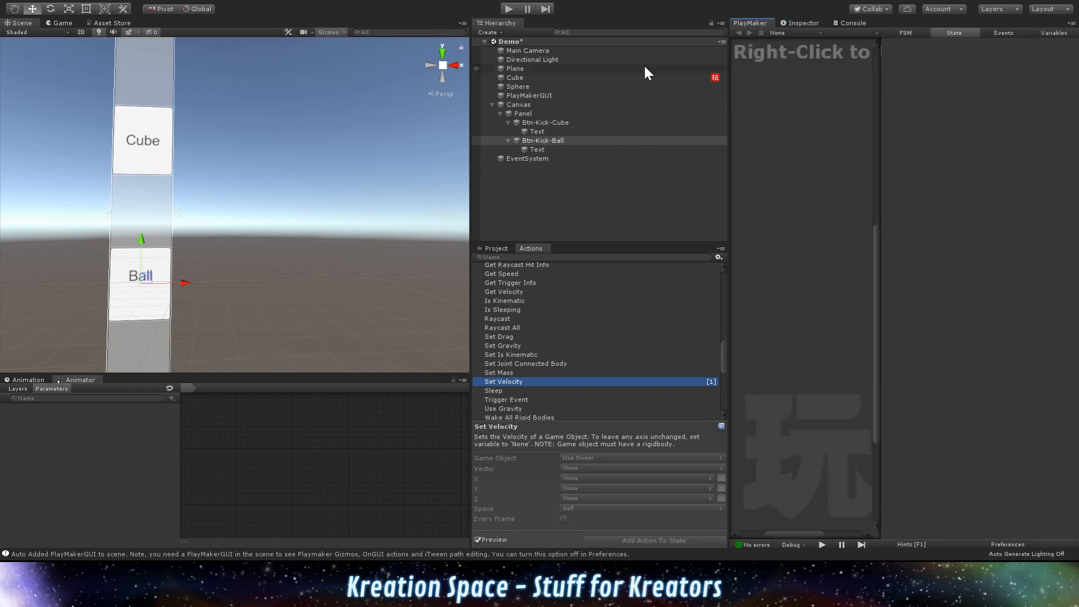
left_click(518, 84)
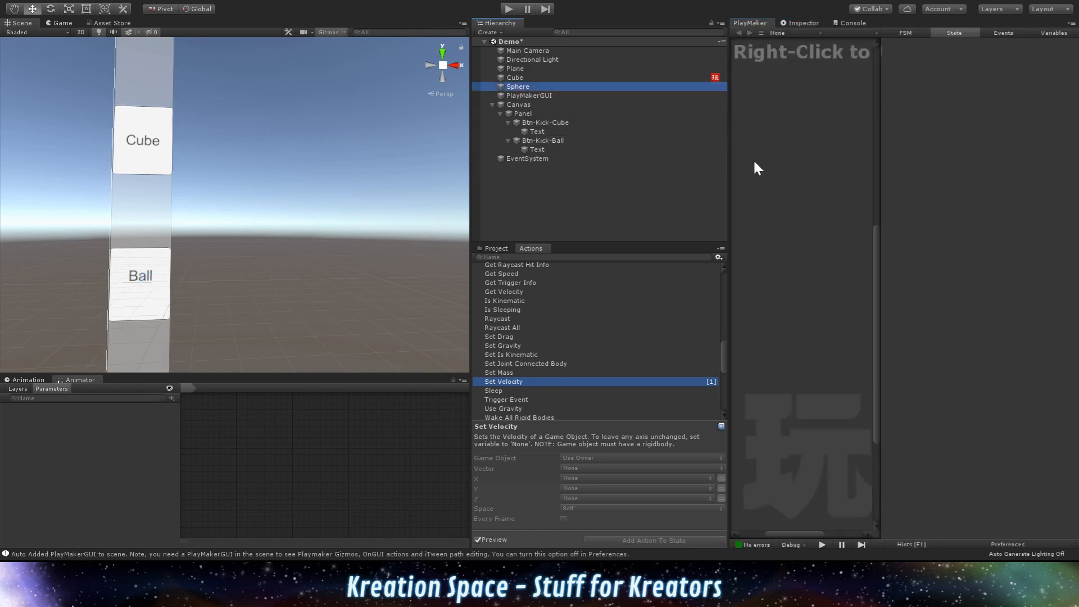
left_click(769, 166)
left_click(806, 170)
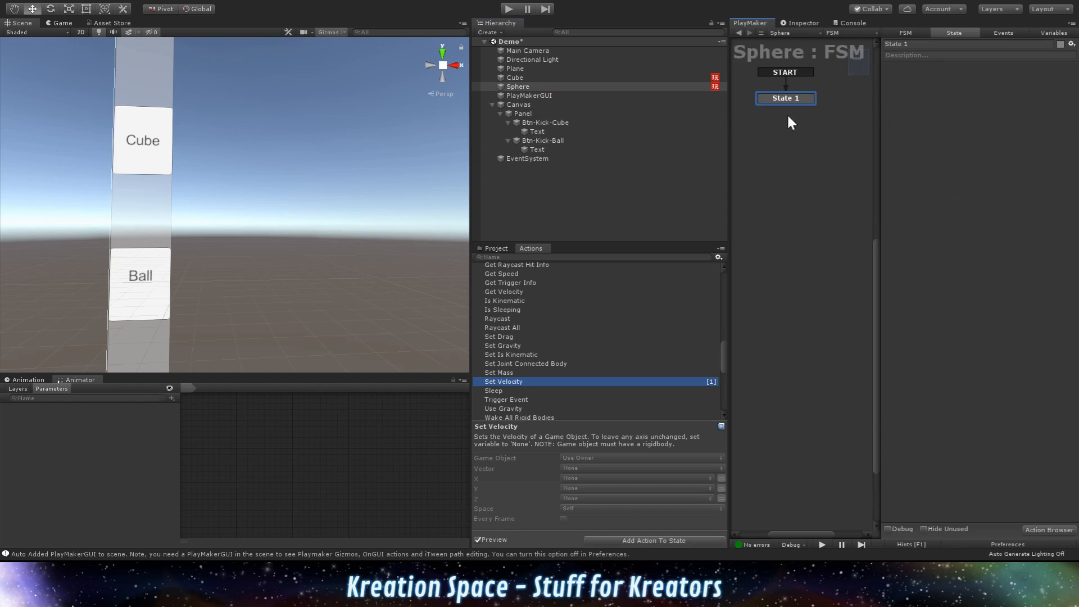
left_click_drag(827, 119, 756, 68)
left_click(842, 118)
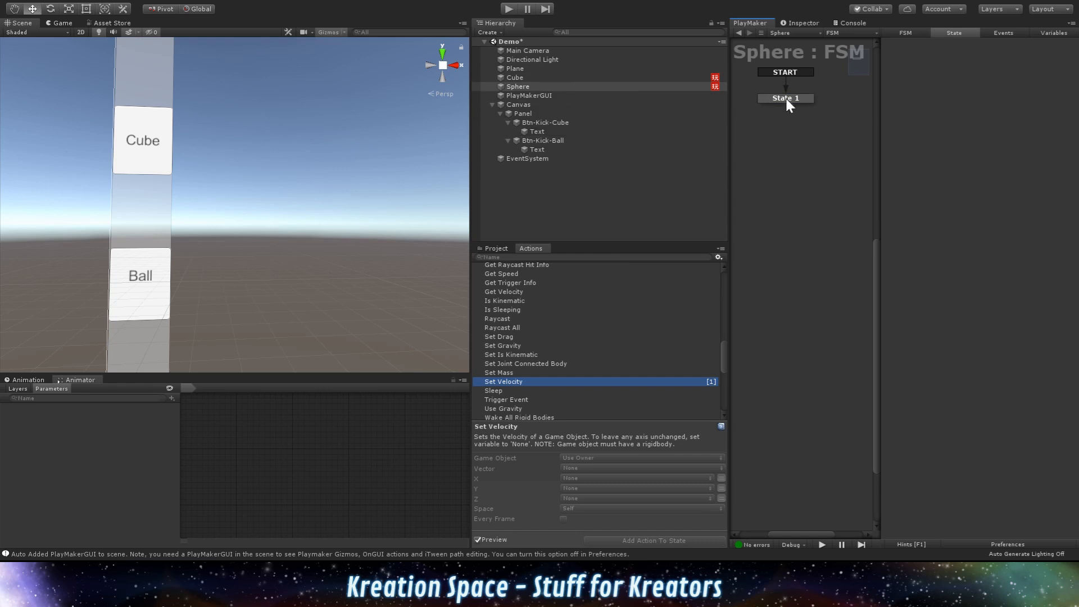
- Copy the Still and Kicked states from the Cube's FSM into the Sphere's FSM and delete the default State 1
left_click(515, 78)
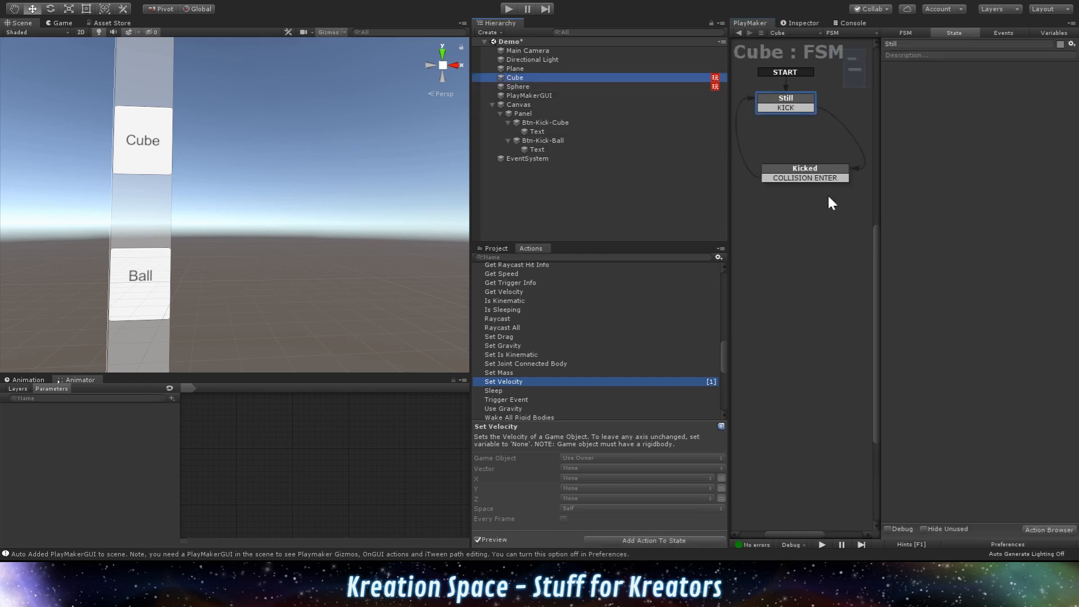
left_click_drag(854, 200, 740, 87)
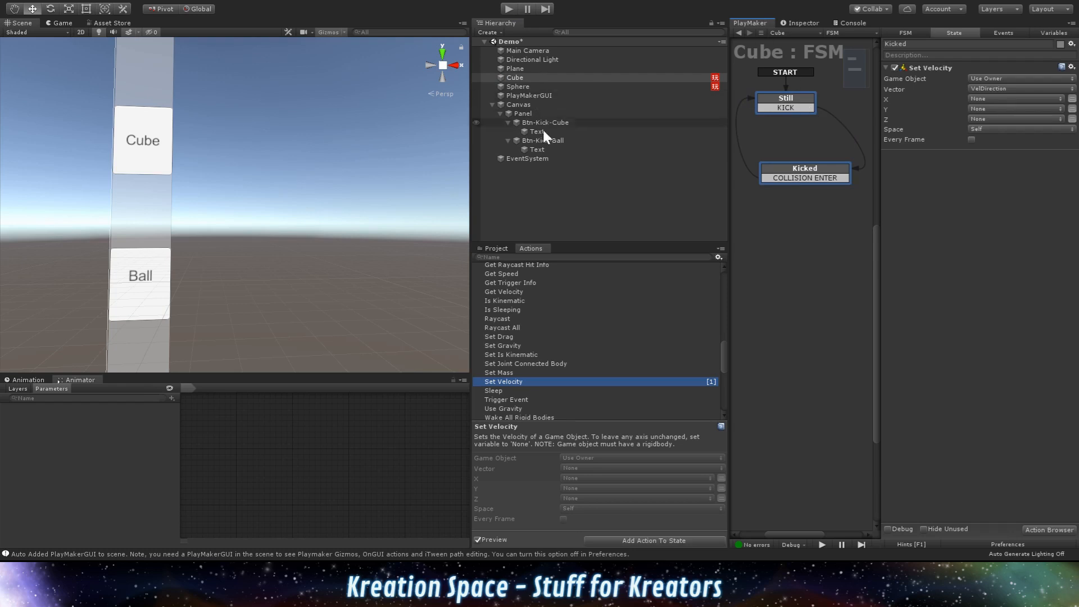
left_click(518, 87)
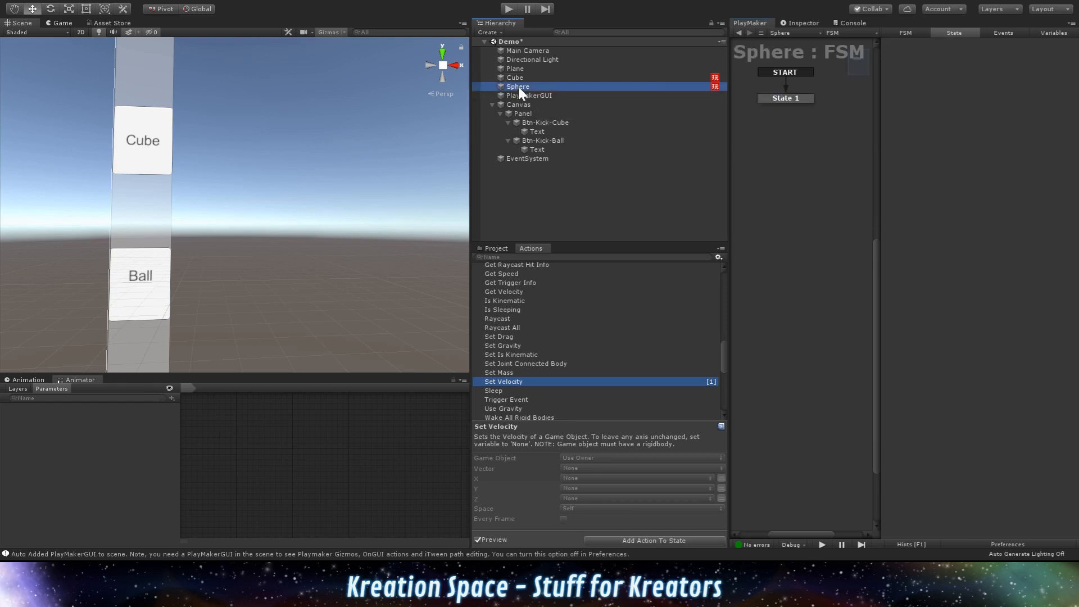
left_click(766, 150)
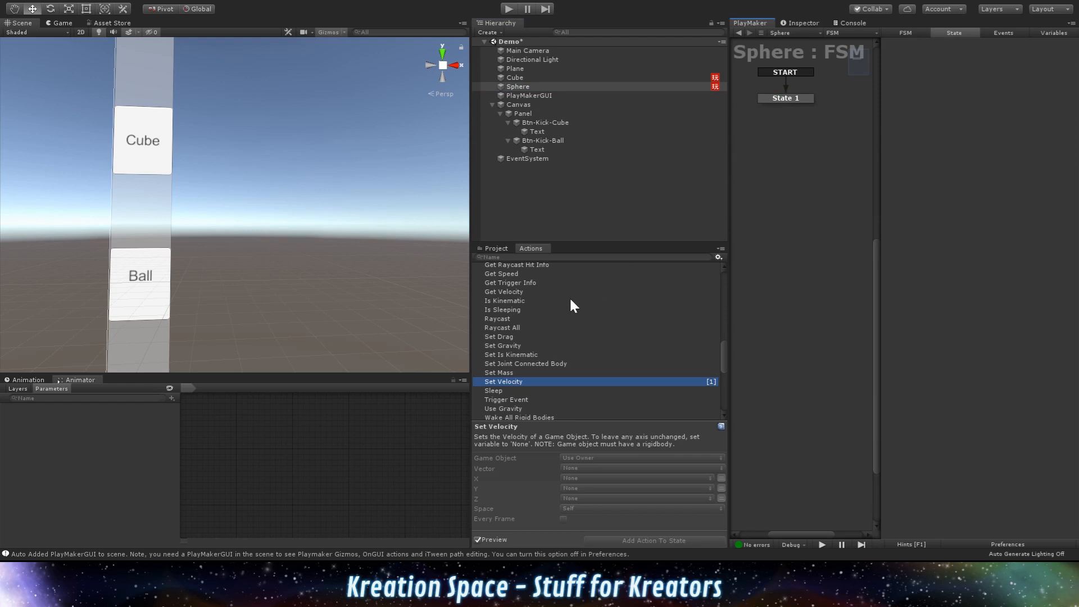
key("ctrl+v")
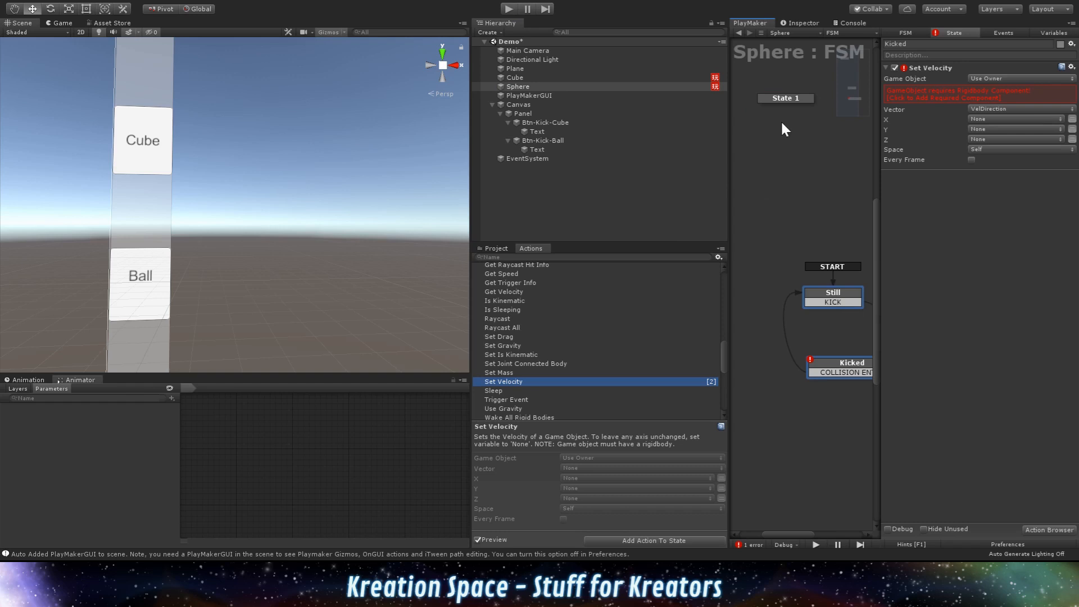
left_click(771, 99)
key("Delete")
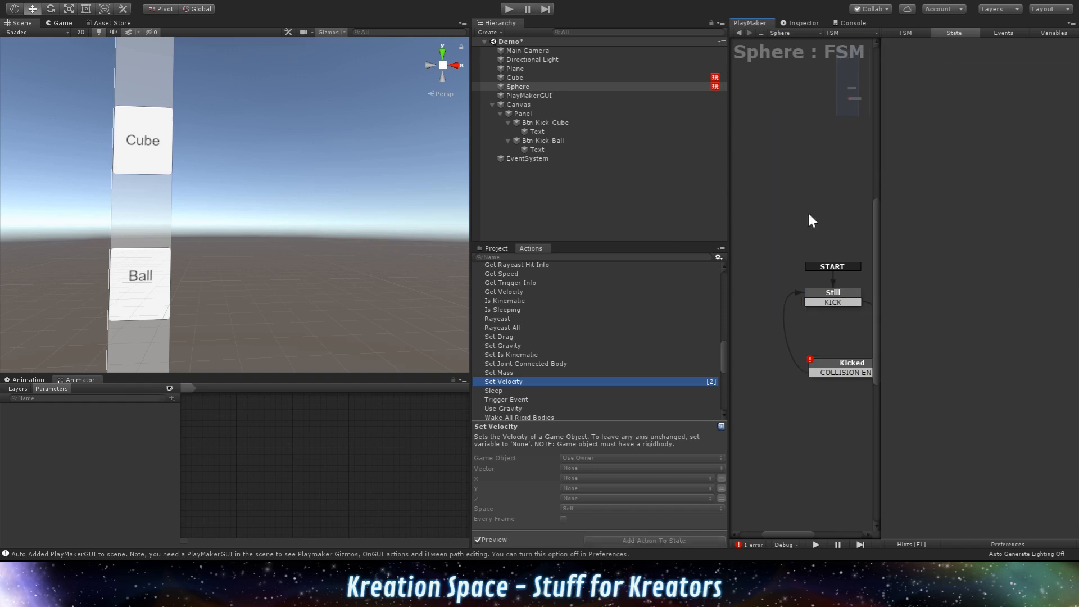
- Move the pasted Still and Kicked states together higher up in the Sphere's FSM graph
left_click_drag(758, 224, 864, 412)
left_click(831, 289)
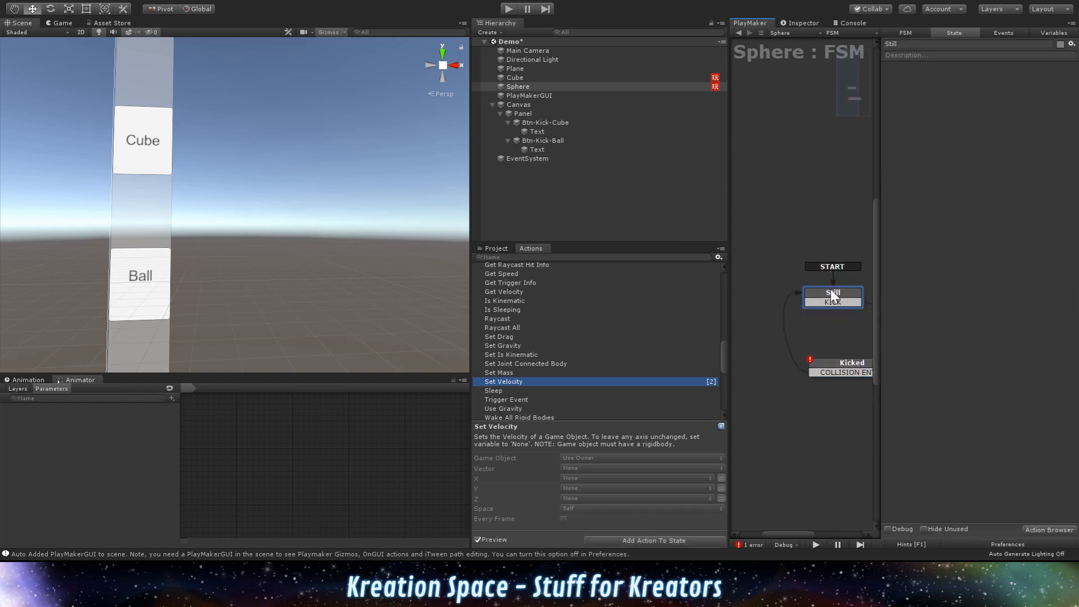
left_click_drag(768, 235, 900, 400)
left_click_drag(805, 530, 812, 530)
left_click_drag(755, 252, 869, 406)
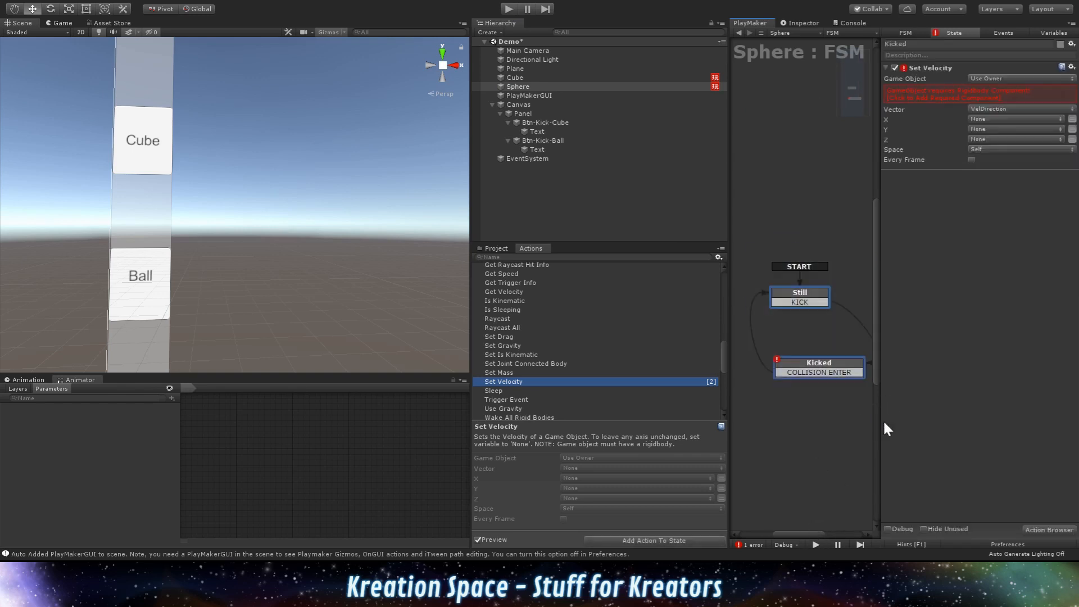
left_click_drag(815, 296, 785, 155)
left_click(778, 274)
left_click(784, 229)
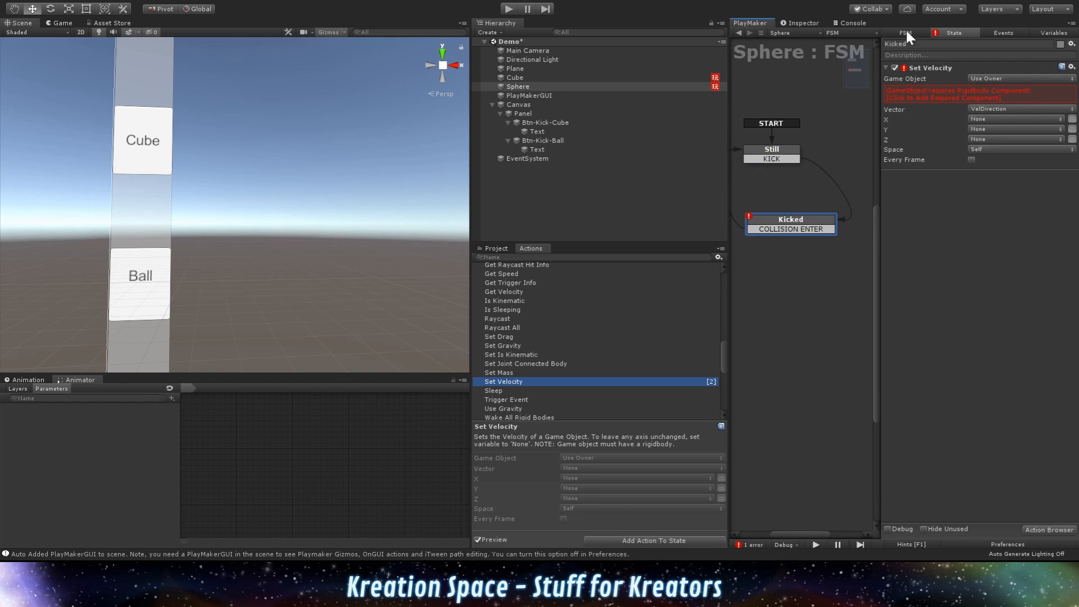
- Add a Rigidbody component to the Sphere
left_click(805, 24)
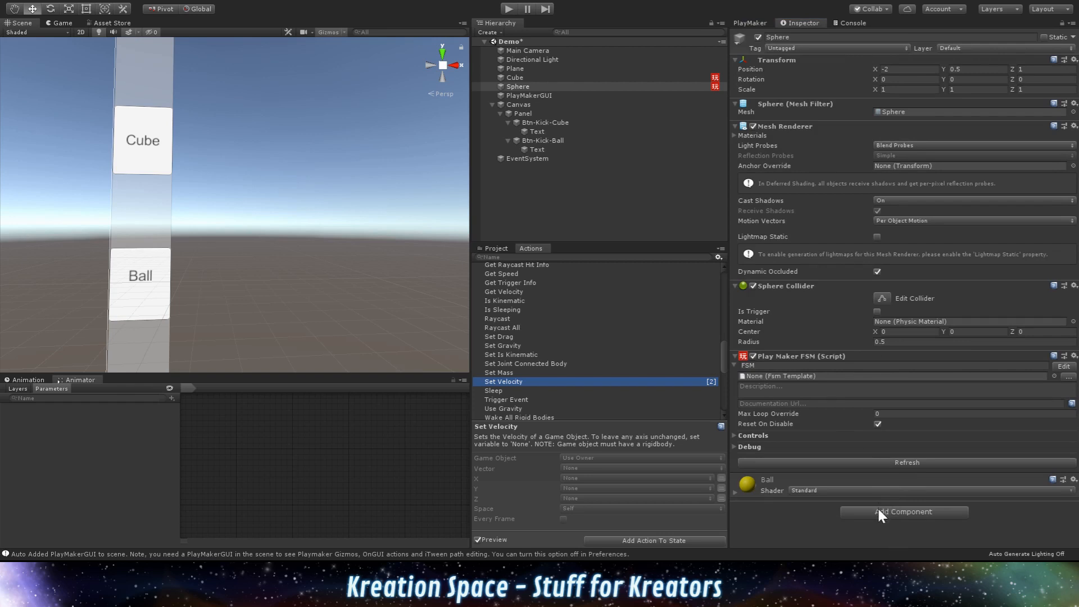
left_click(879, 510)
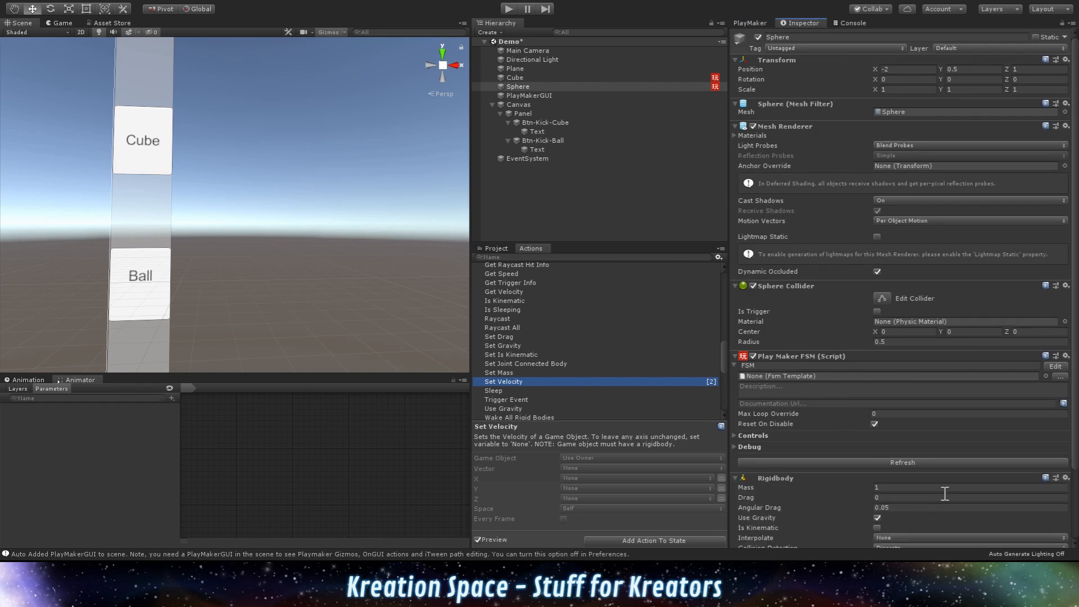
- Clear the missing-Rigidbody error on the Set Velocity action in the Sphere's Kicked state
scroll(869, 451, "down", 3)
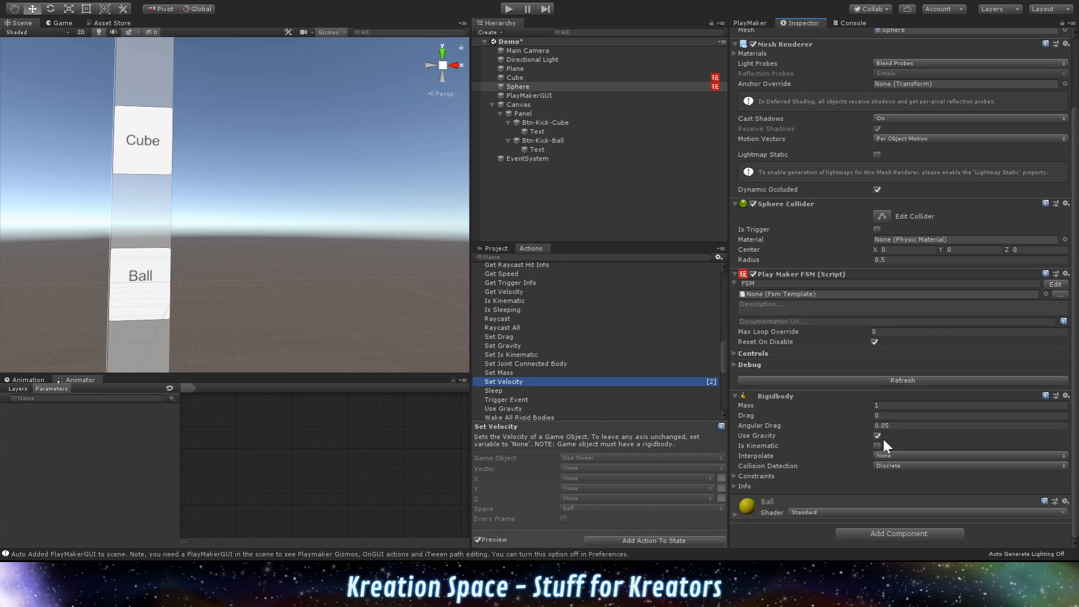
left_click(749, 23)
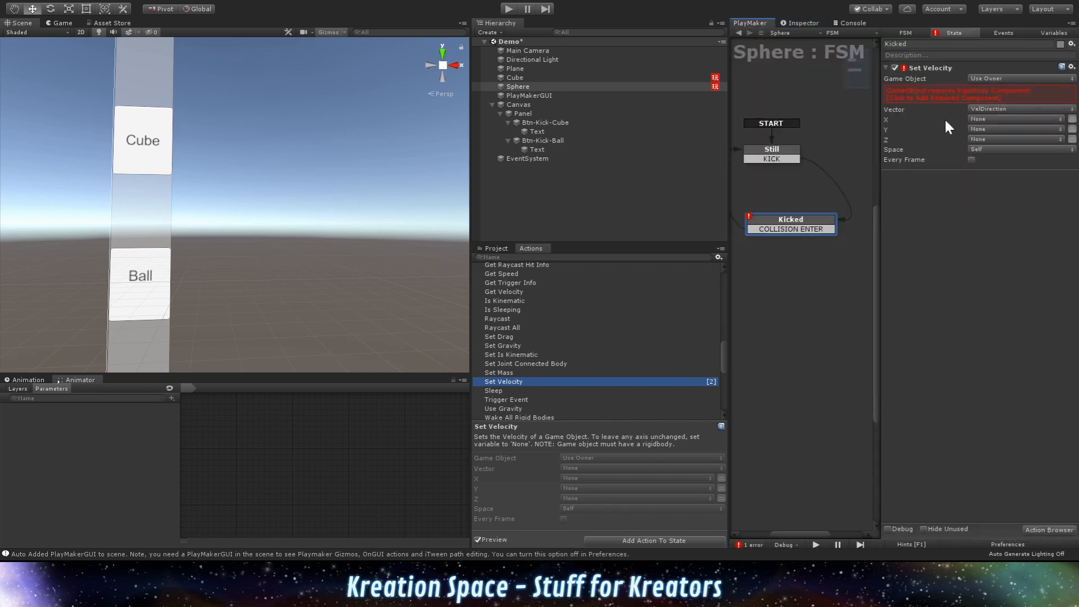
left_click(902, 95)
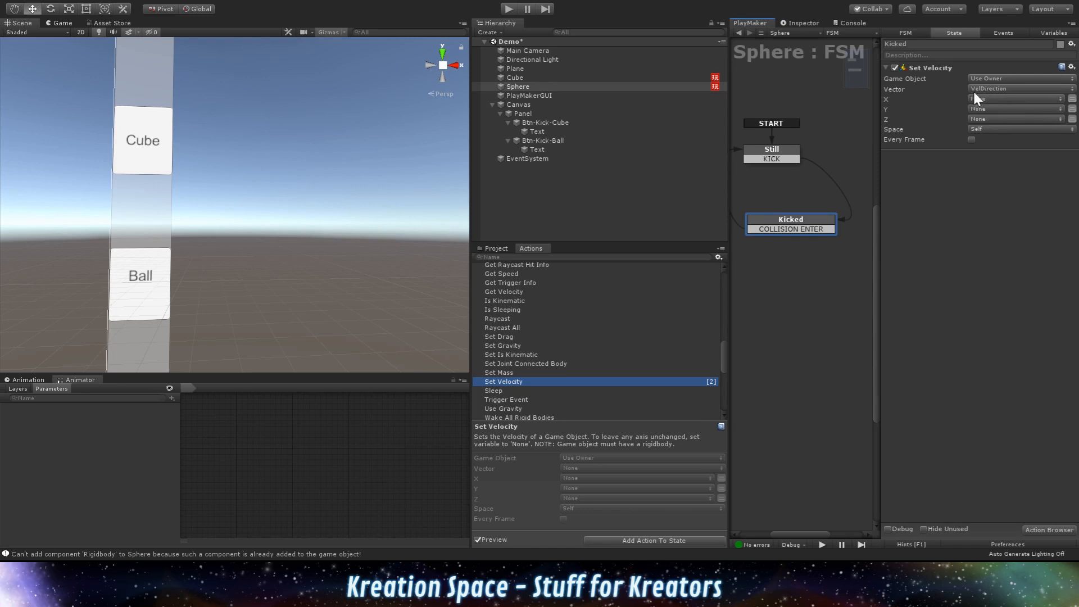
- Delete the unused BallDirection variable from the Sphere's FSM and check the remaining VelDirection variable in its action and controls
left_click(801, 23)
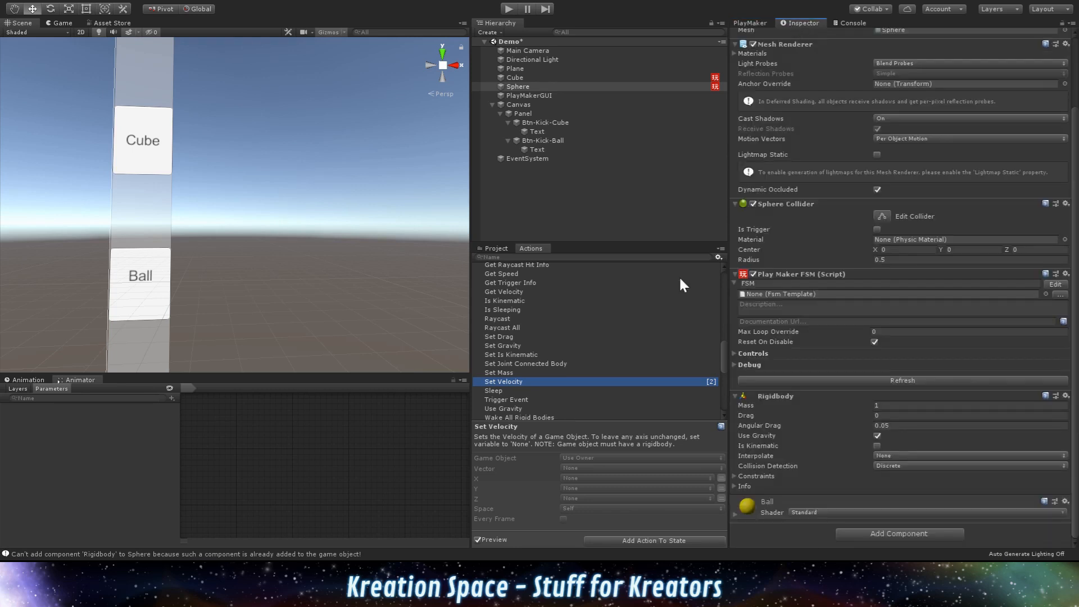
left_click(751, 354)
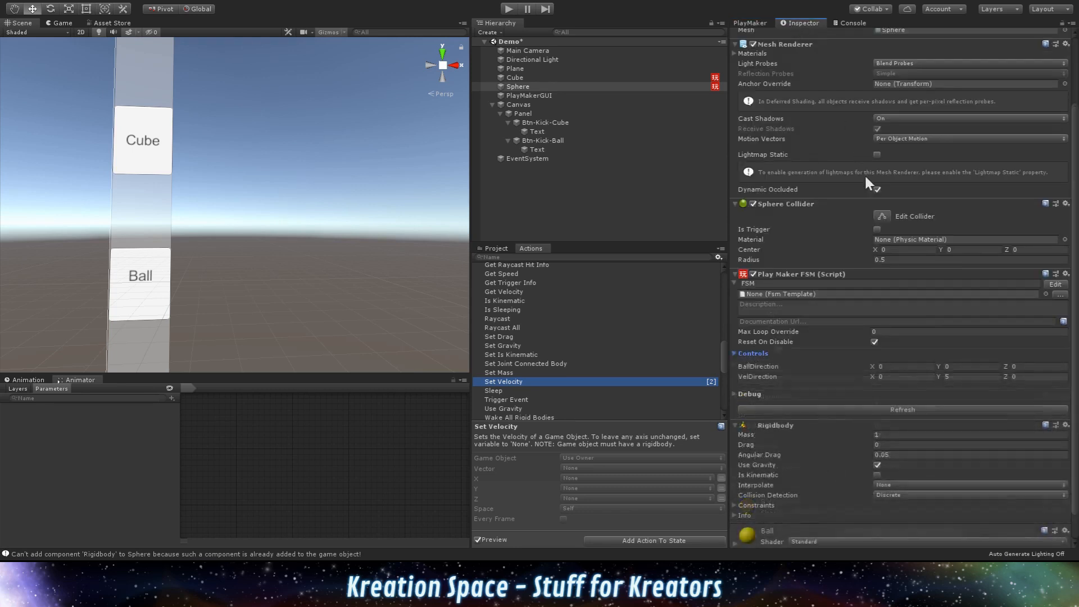
left_click(751, 21)
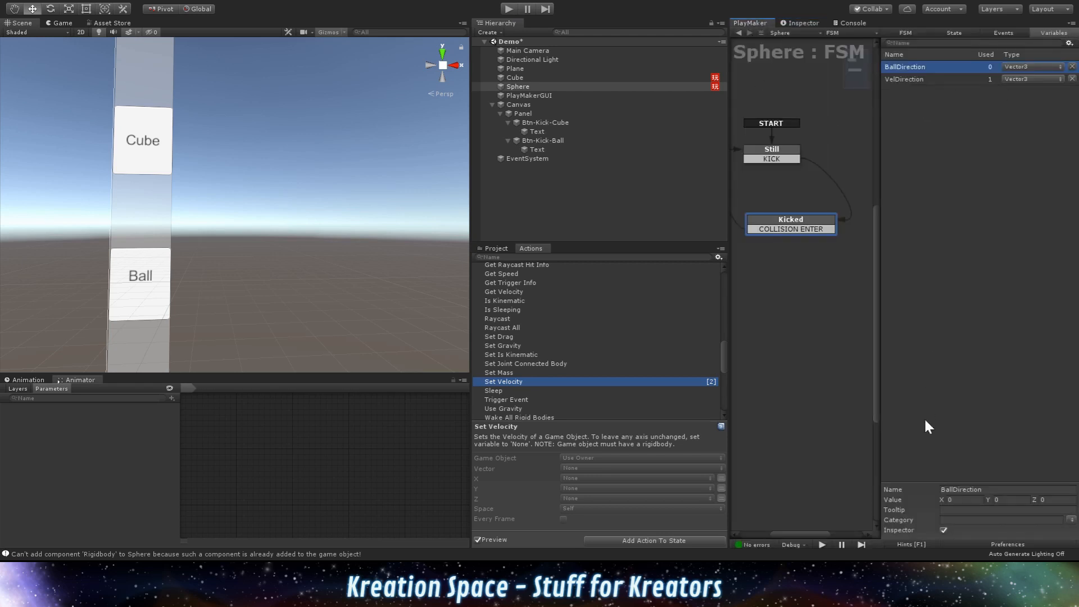
left_click(1073, 67)
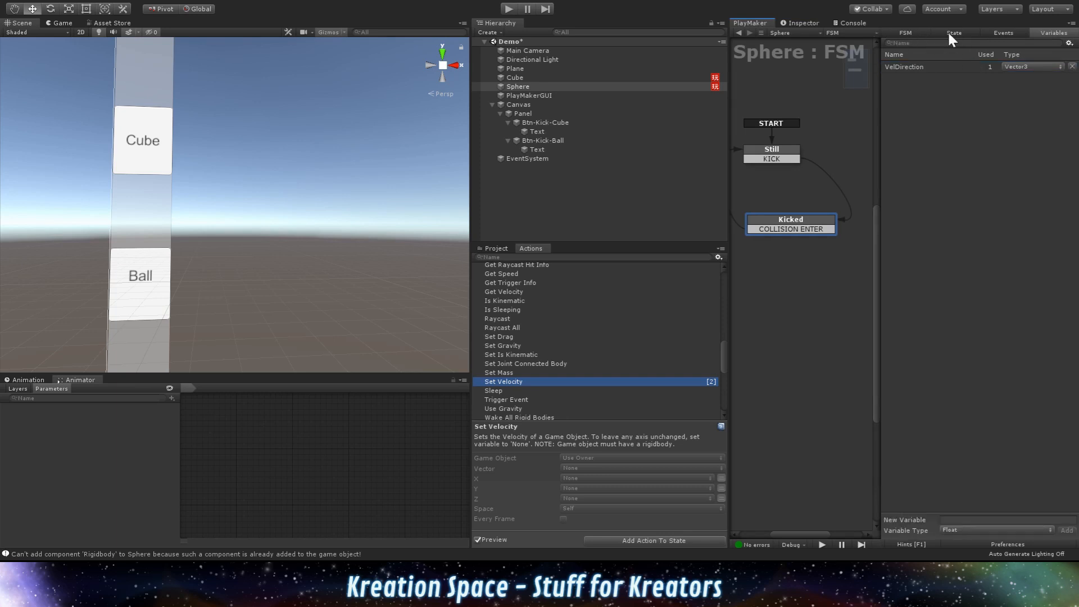
left_click(955, 34)
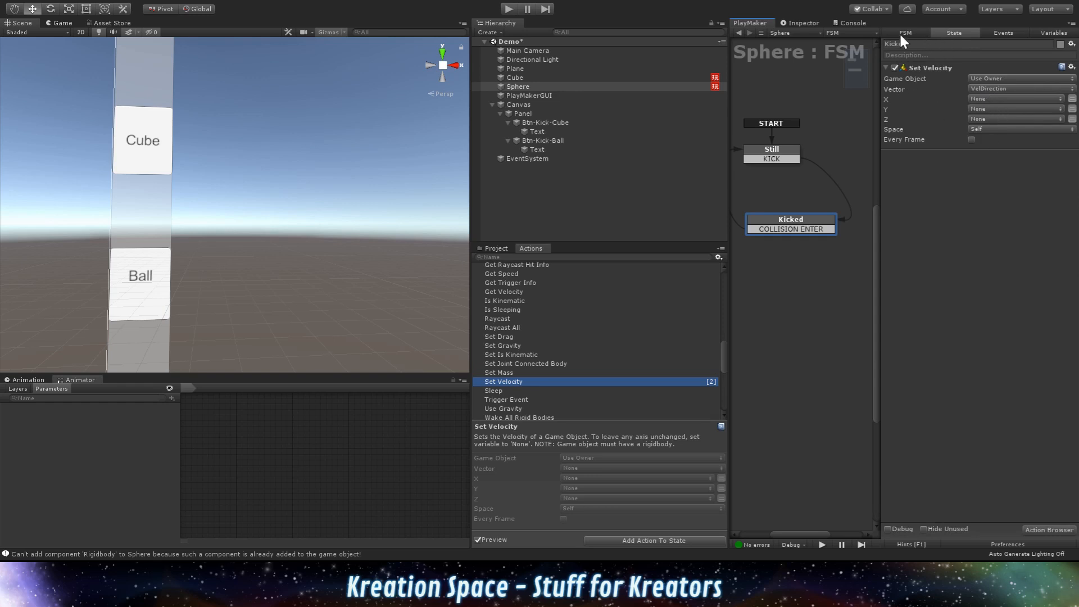
left_click(807, 23)
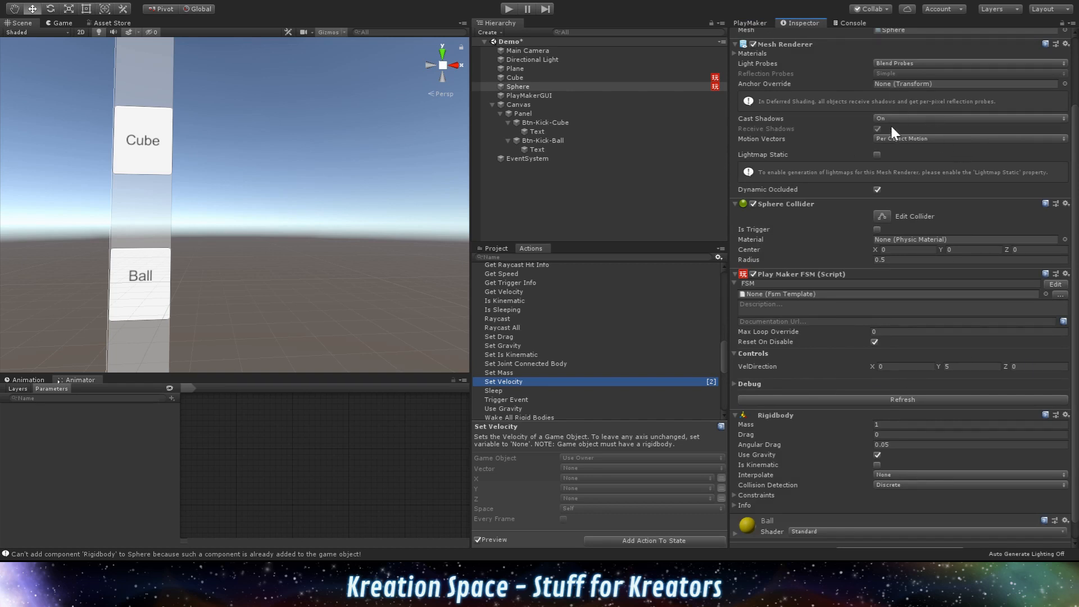
left_click(748, 23)
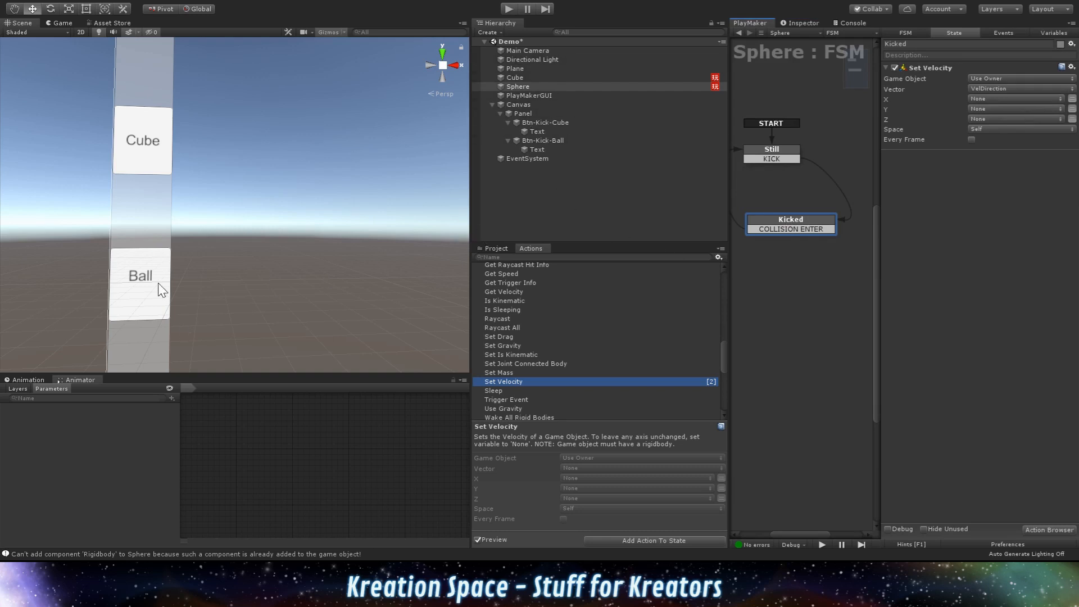
- Make Btn-Kick-Ball's On Click call PlayMakerFSM.SendEvent on the Sphere with the event KICK
left_click(537, 140)
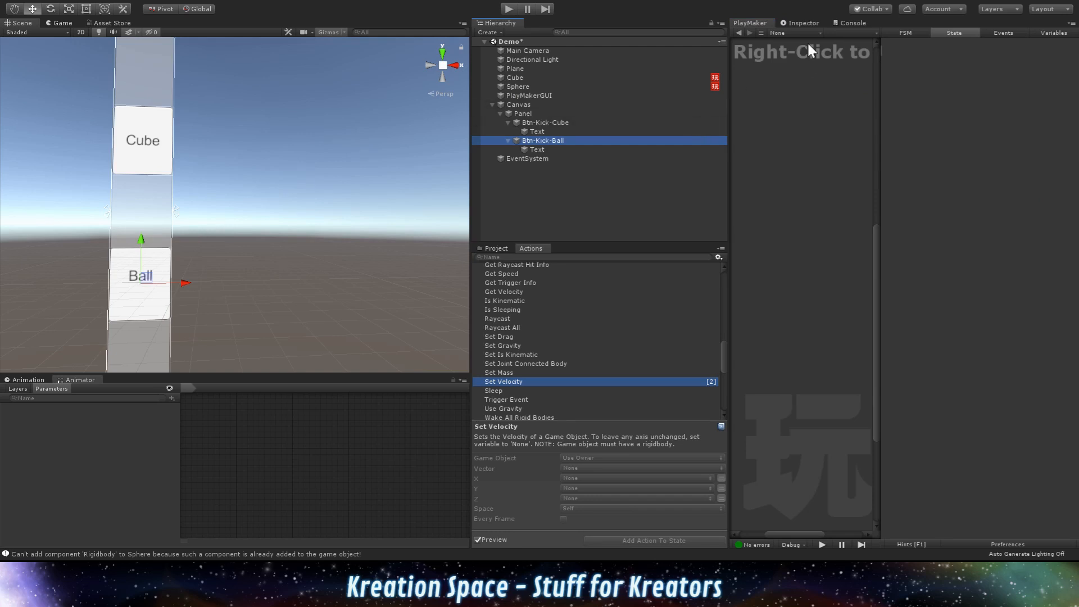
left_click(801, 23)
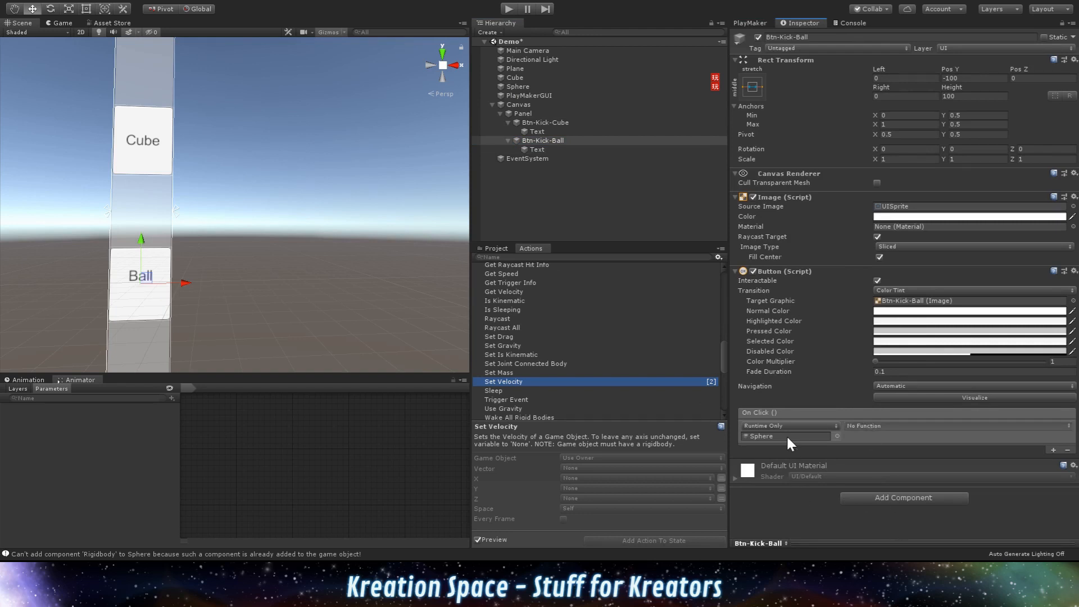
left_click_drag(757, 434, 753, 440)
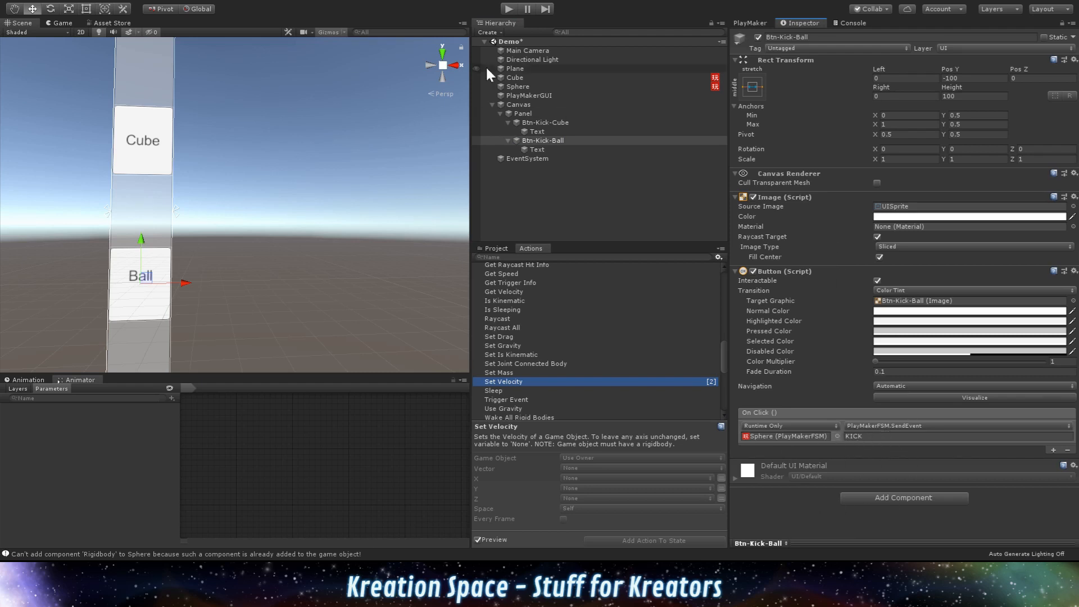
- Play the scene and test the Ball and Cube buttons
left_click(508, 8)
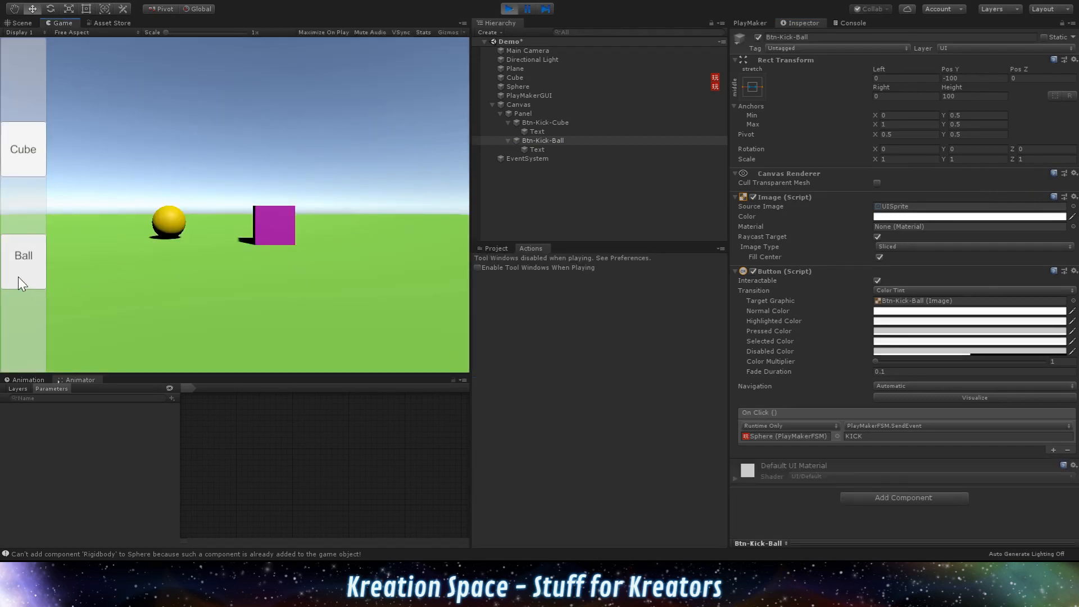
left_click(18, 276)
left_click(18, 147)
- Compare the running Sphere and Cube FSM states while triggering the Cube and Ball buttons
left_click(754, 23)
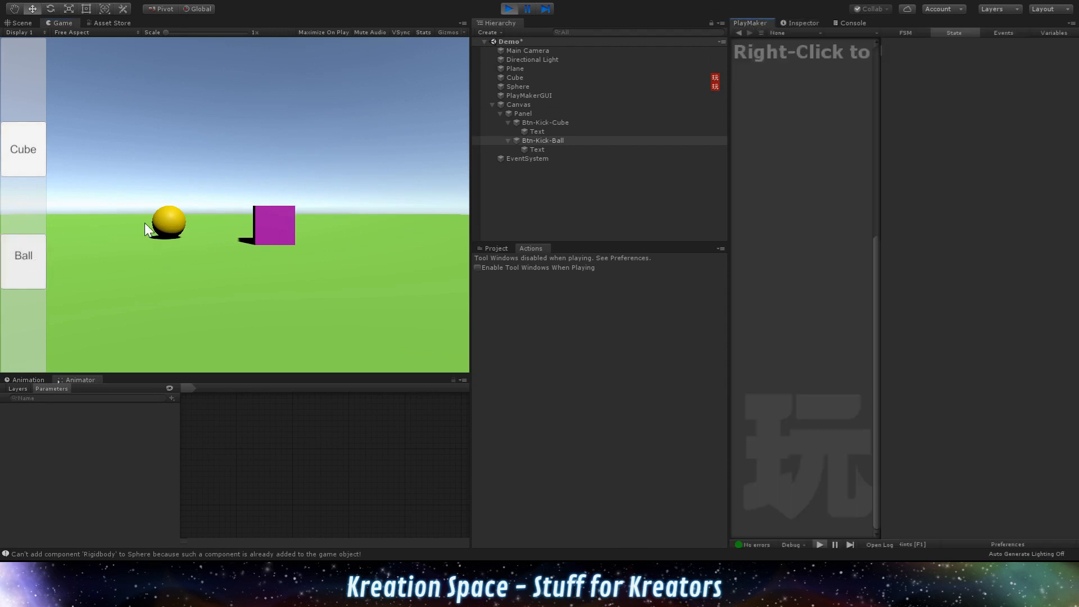
left_click(520, 86)
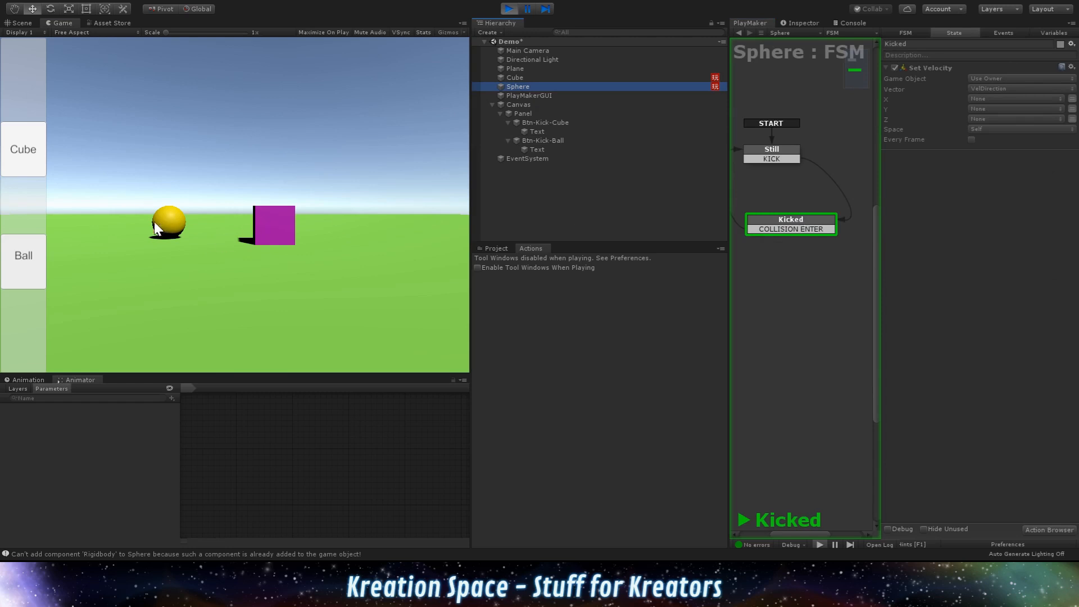
left_click(40, 150)
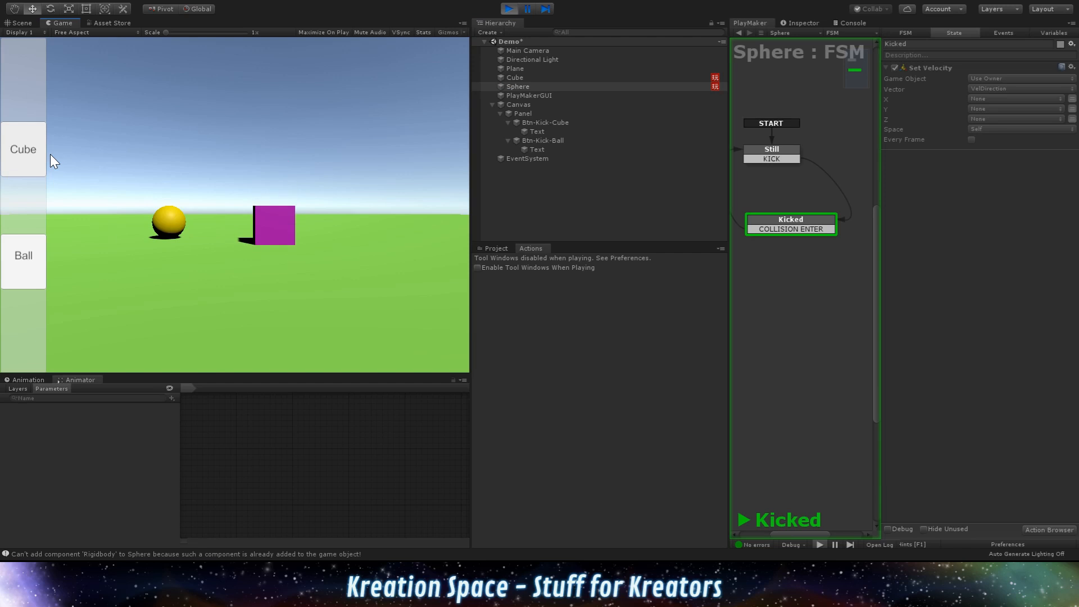
left_click(517, 80)
left_click(19, 147)
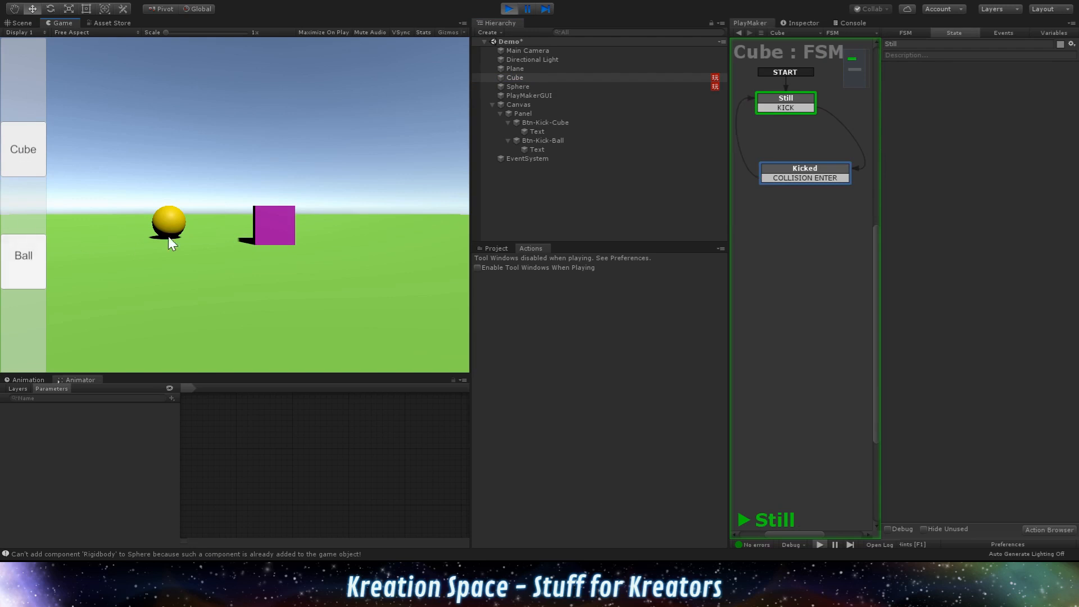
left_click(528, 85)
left_click(22, 260)
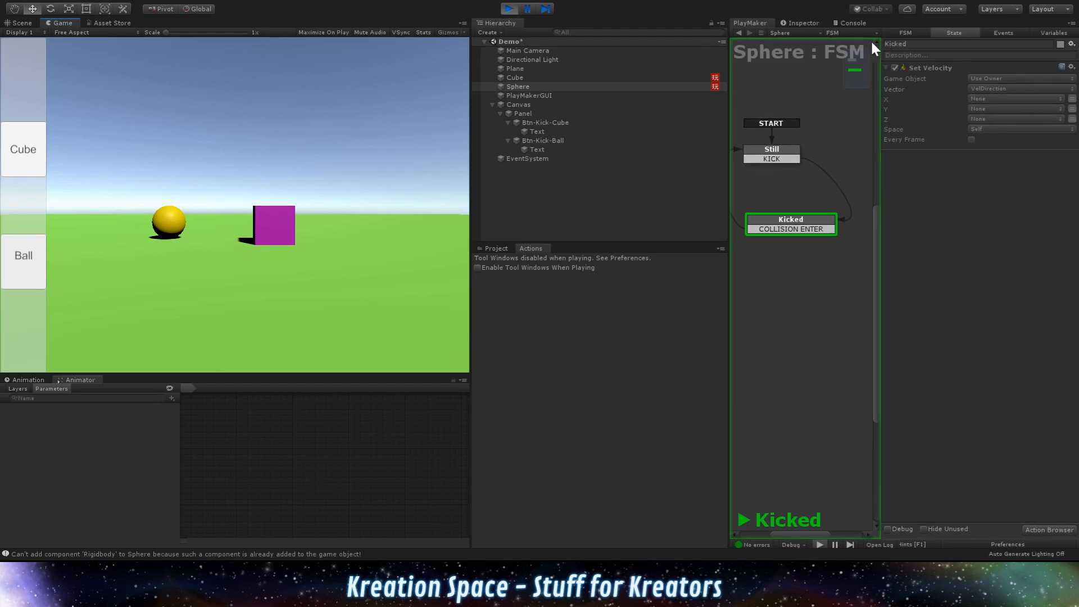
- Try a Sphere Collider radius of 1 and then 0.6 on the Sphere while the scene is playing
left_click(801, 24)
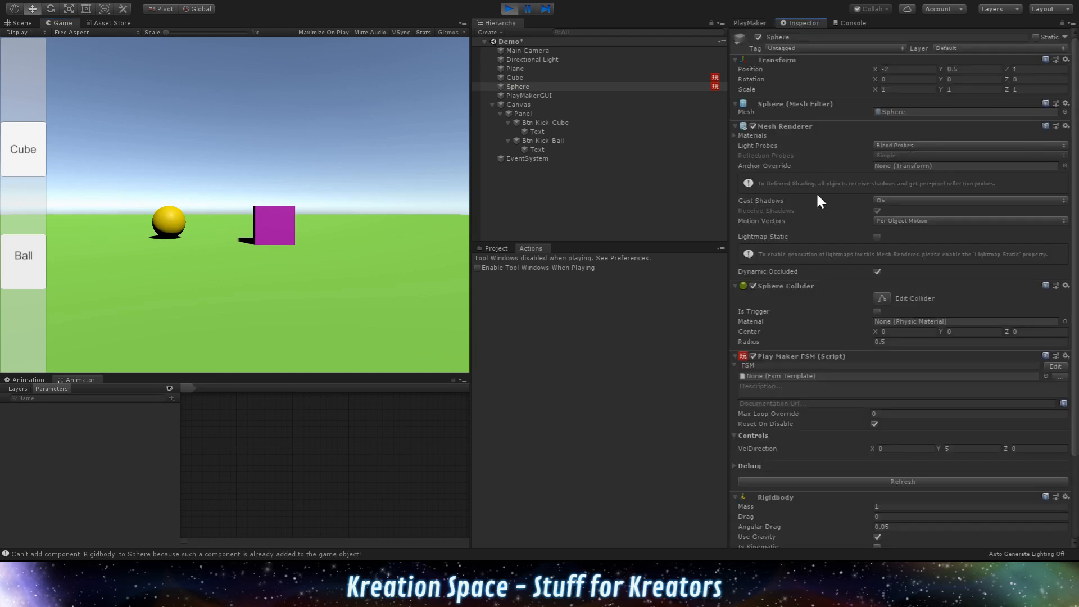
scroll(808, 245, "down", 3)
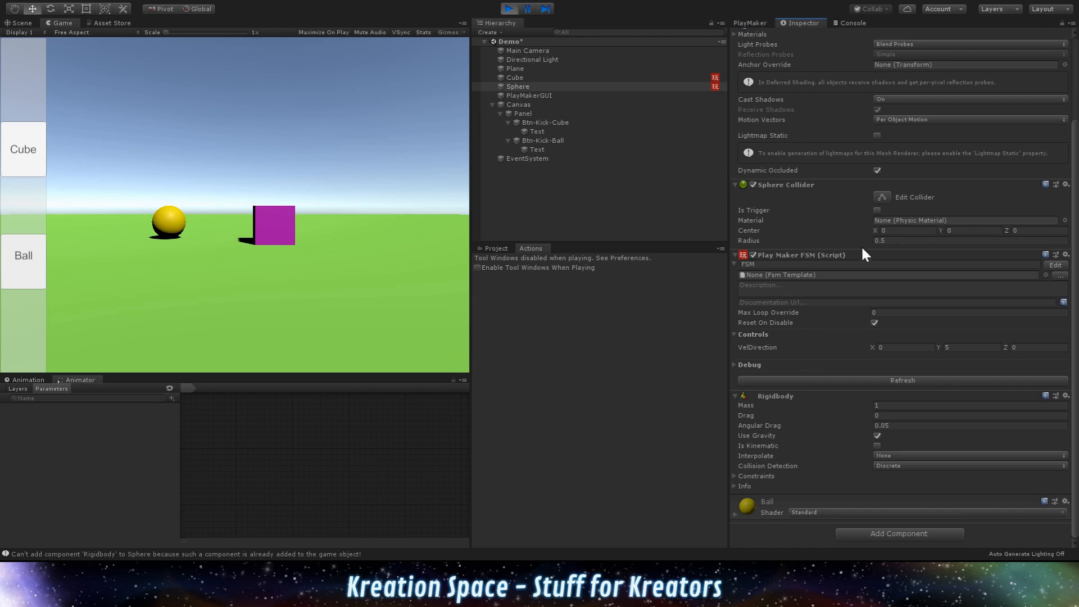
left_click(895, 241)
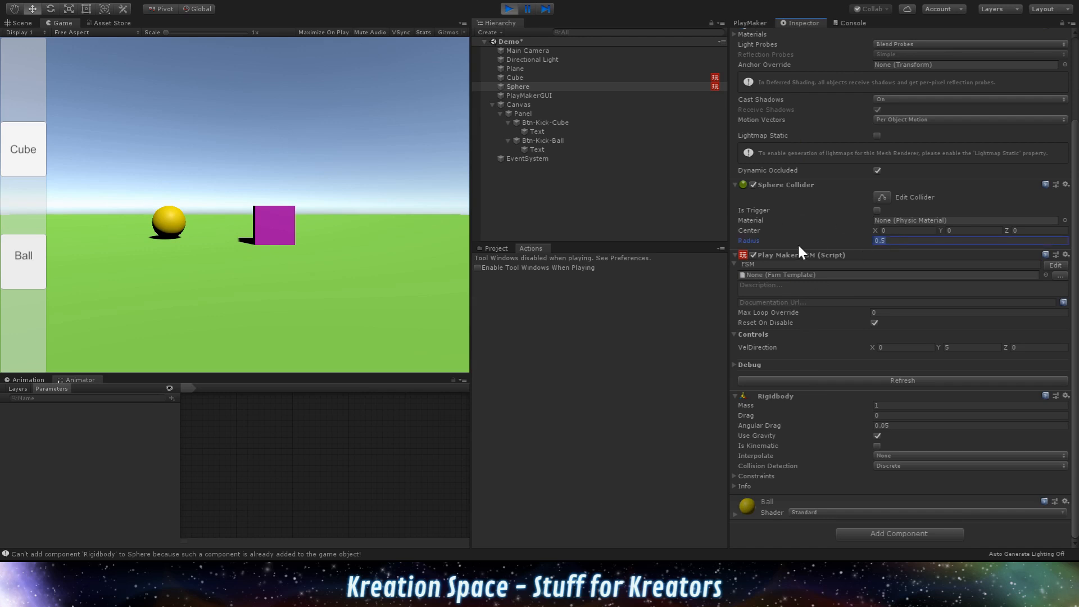
type("1")
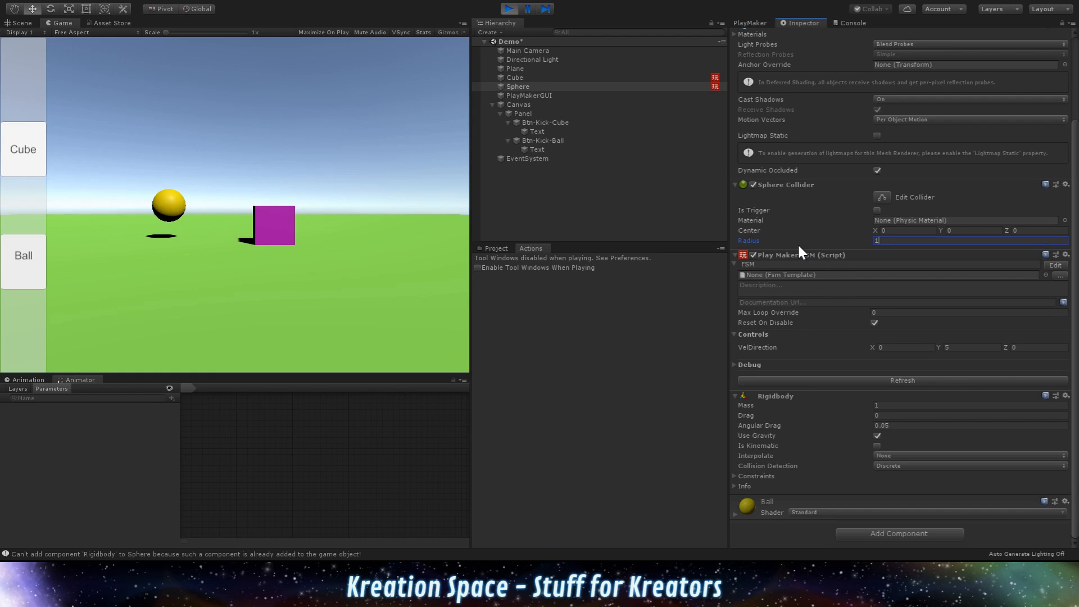
key("BackSpace")
type(".")
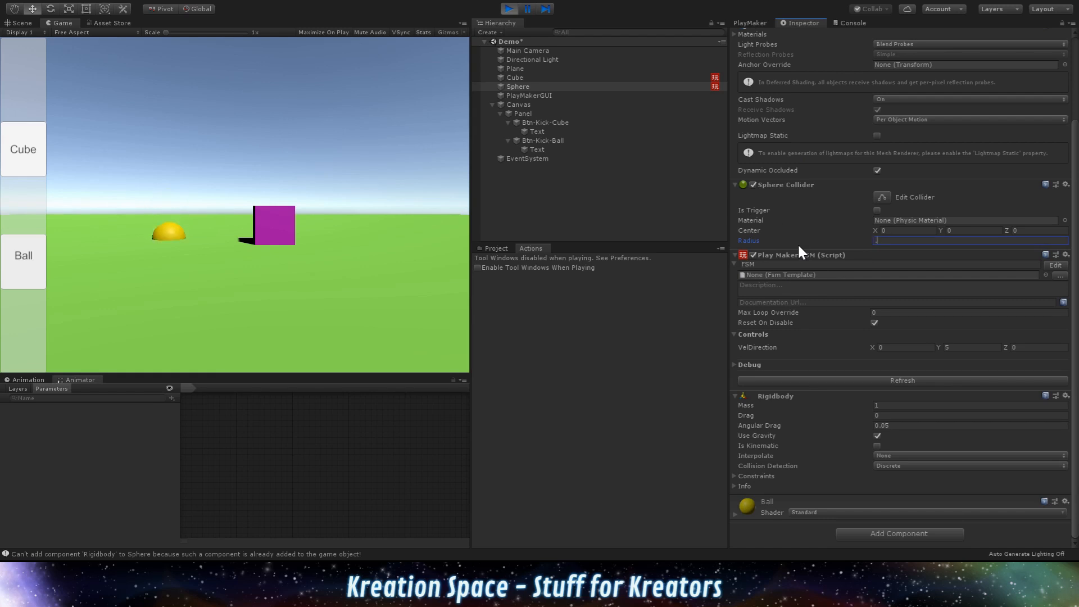
type("6")
key("Return")
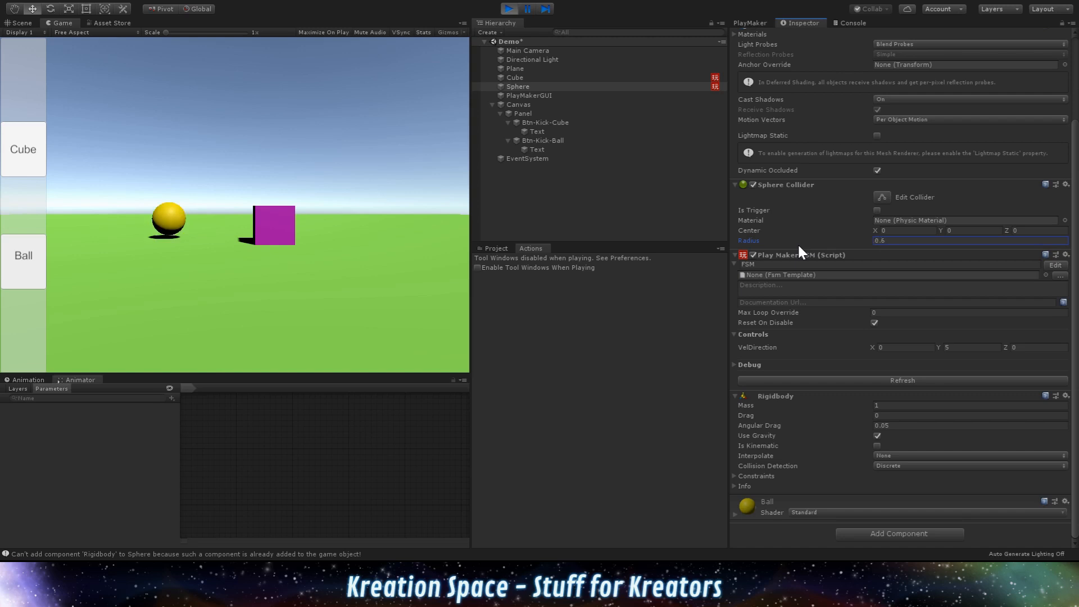
- Restart play mode, test the Ball button while watching the Sphere's FSM, and stop playing
left_click(750, 23)
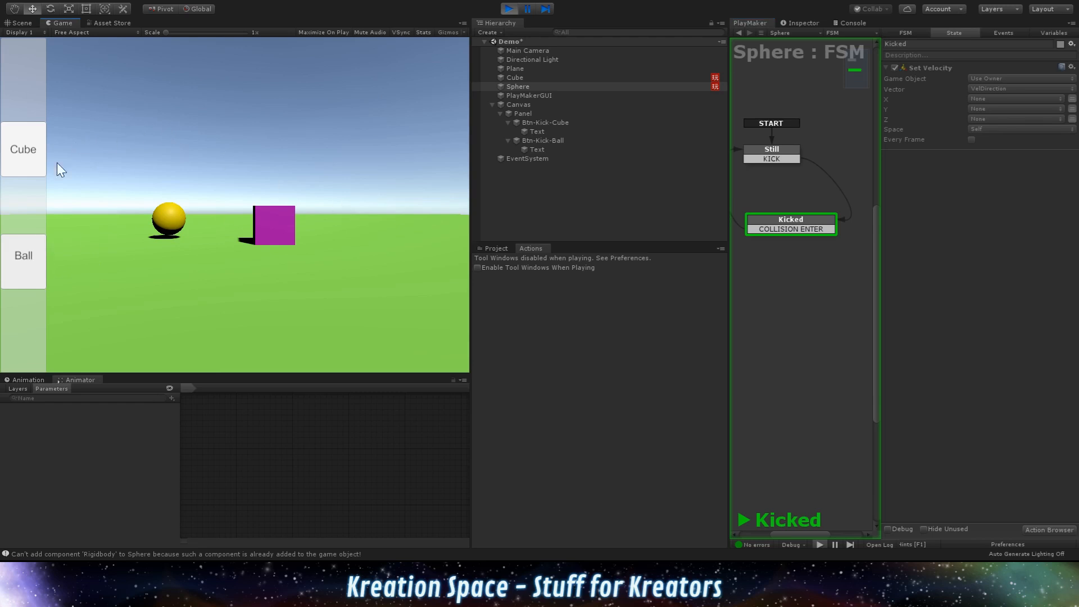
left_click(509, 8)
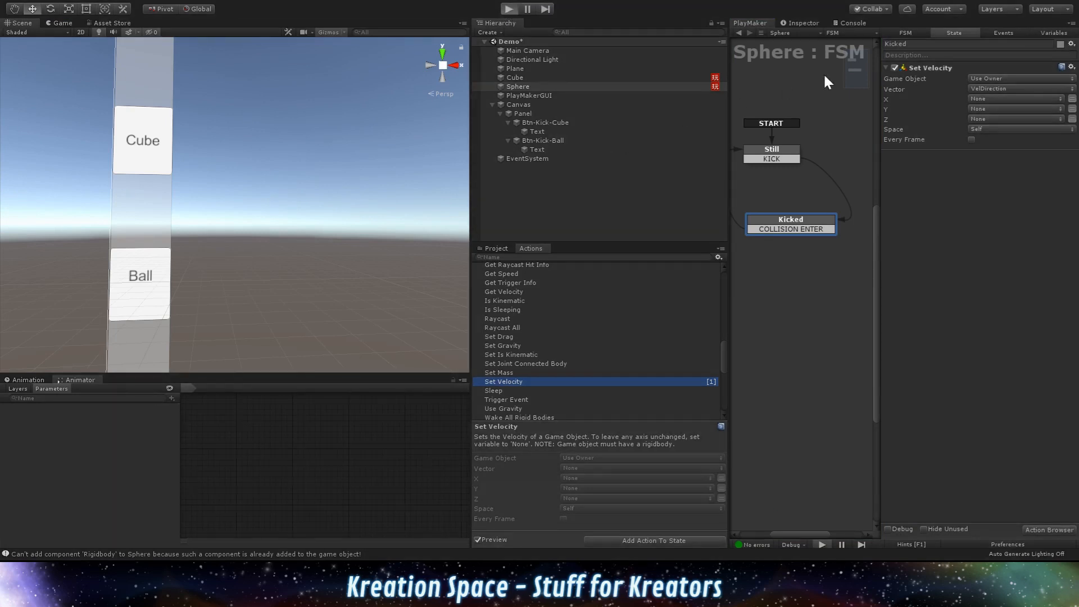
key("ctrl+p")
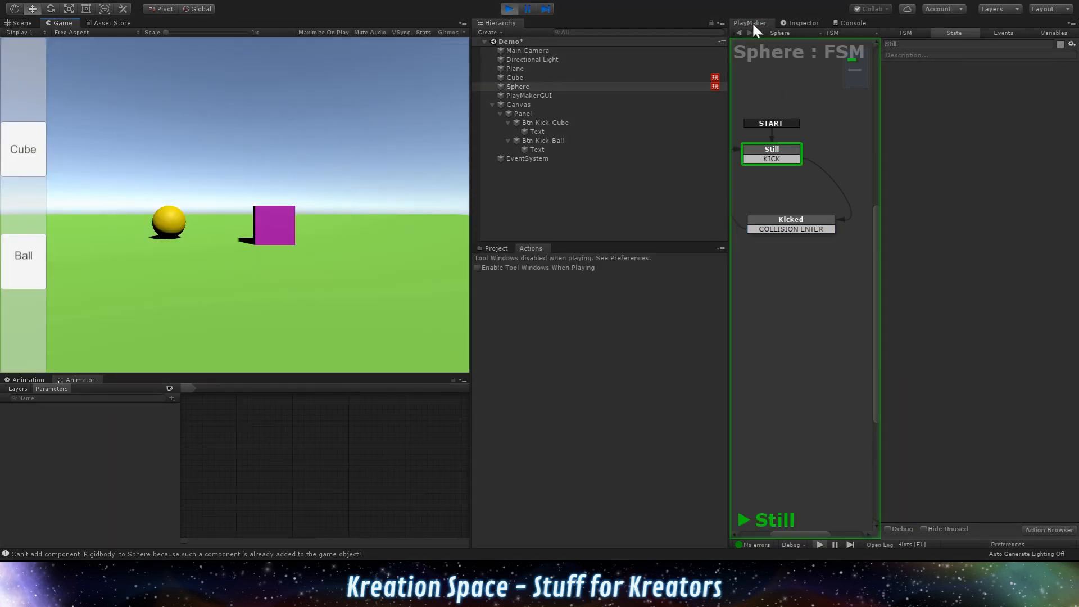
left_click(18, 260)
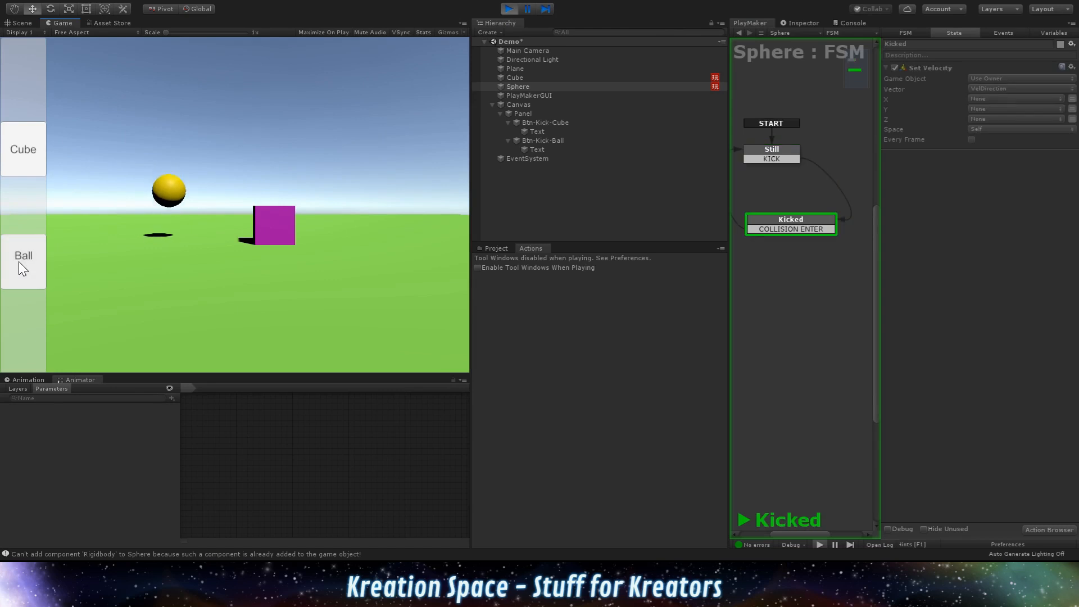
left_click(511, 6)
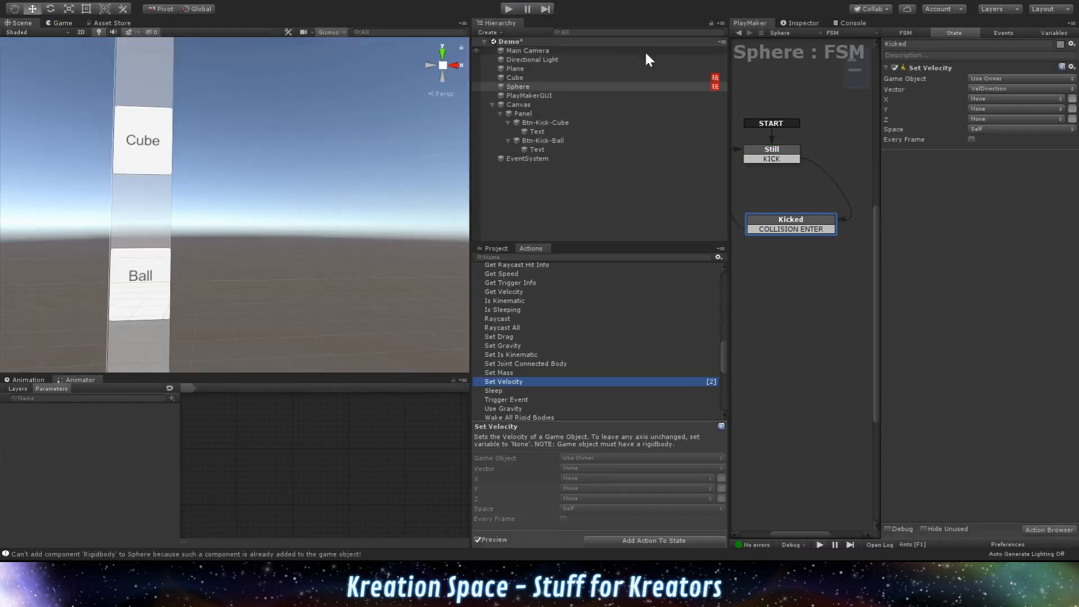
- Examine the Sphere's collider outline against its mesh and the ground up close in the scene view
left_click(797, 24)
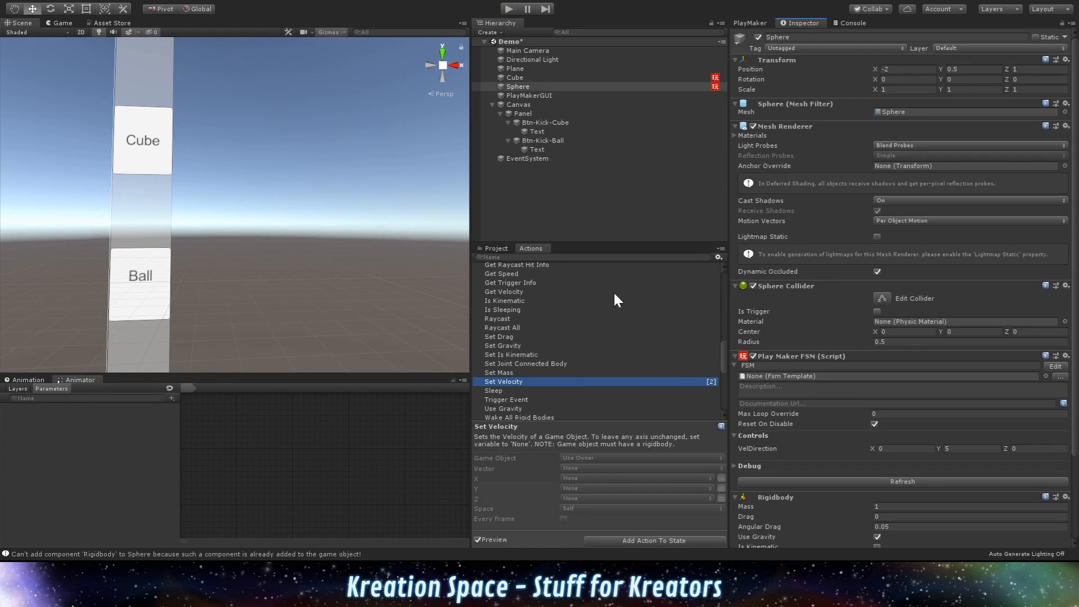
left_click(880, 301)
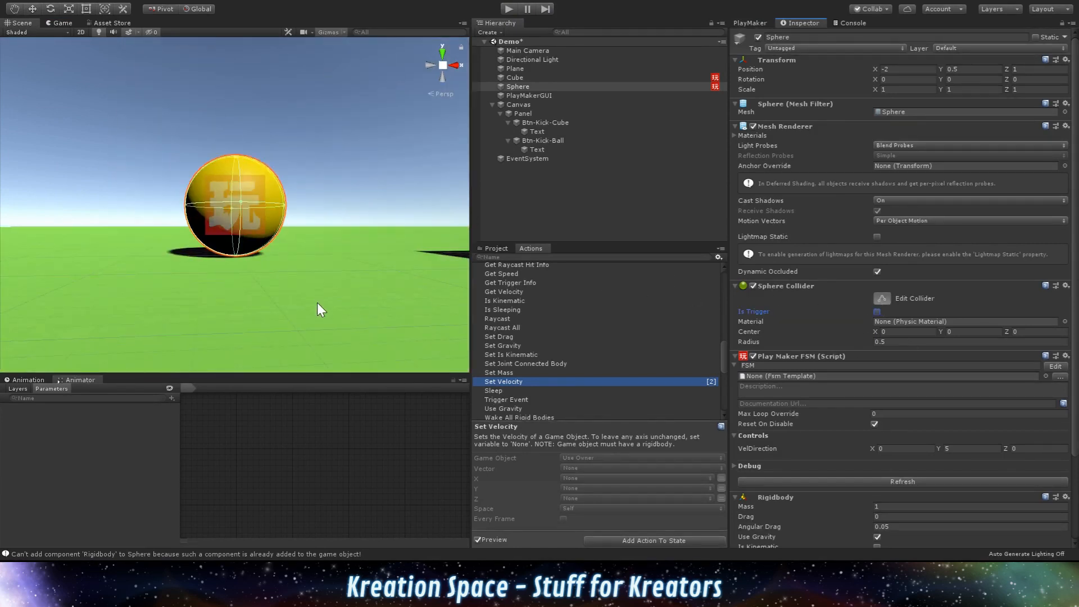
scroll(247, 291, "up", 5)
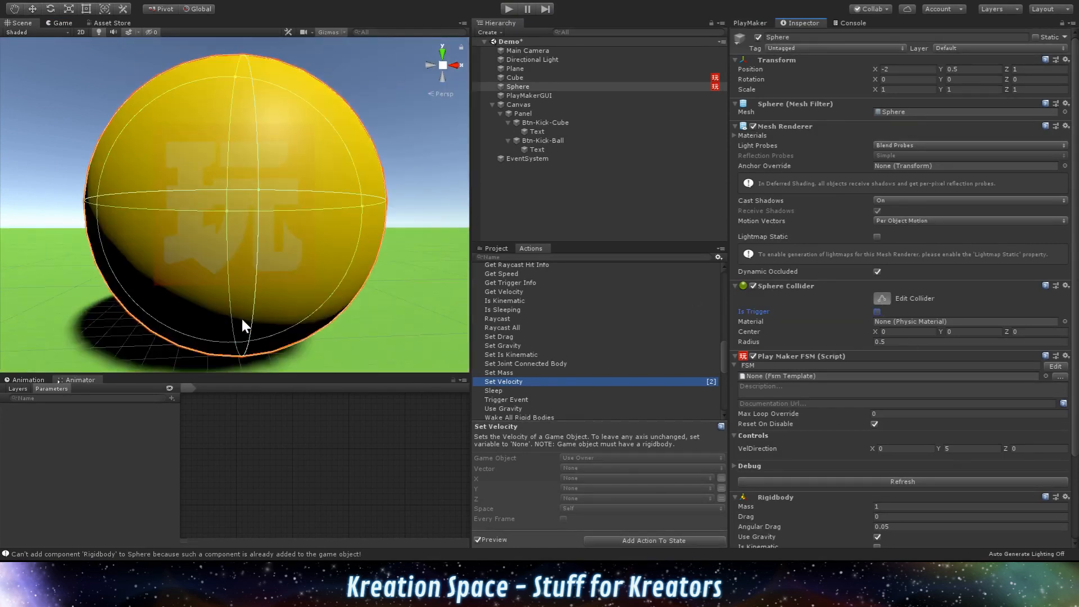
scroll(233, 281, "up", 3)
left_click_drag(224, 250, 204, 268)
scroll(231, 235, "down", 6)
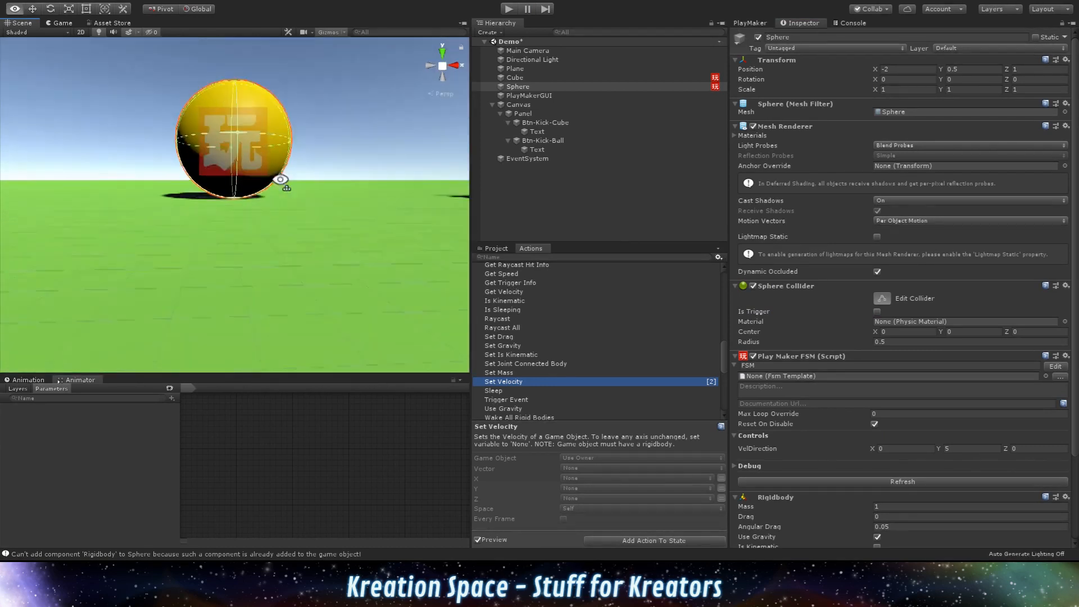
left_click_drag(266, 205, 238, 284)
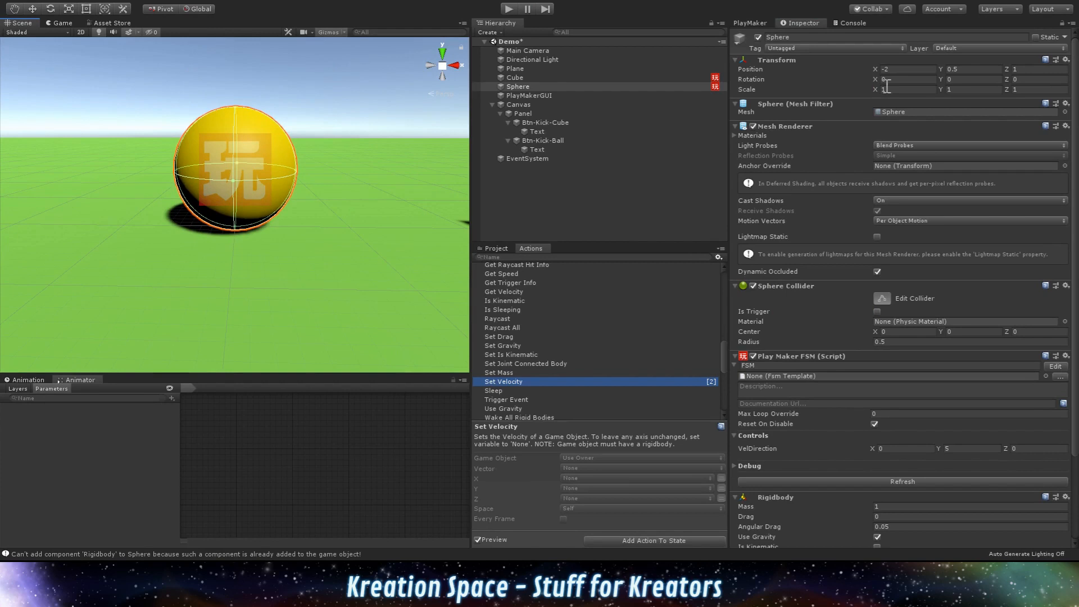
- Add a COLLISION STAY transition to the Kicked state of the Sphere's FSM and link it to the Still state
left_click(750, 24)
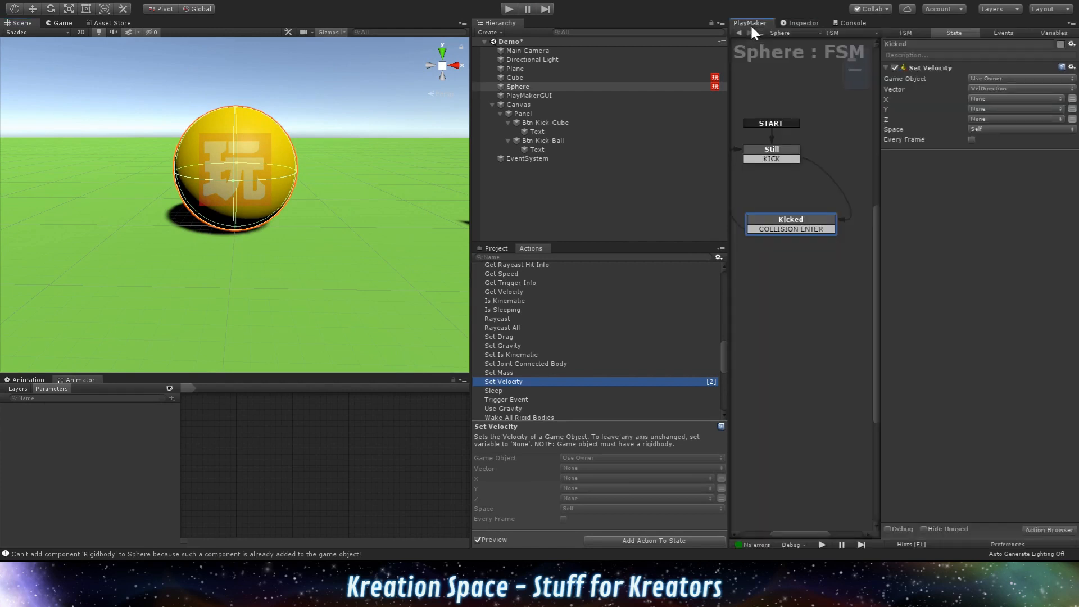
left_click(786, 228)
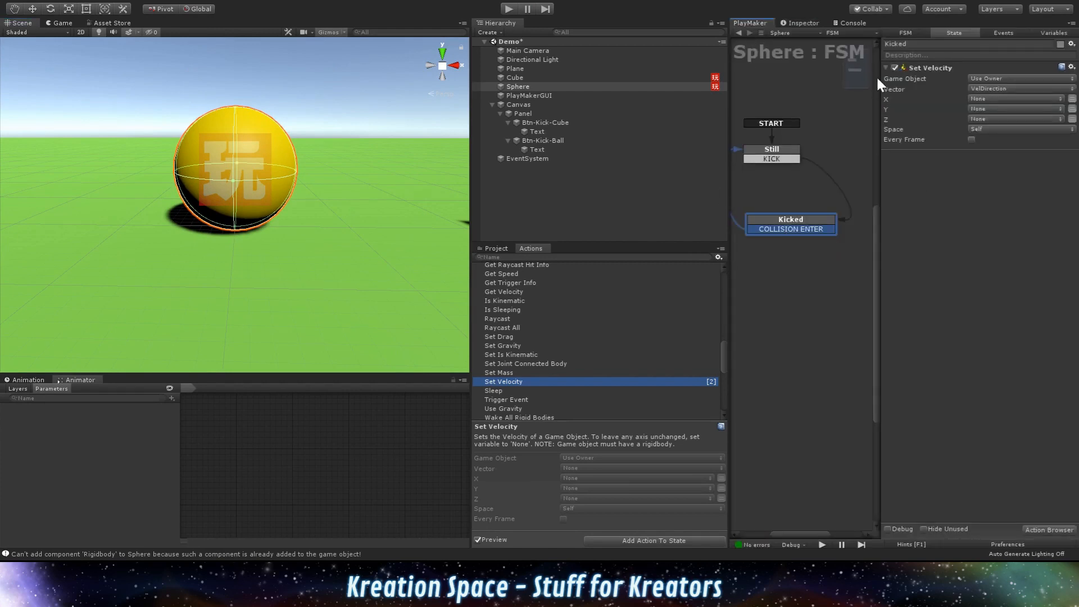
left_click(906, 32)
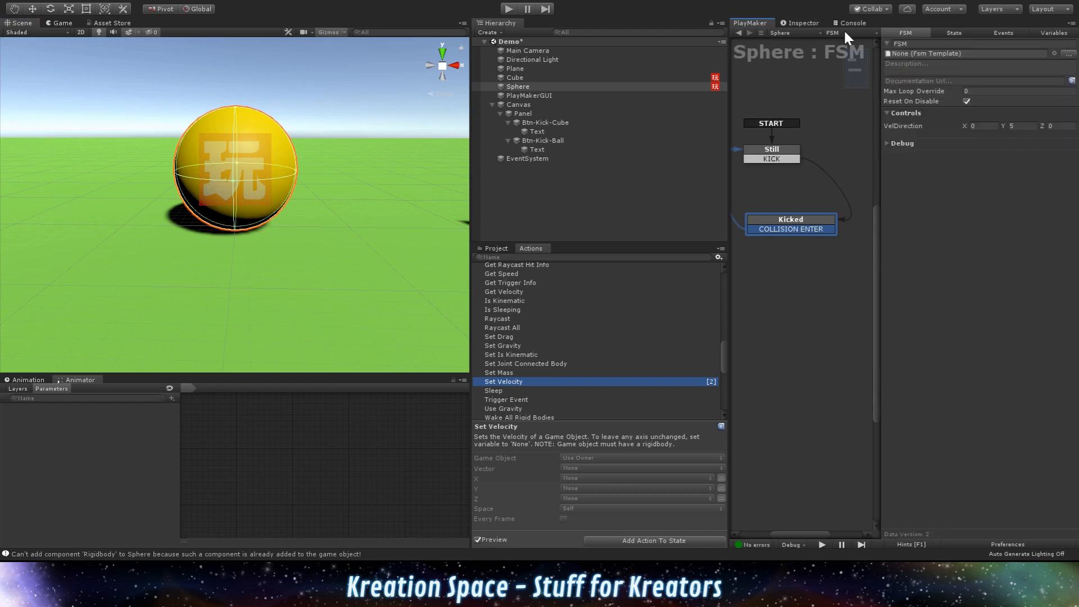
left_click(799, 222)
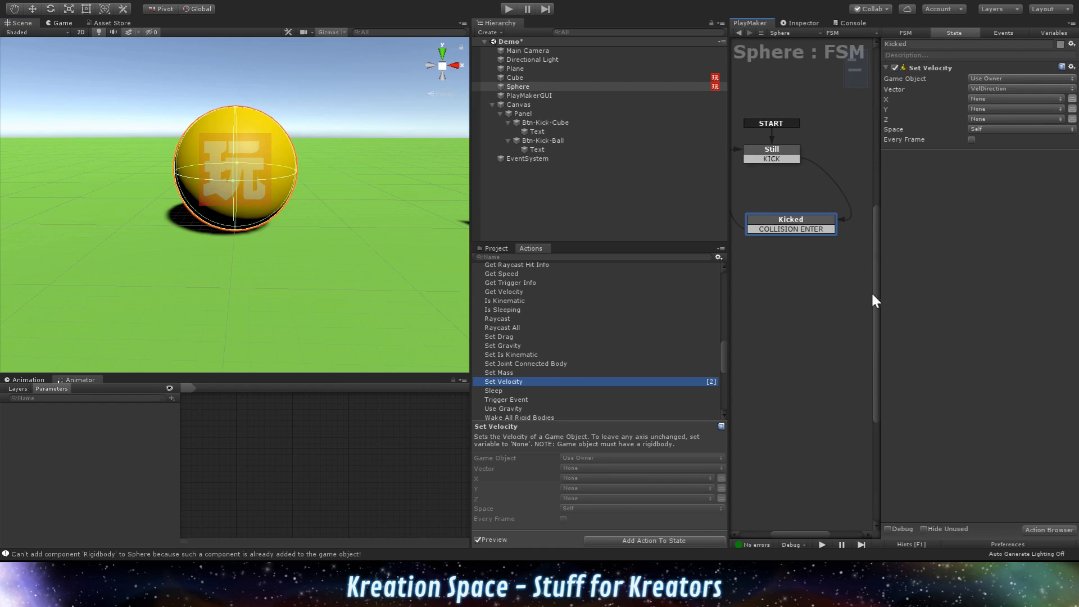
left_click(873, 326)
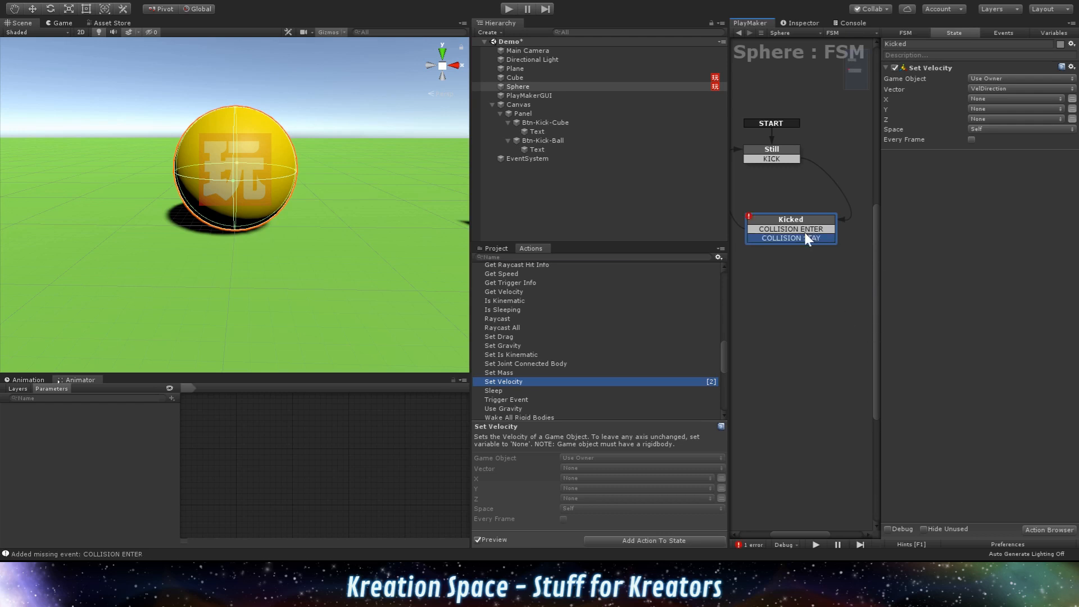
left_click_drag(781, 235, 769, 154)
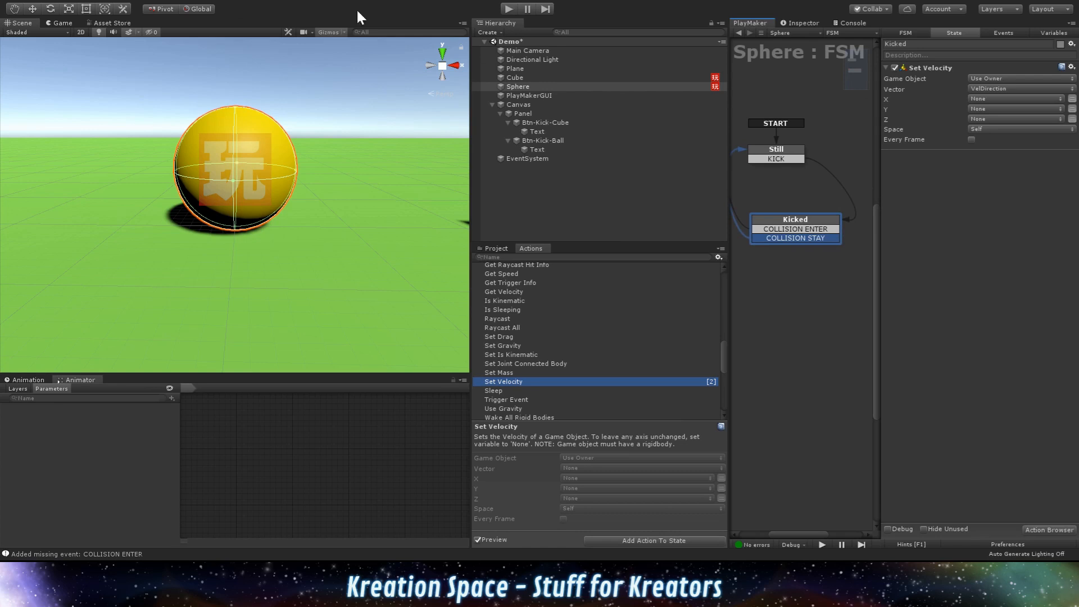
- Play the scene and trigger the Ball button repeatedly while watching the Sphere's FSM states
left_click(508, 9)
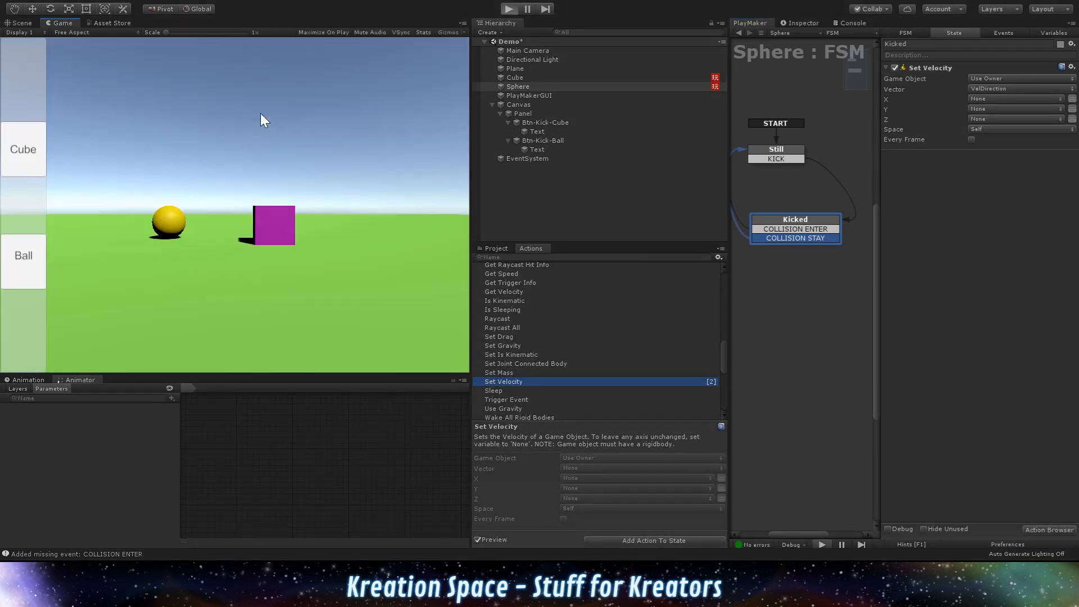
left_click(18, 260)
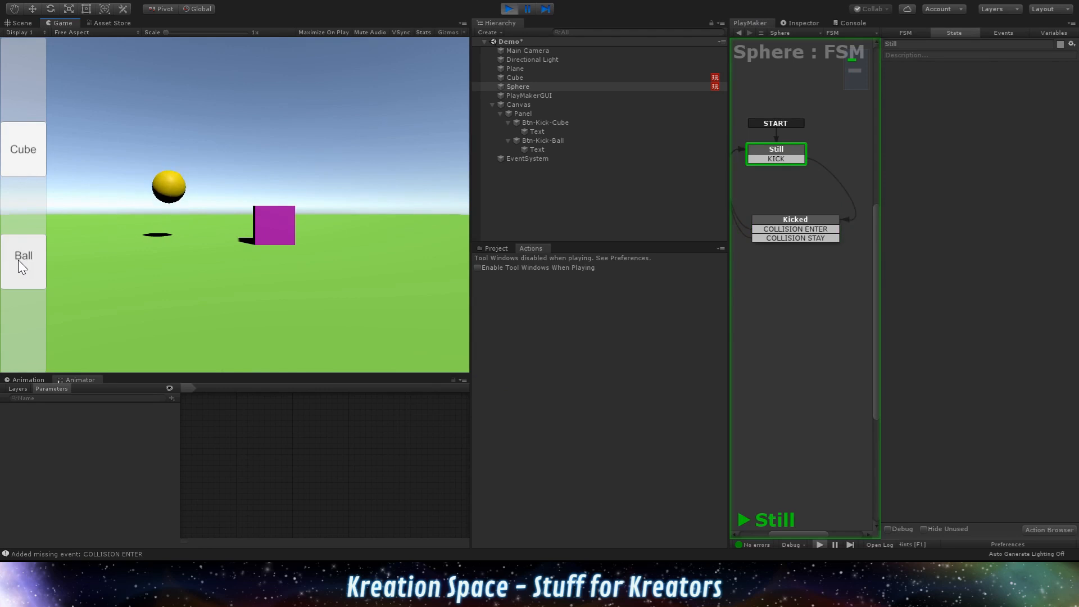
left_click(18, 259)
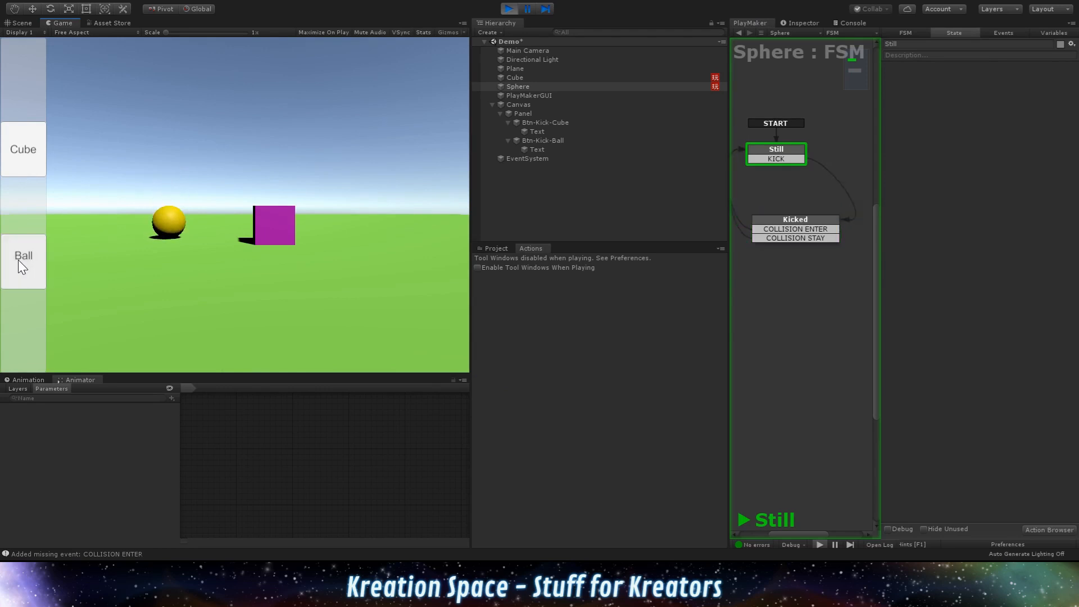
left_click(18, 260)
left_click(24, 259)
- During play, try replacing the Sphere's two collision transitions on Kicked with a FINISHED transition to Still, test the Ball button, and stop playing
left_click(798, 230)
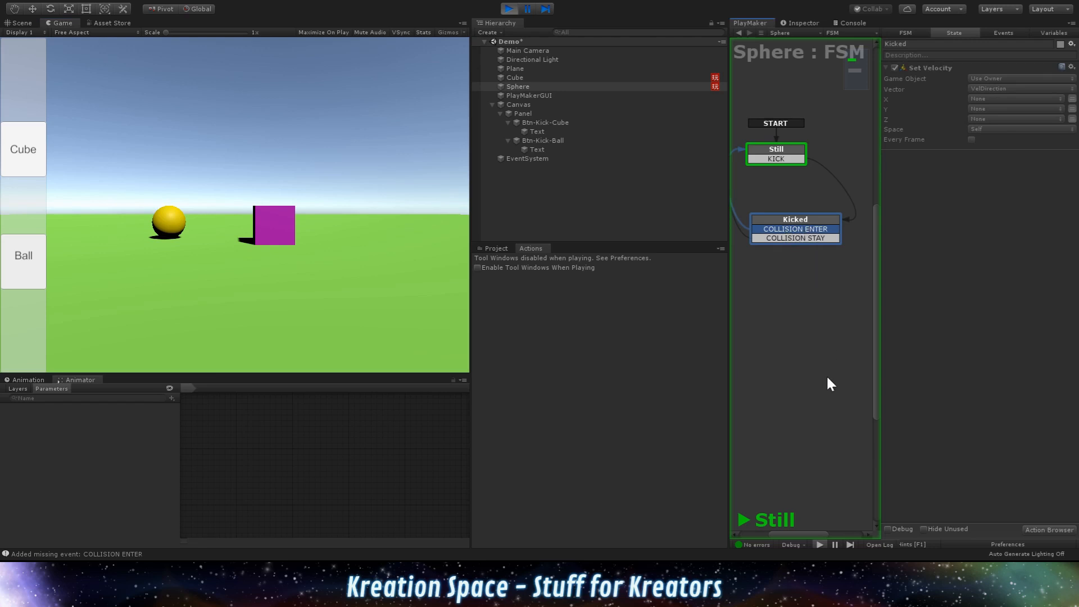
key("Delete")
left_click(797, 228)
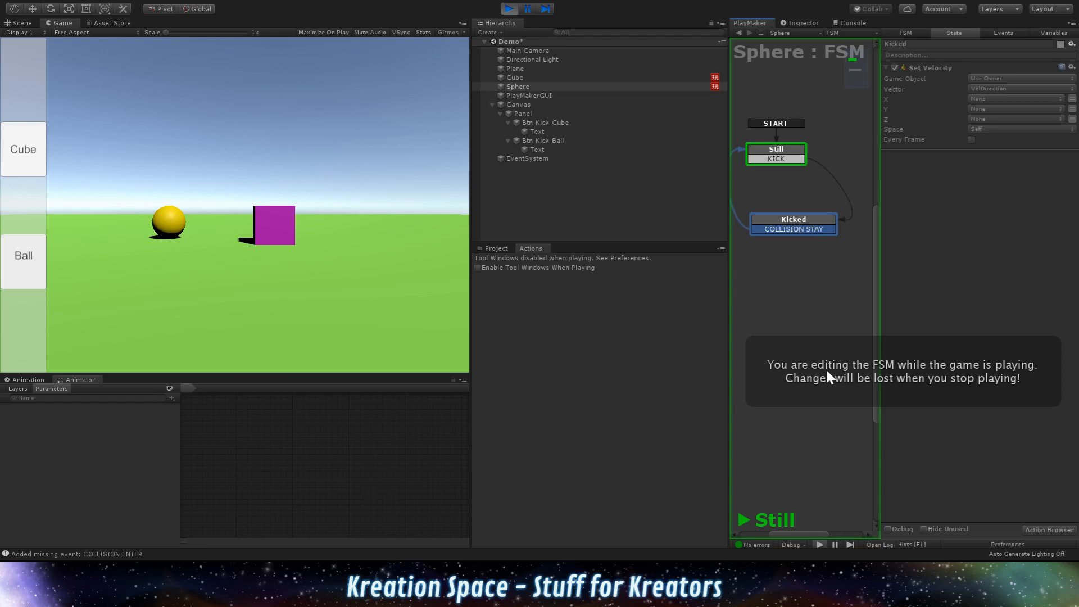
key("Delete")
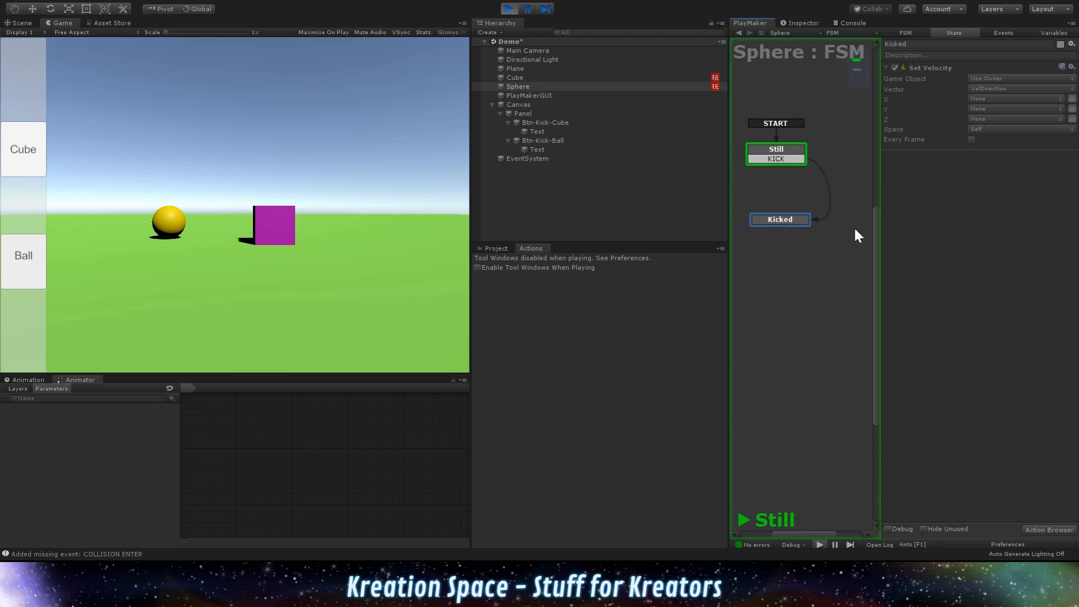
left_click(979, 264)
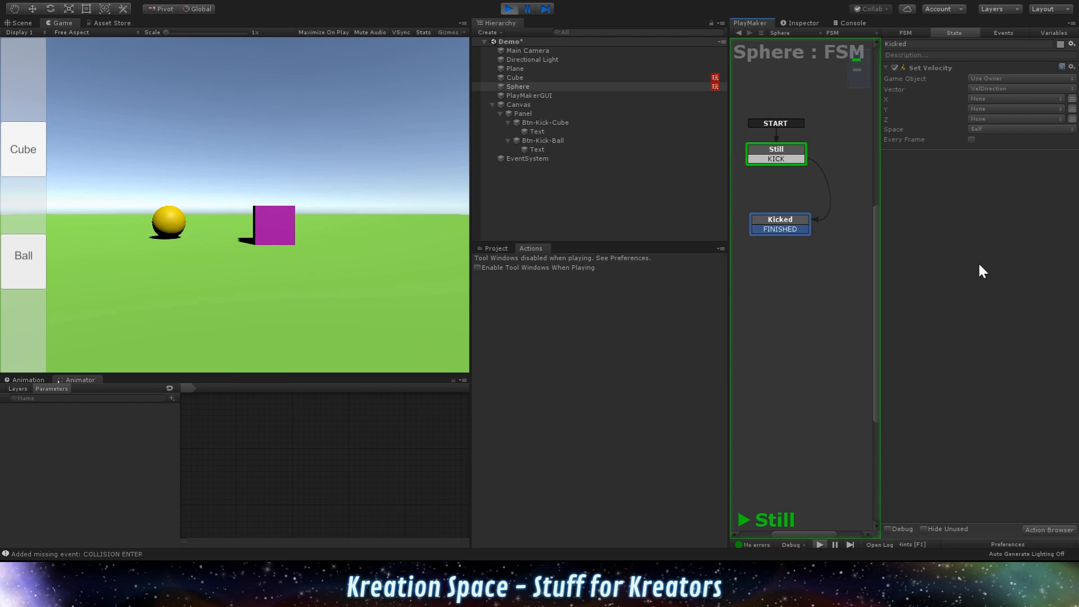
left_click_drag(793, 228, 775, 157)
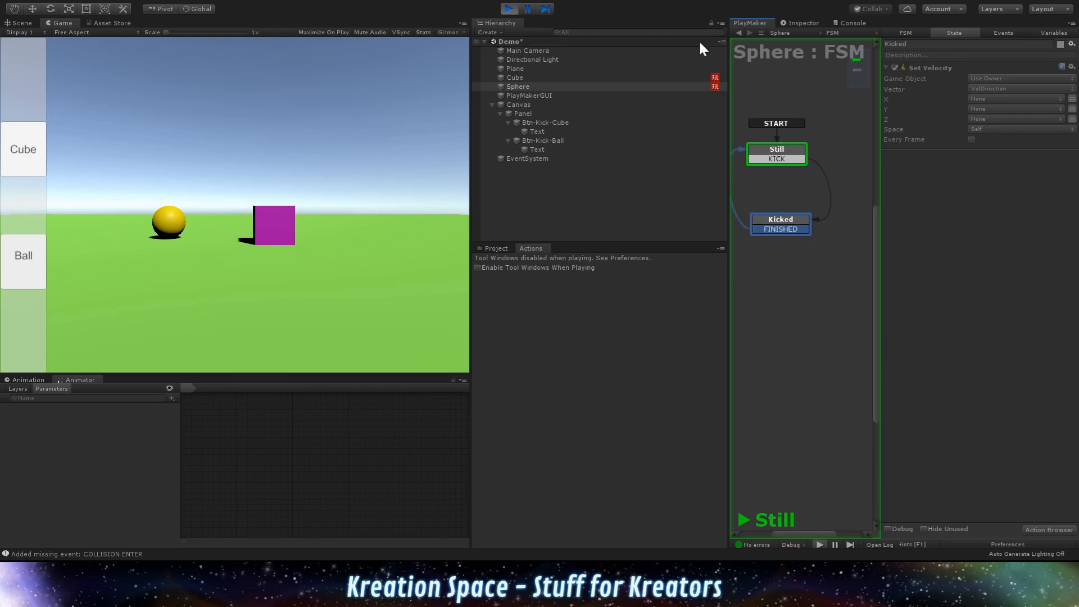
left_click(31, 258)
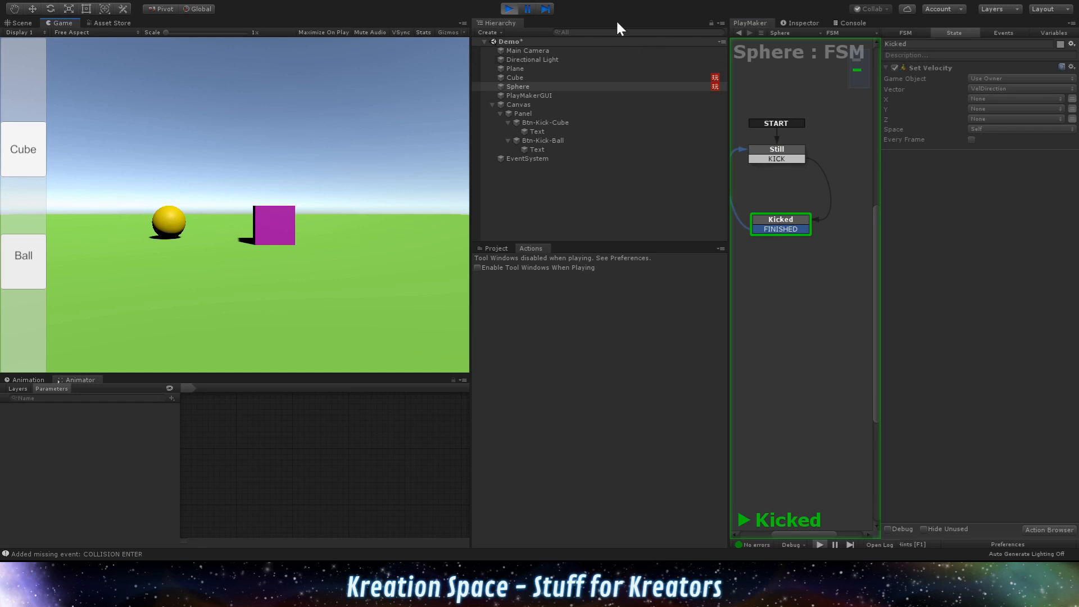
left_click(509, 8)
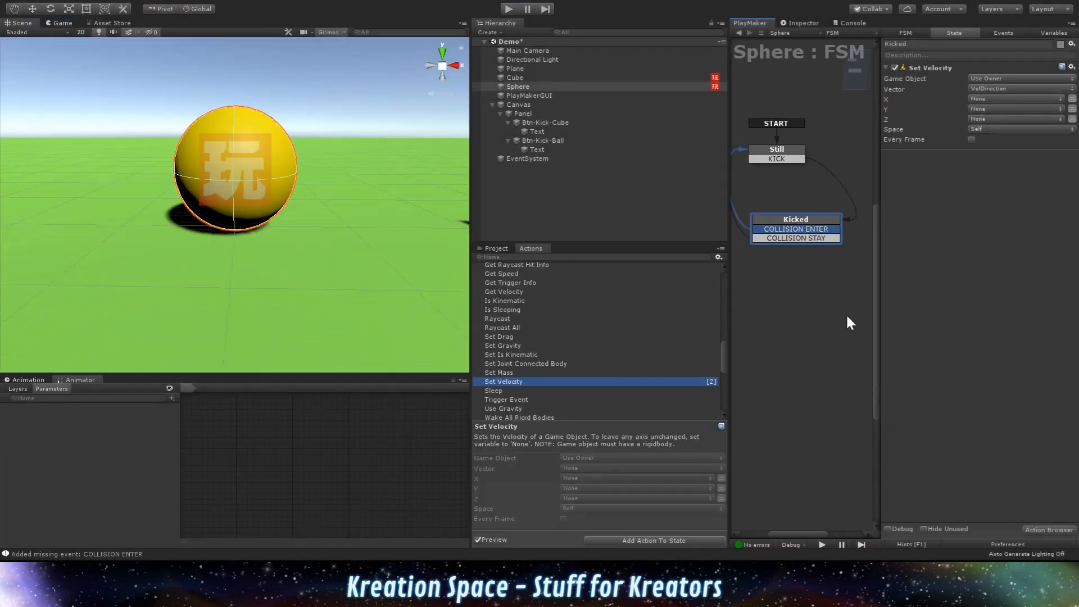
- Replace the COLLISION ENTER and COLLISION STAY transitions on the Sphere's Kicked state with a FINISHED transition leading to Still
key("Delete")
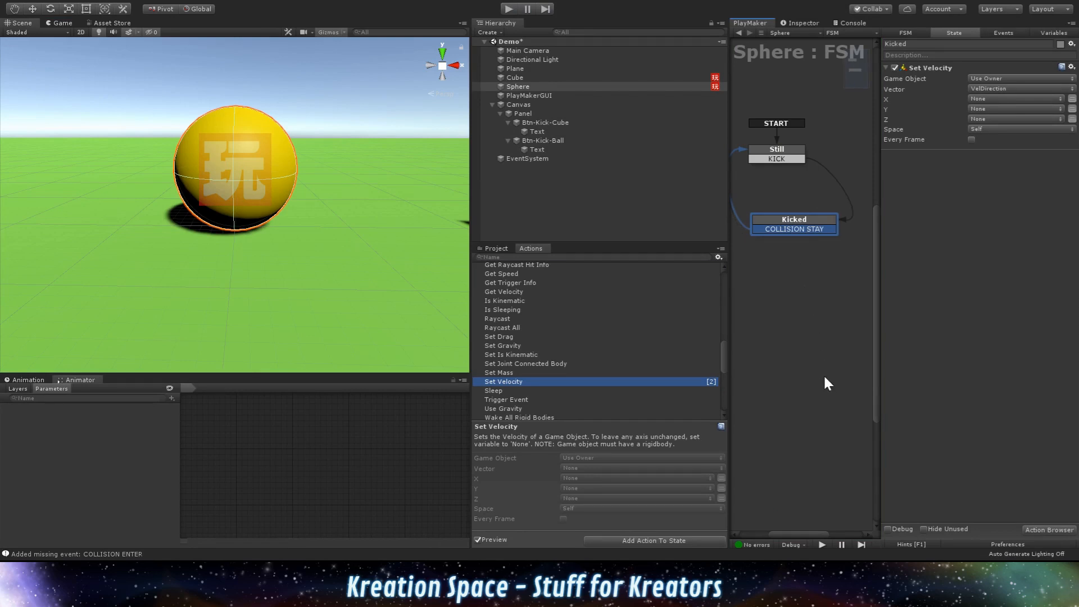
key("Delete")
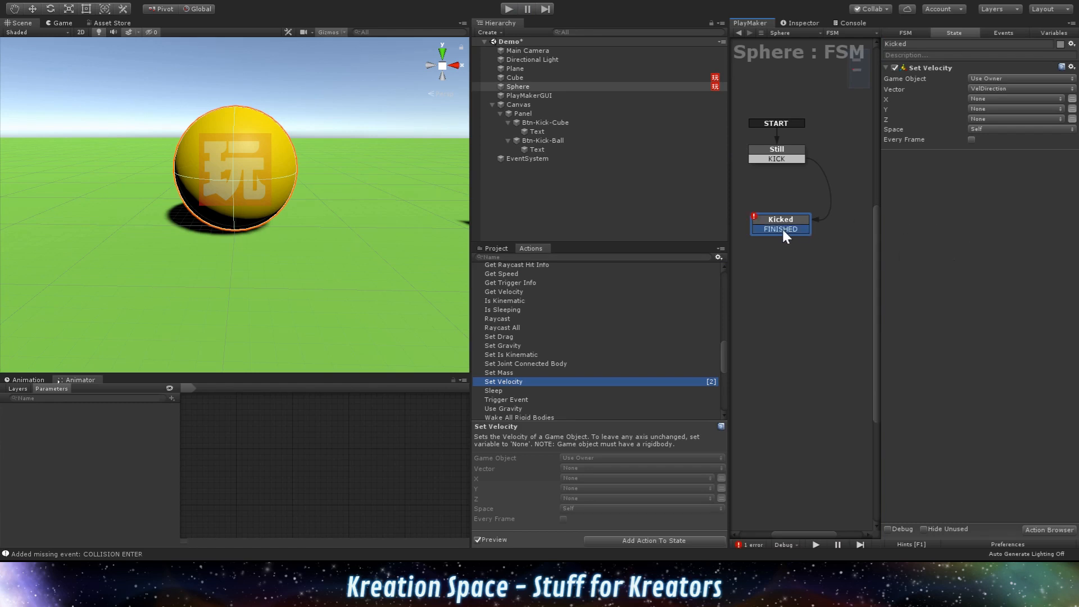
left_click_drag(782, 228, 773, 160)
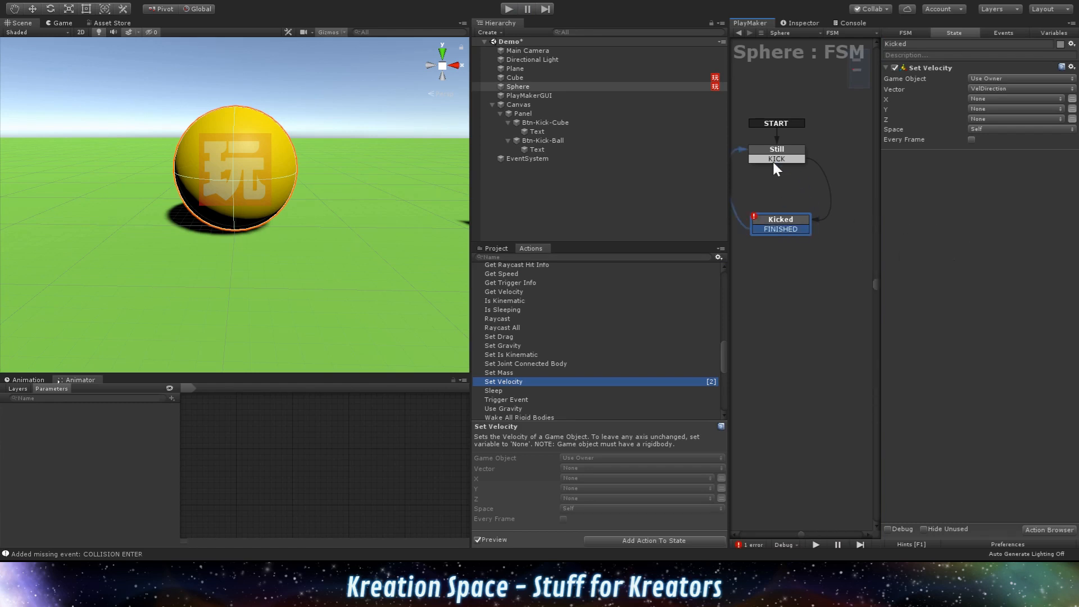
- Play the scene, trigger the Ball button several times while watching the Sphere's FSM, and stop playing
left_click(509, 9)
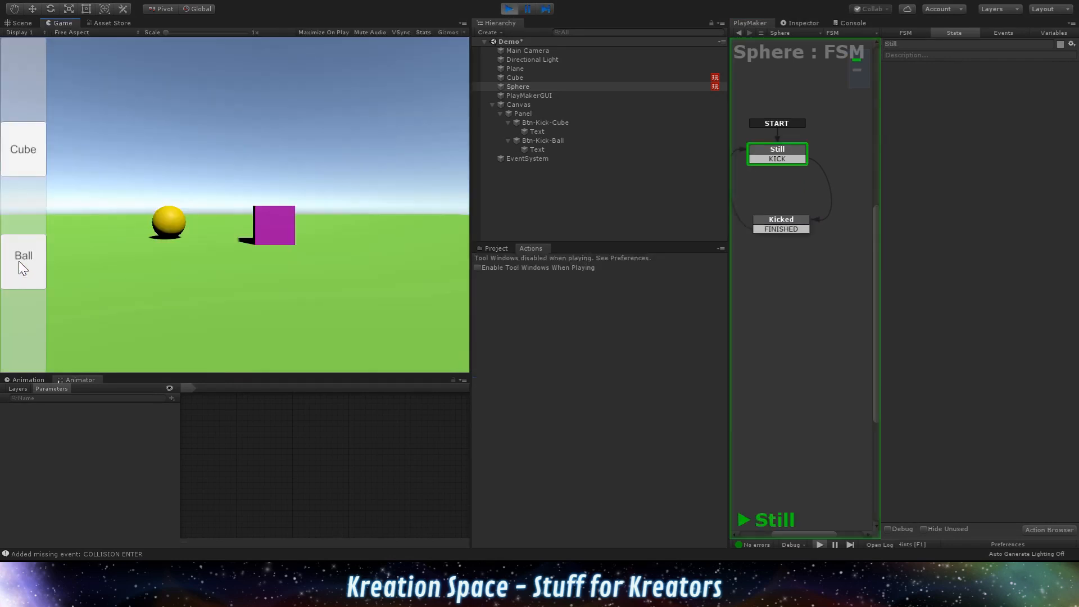
left_click(19, 261)
left_click(19, 260)
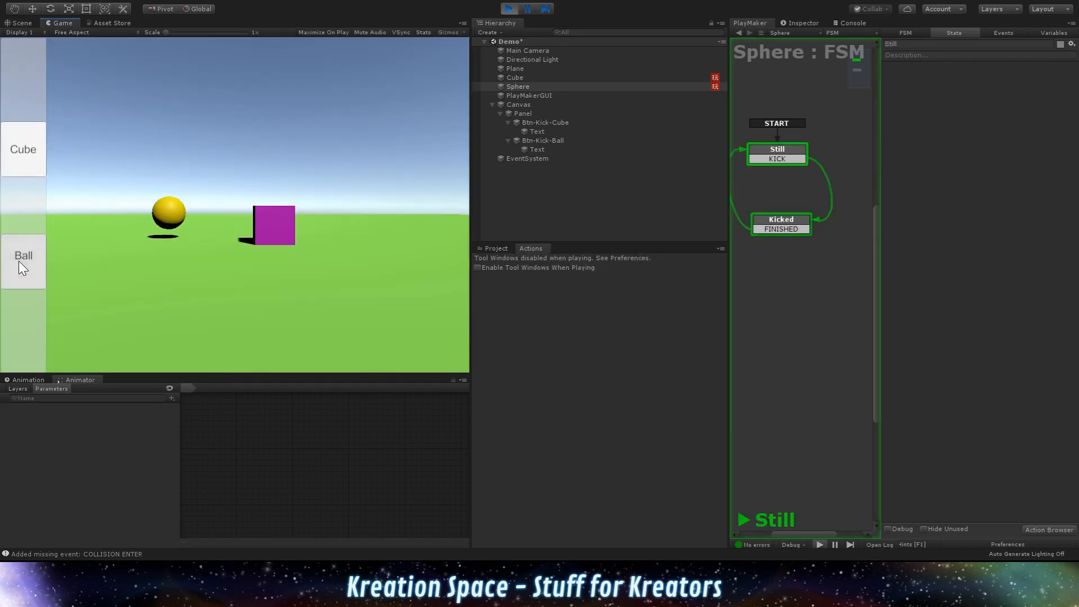
left_click(22, 256)
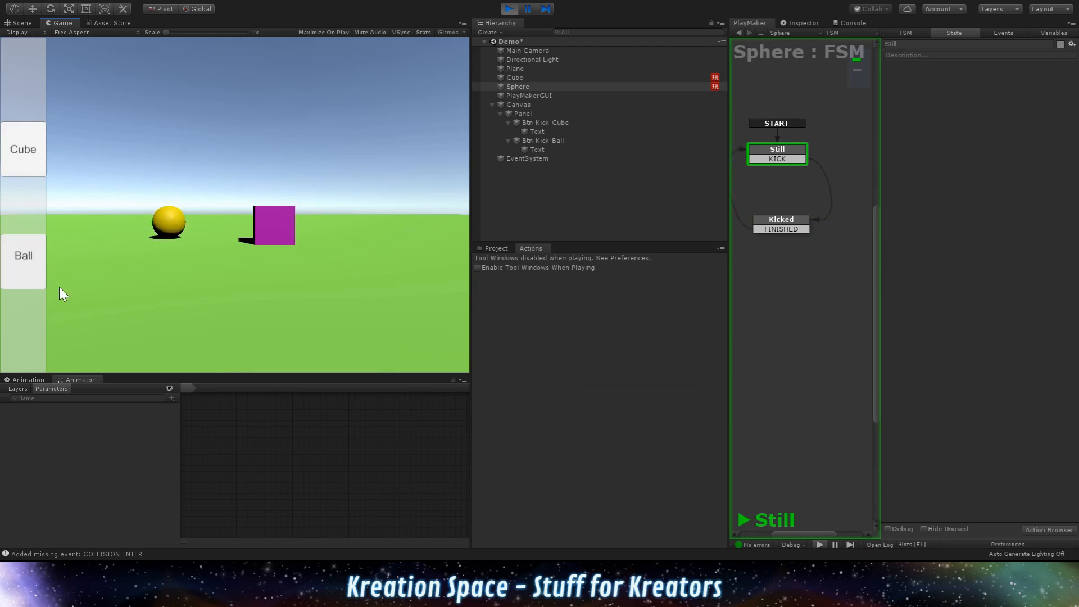
left_click(20, 260)
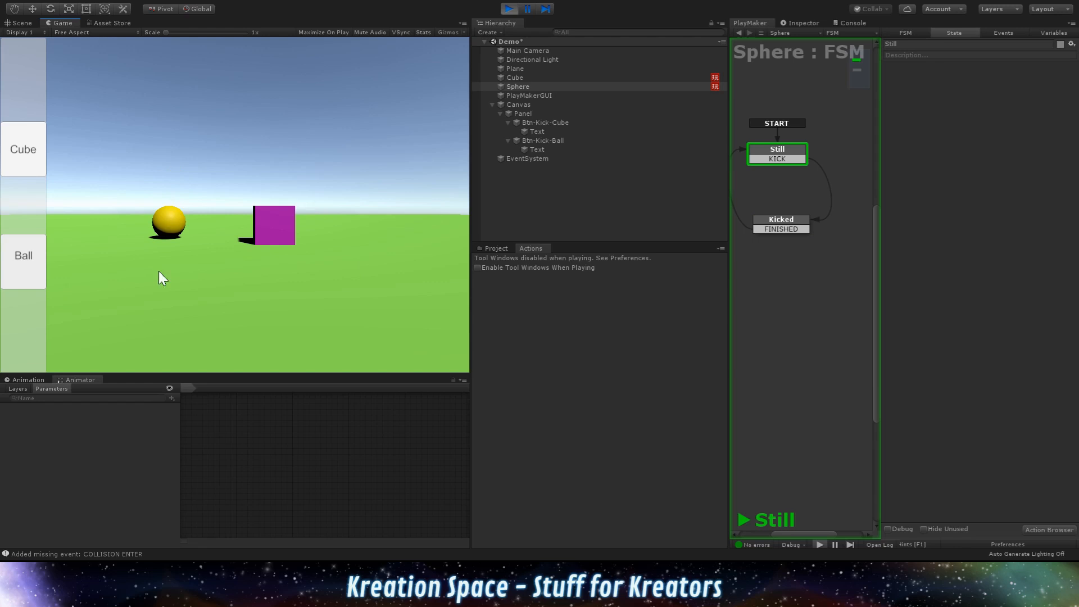
left_click(508, 8)
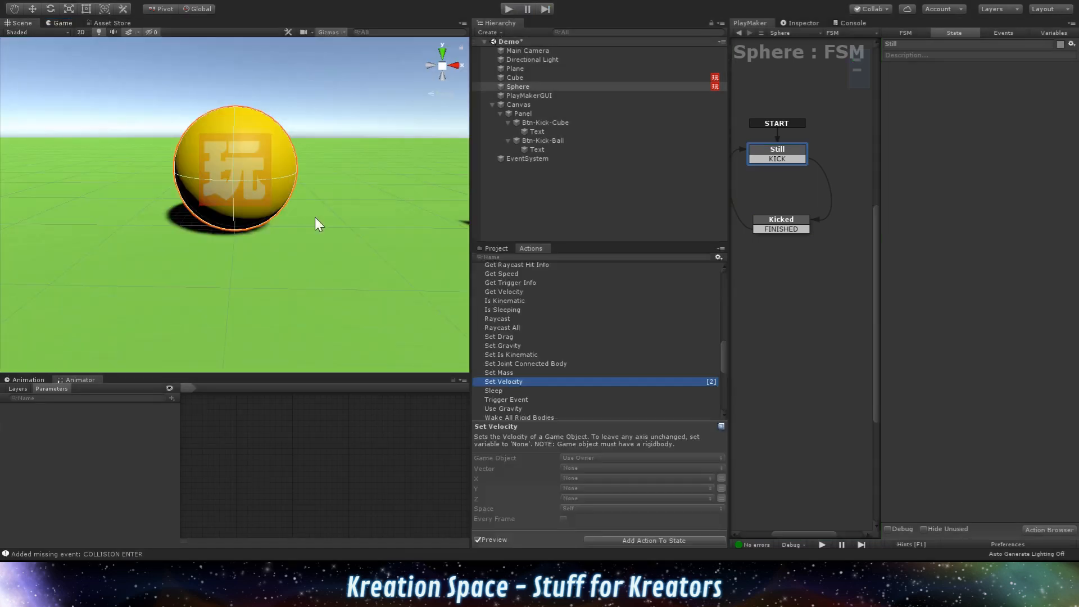
- Replace the COLLISION ENTER transition on the Cube FSM's Kicked state with a FINISHED transition leading to Still
right_click_drag(273, 222, 377, 227)
middle_click_drag(406, 201, 126, 260)
right_click_drag(347, 256, 259, 262)
left_click(322, 231)
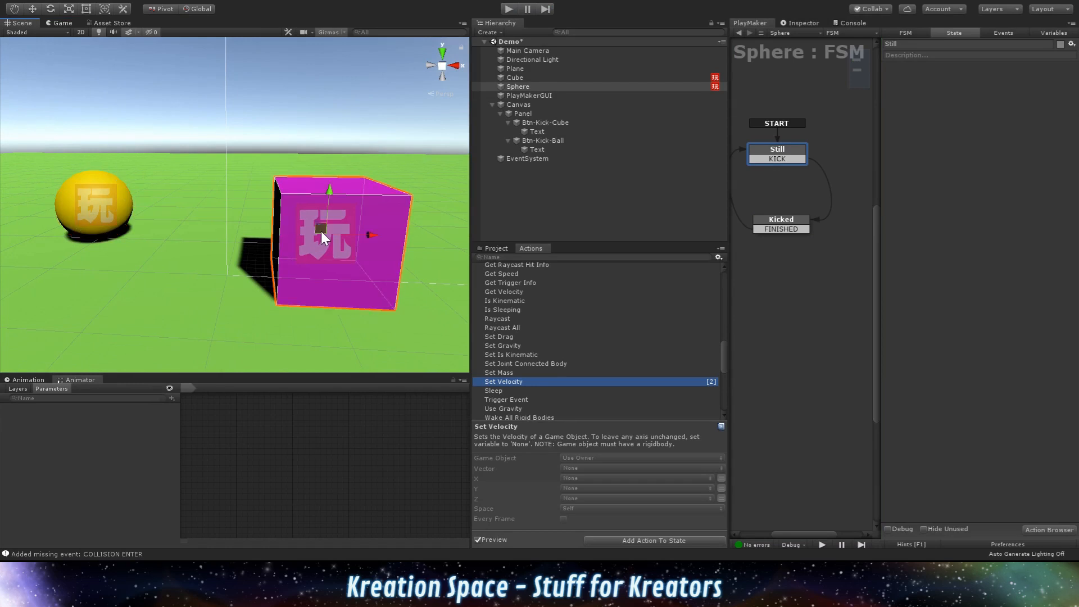
left_click(800, 176)
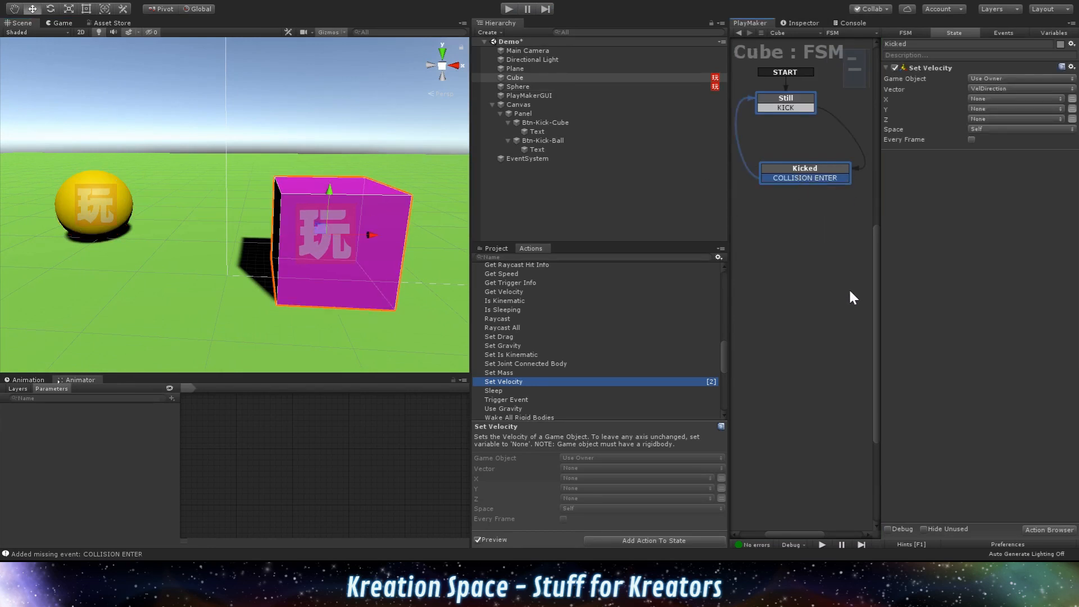
key("Delete")
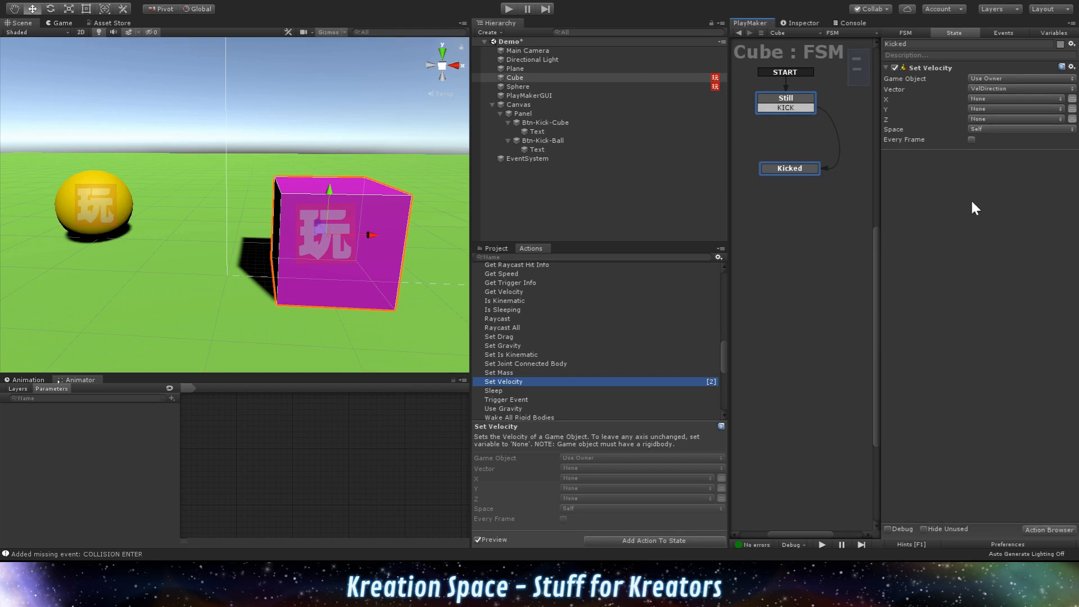
left_click_drag(797, 177, 784, 105)
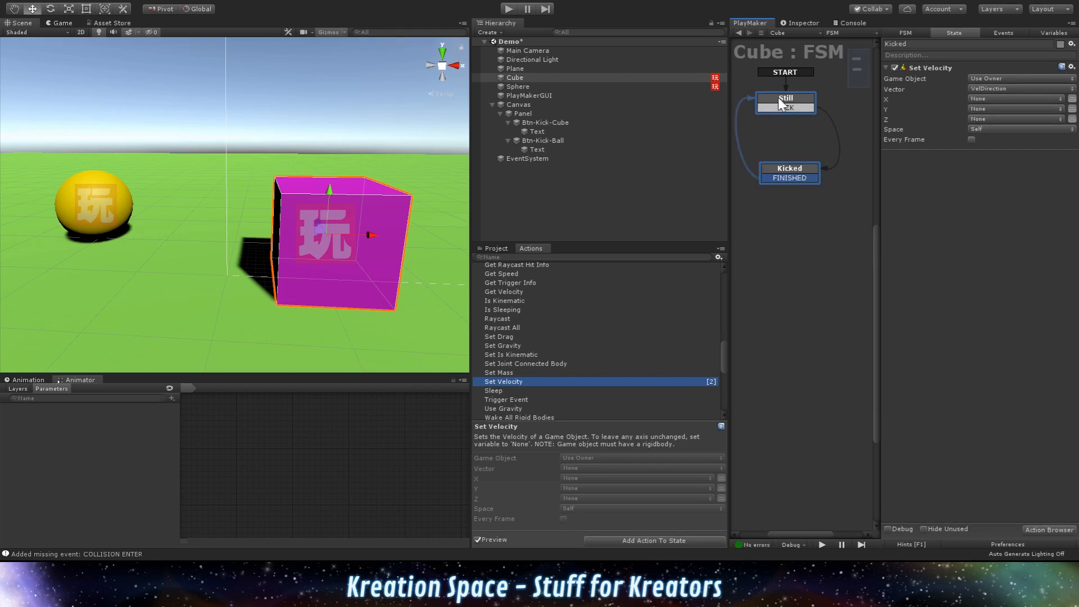
- Play the scene, test the Cube and Ball buttons against the Cube and Sphere FSMs, and stop playing
left_click(508, 9)
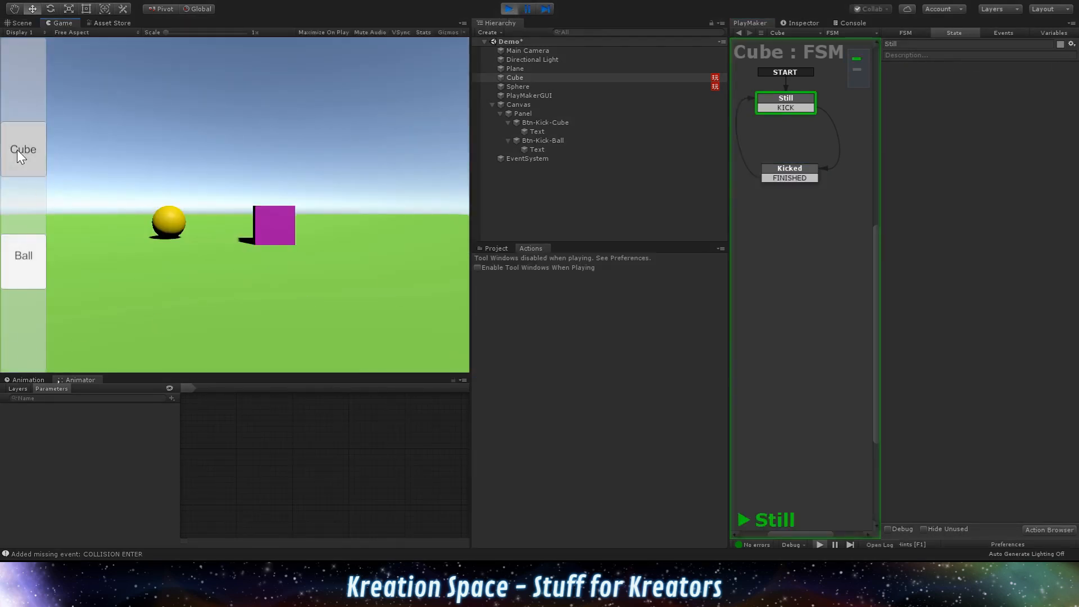
left_click(17, 149)
left_click(16, 262)
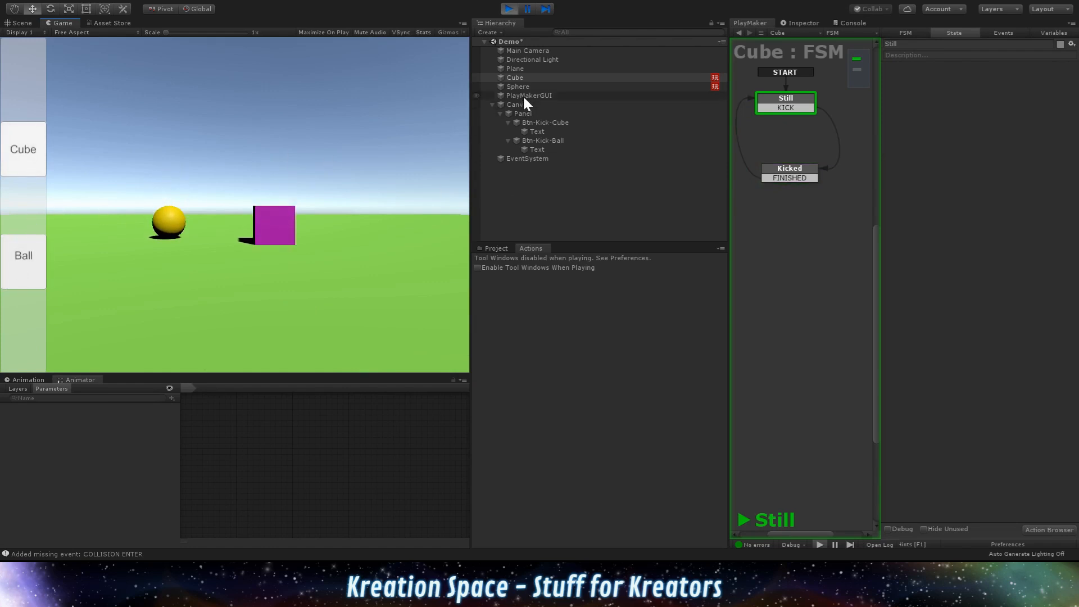
left_click(518, 87)
left_click(37, 257)
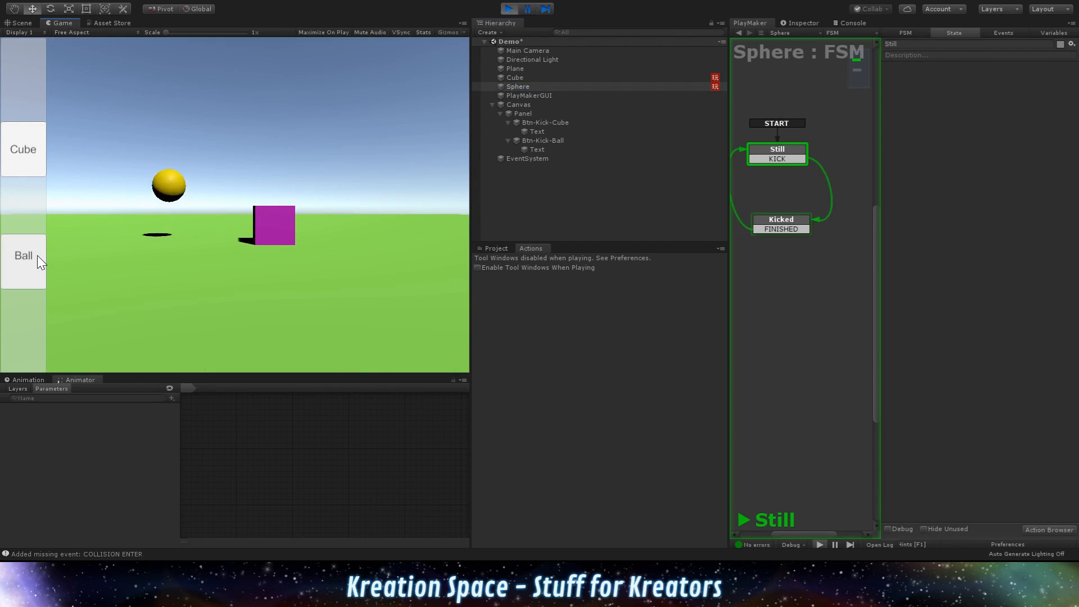
left_click(537, 78)
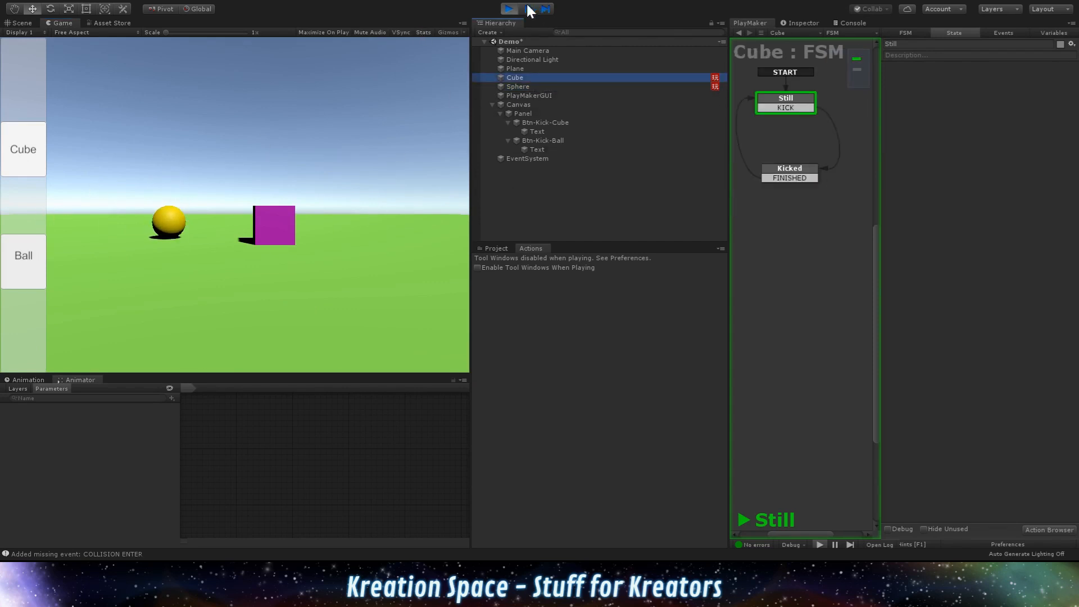
left_click(511, 6)
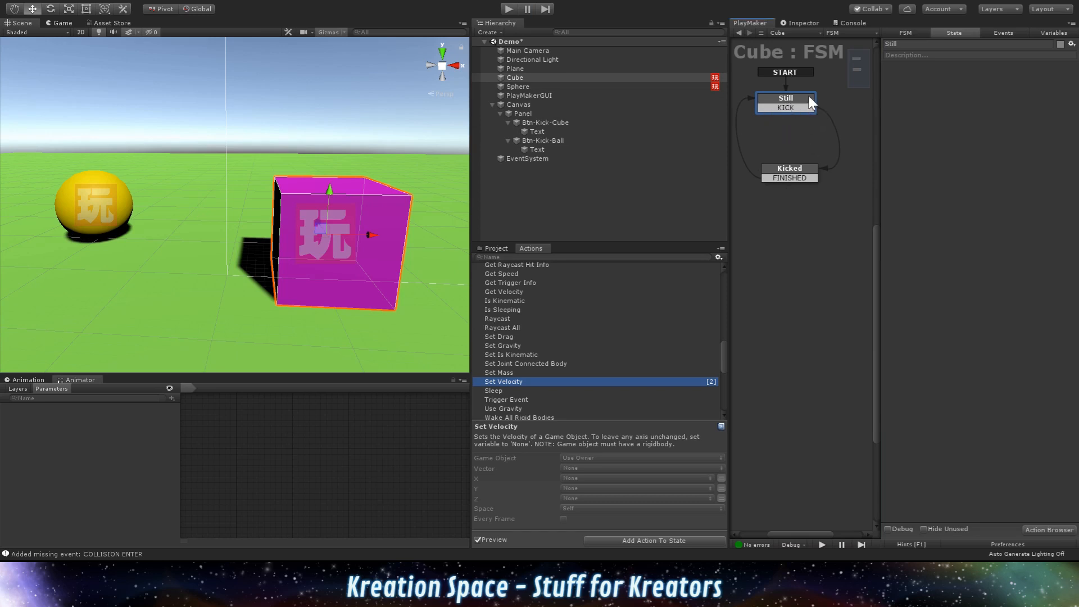
- Review the Cube FSM's Kicked state and how the Btn-Kick-Cube button's On Click event links to the KICK transition in that FSM
left_click(788, 179)
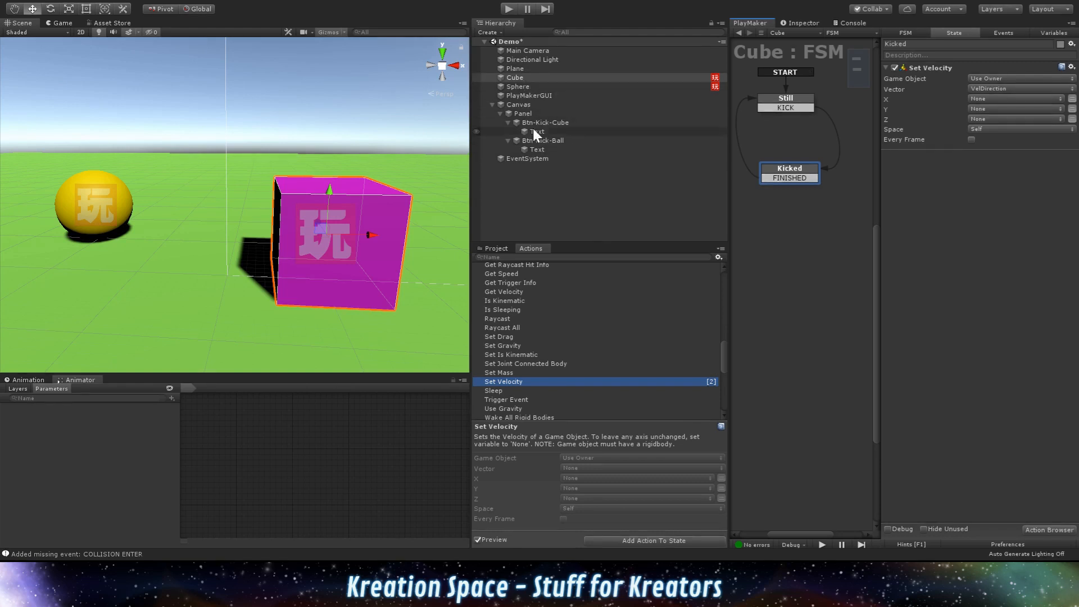
left_click(523, 111)
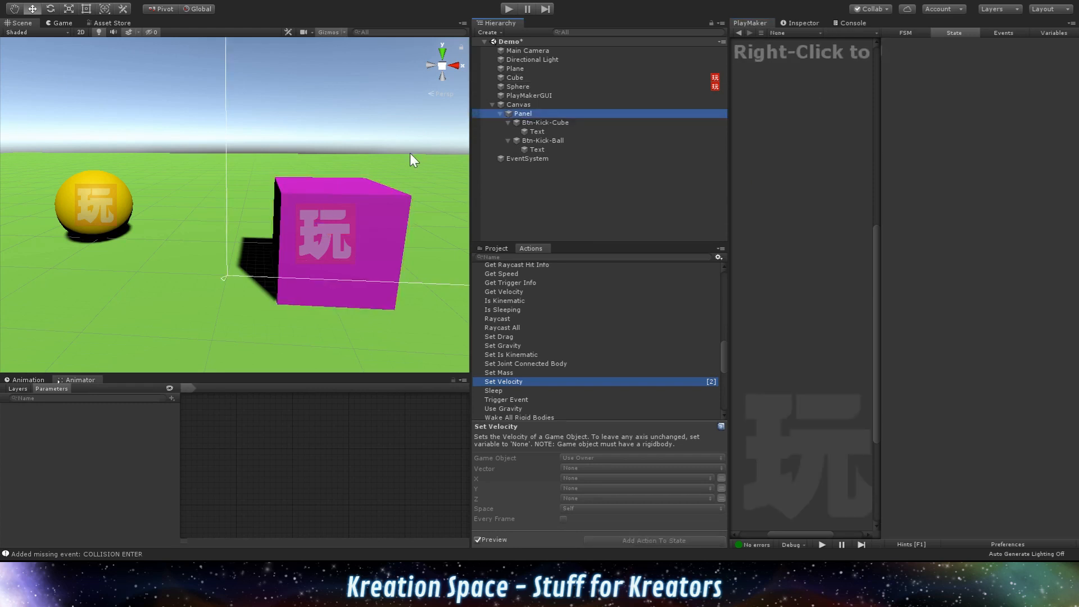
key("f")
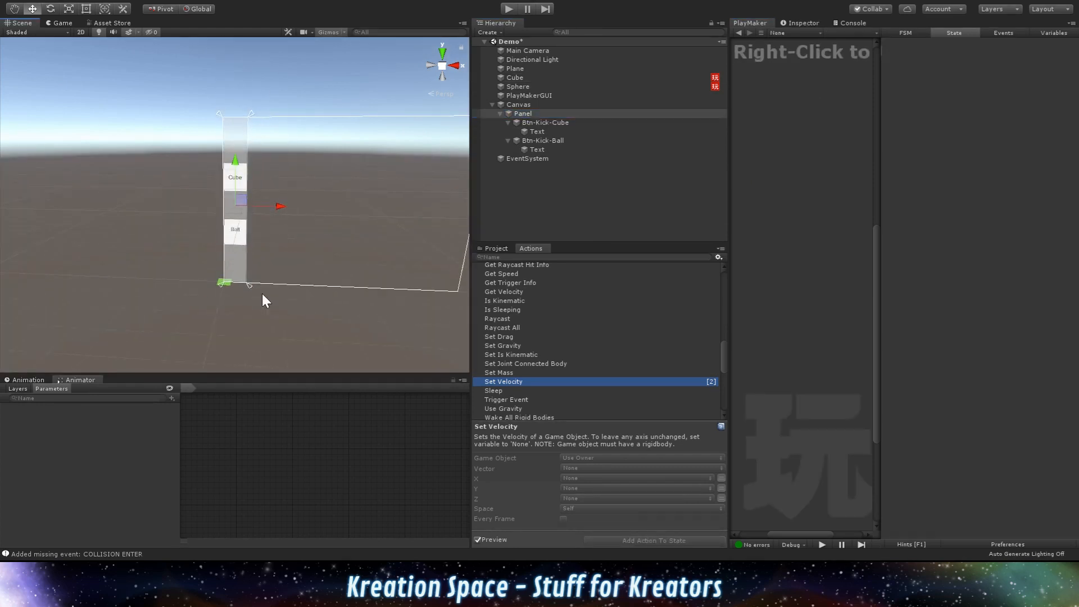
scroll(248, 296, "up", 4)
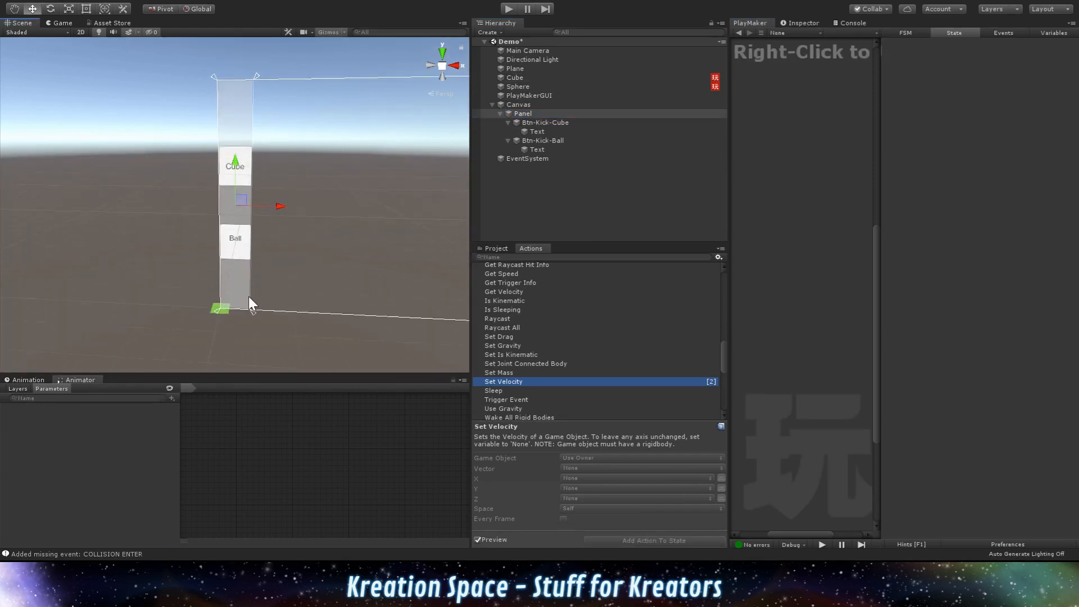
left_click(553, 122)
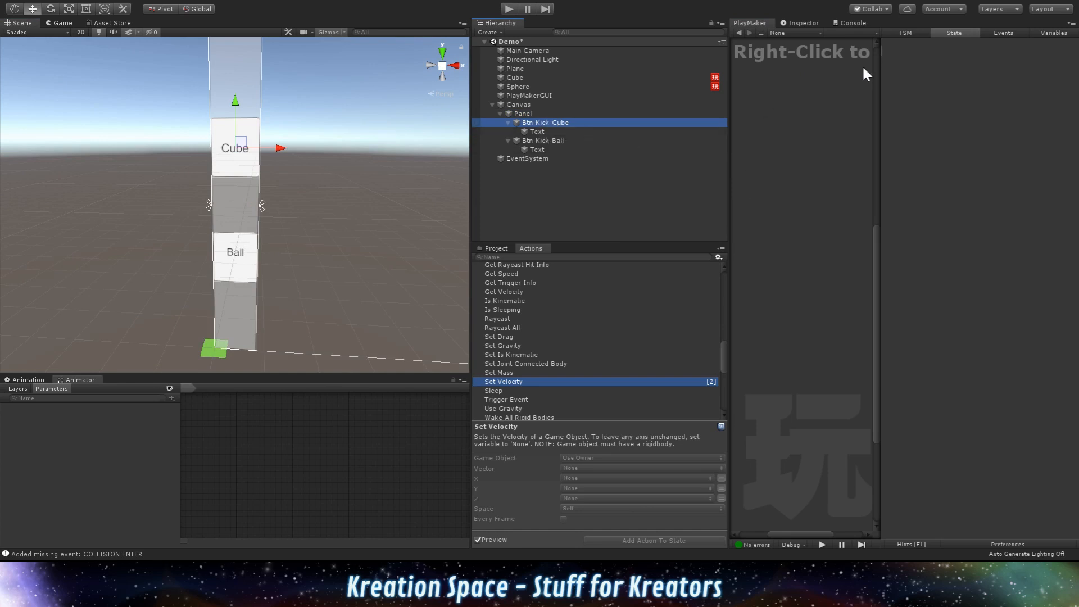
left_click(804, 23)
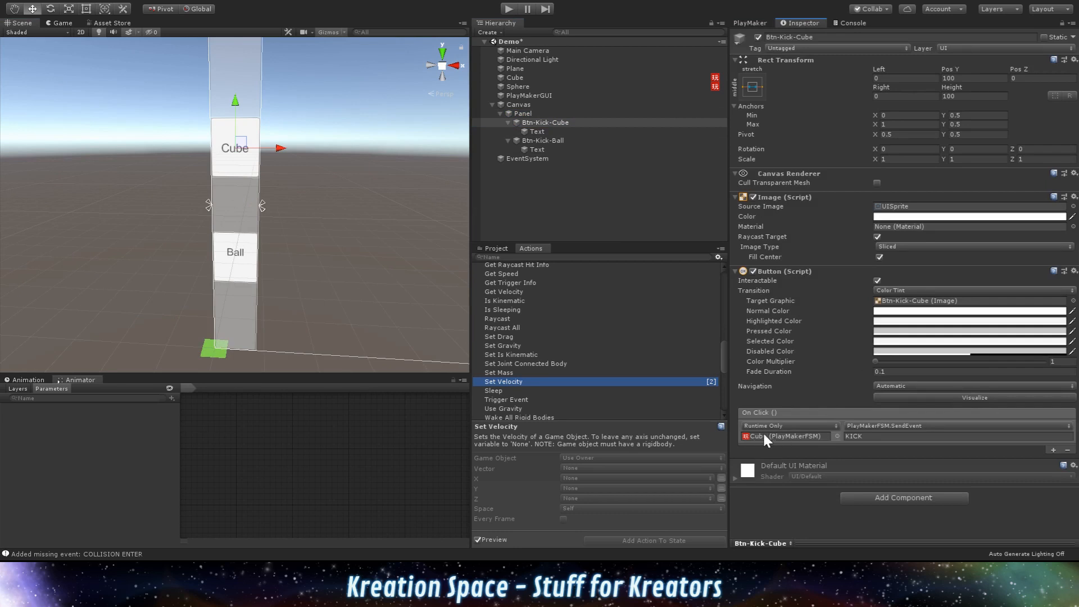
left_click(889, 435)
left_click(522, 77)
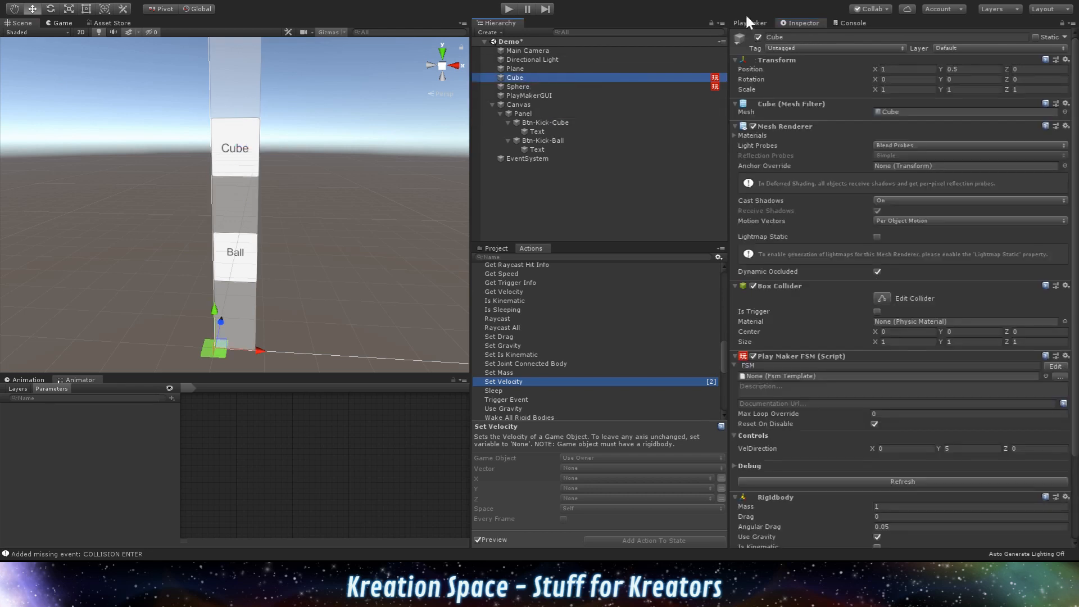
left_click(739, 25)
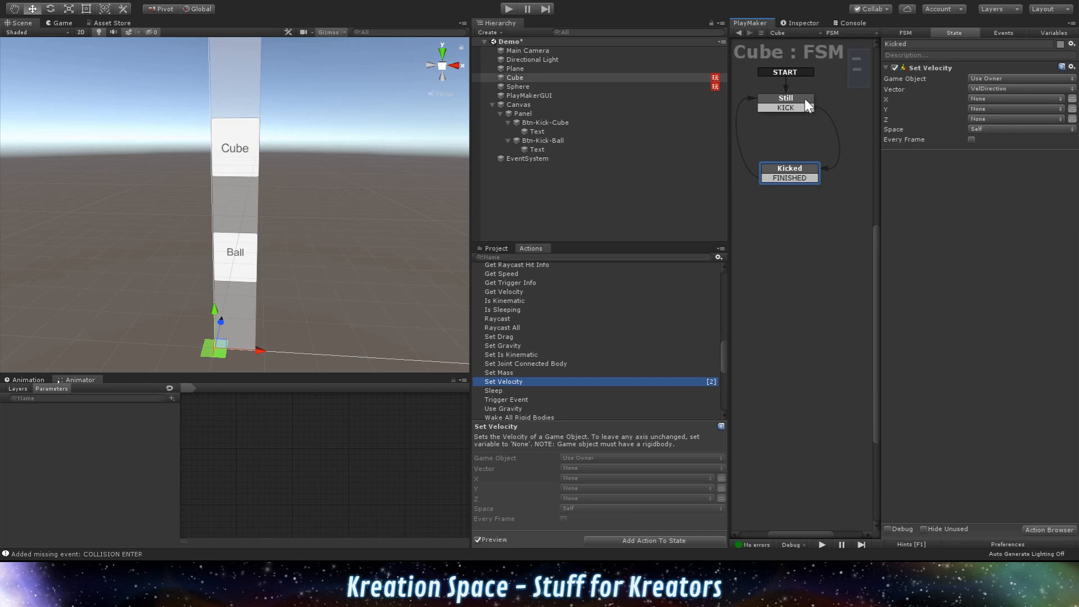